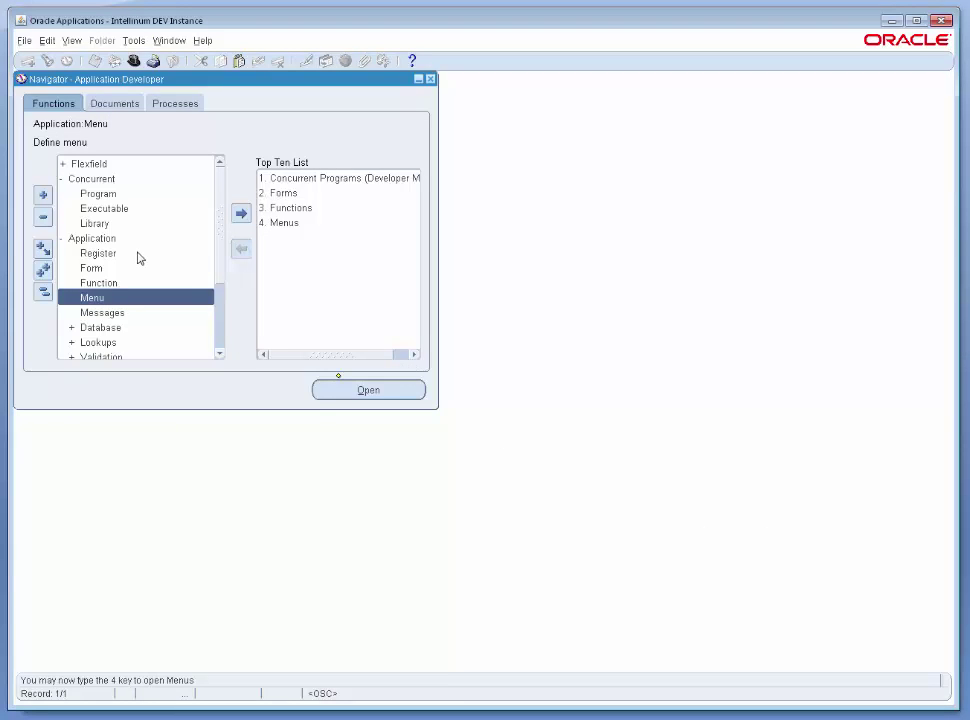
Open '1. Concurrent Programs (Developer Mode)' from the Navigator's Top Ten List.
{"action": "double_click", "coordinate": [294, 182]}
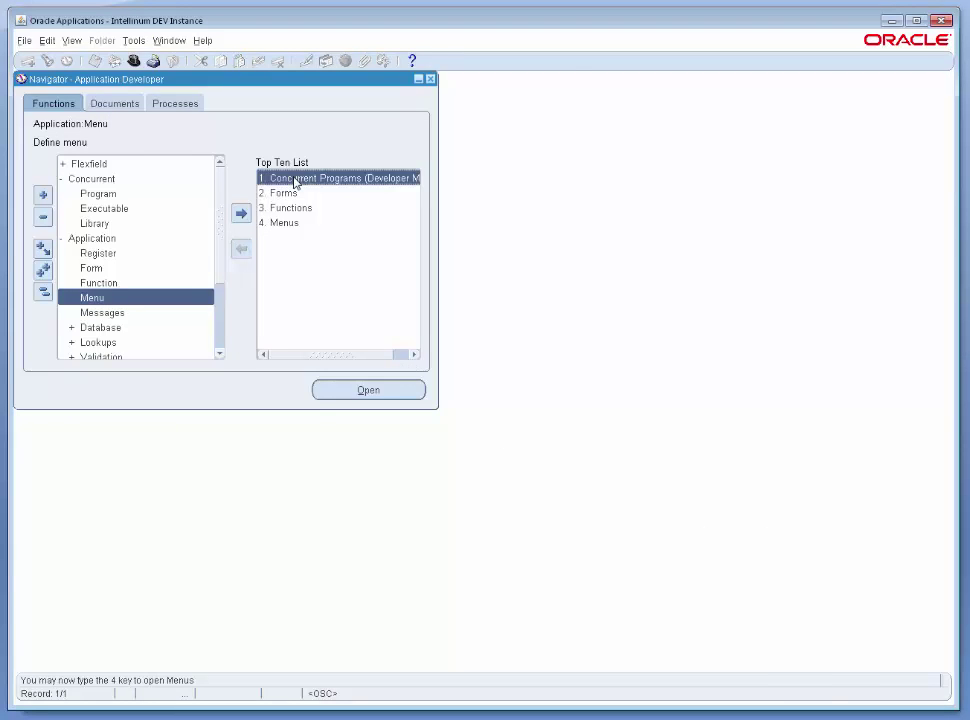
Query the Custom Packing Slip concurrent program and check its executable XDODTEXE.
{"action": "key", "text": "F11"}
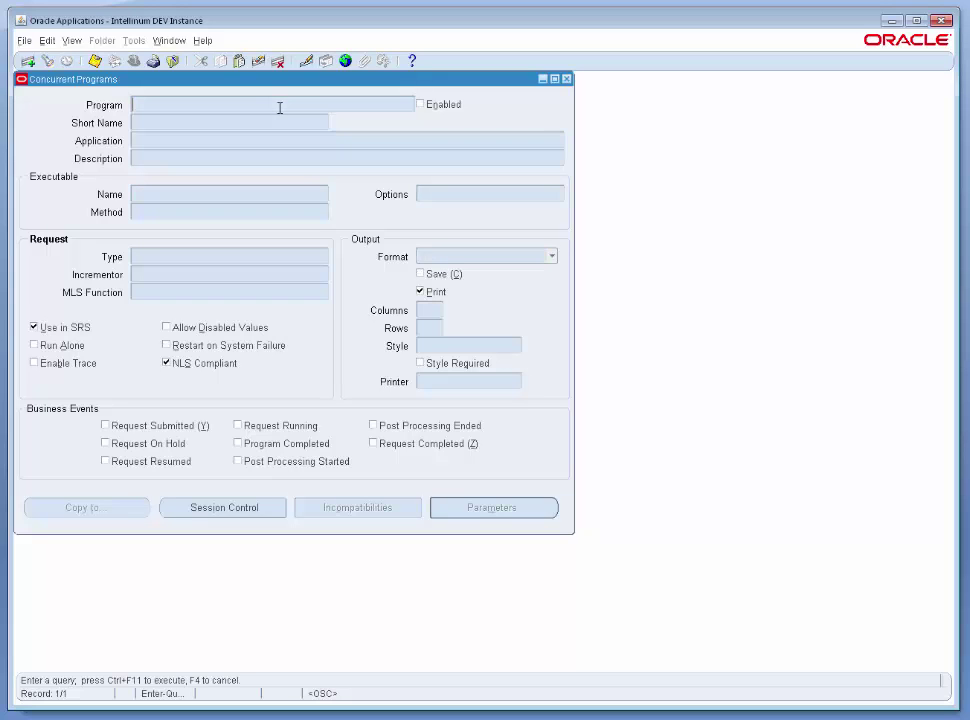
{"action": "type", "text": "Custom Packing Slip"}
{"action": "key", "text": "ctrl+F11"}
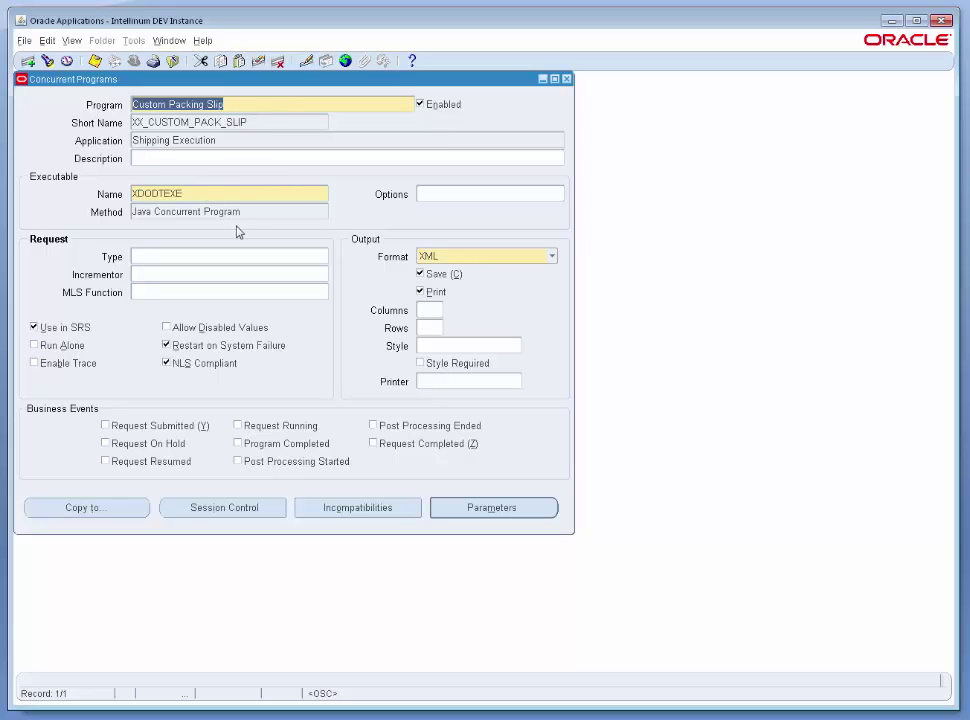
{"action": "left_click", "coordinate": [198, 197]}
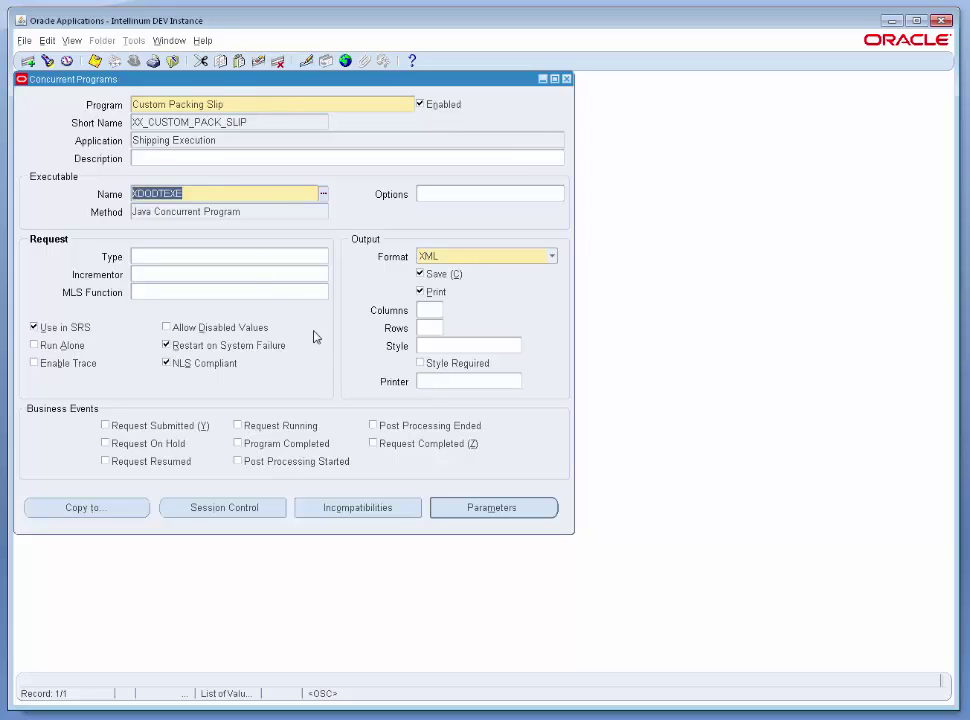
Review the program's Warehouse and Delivery parameters, then close both windows.
{"action": "left_click", "coordinate": [463, 508]}
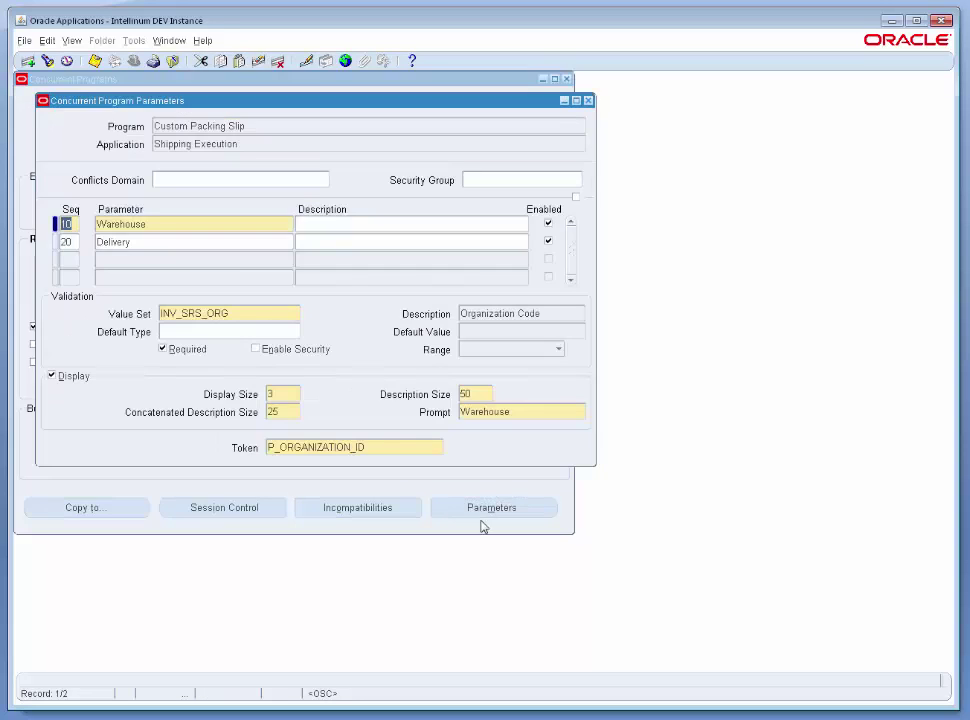
{"action": "left_click", "coordinate": [162, 225]}
{"action": "left_click", "coordinate": [163, 242]}
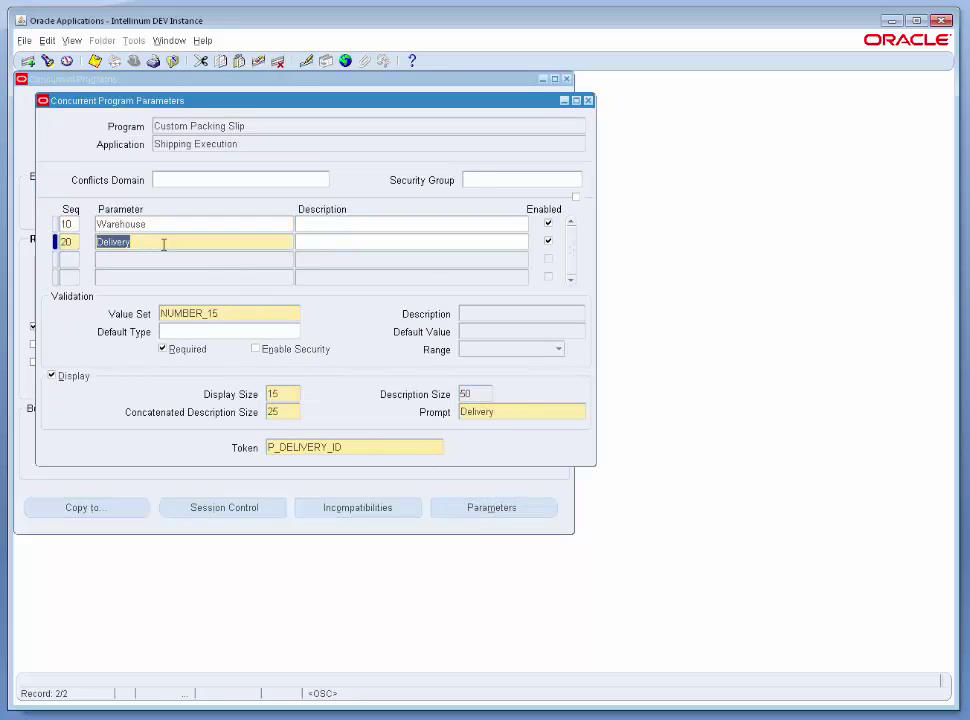
{"action": "left_click", "coordinate": [588, 102]}
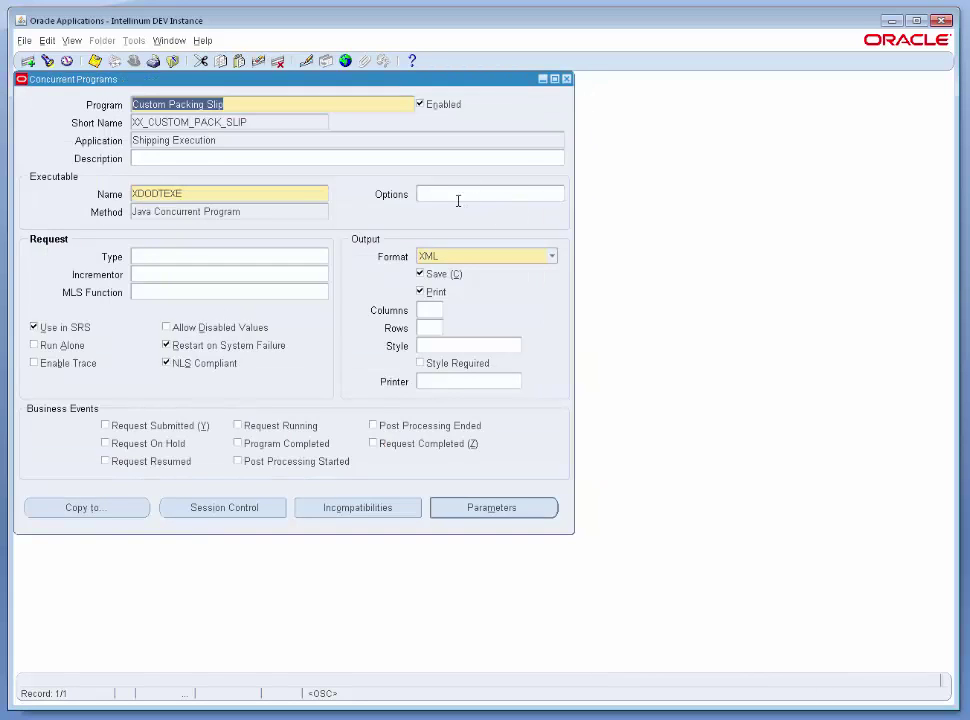
{"action": "left_click", "coordinate": [567, 79]}
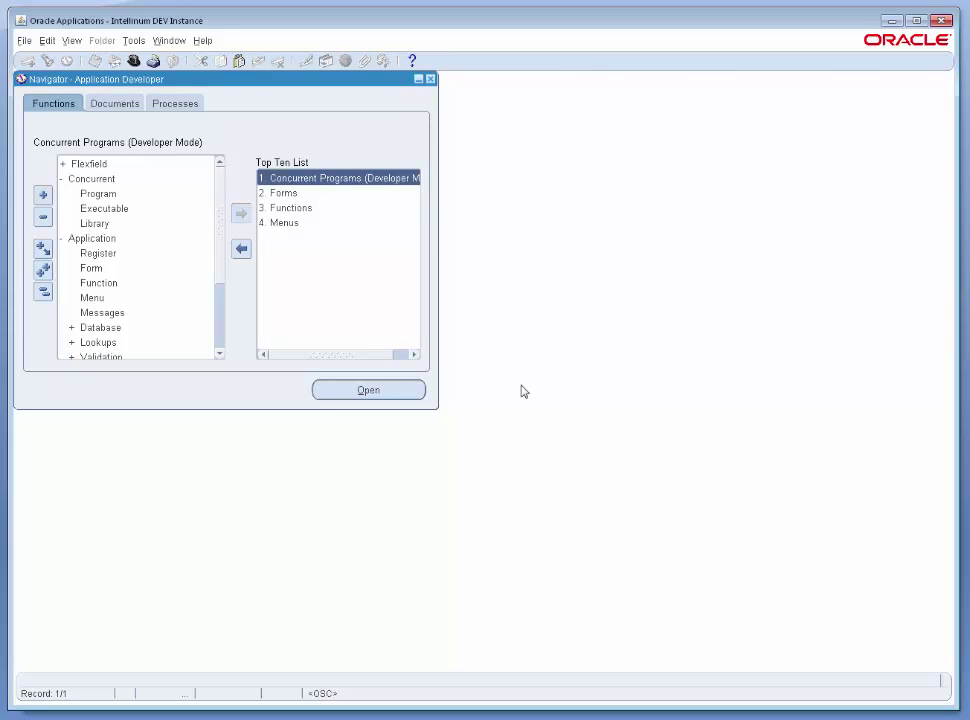
Create function XX_CUSTOM_PACK_SLIP named and described 'Intellinum Demo Call Custom Packing Slip'.
{"action": "double_click", "coordinate": [318, 207]}
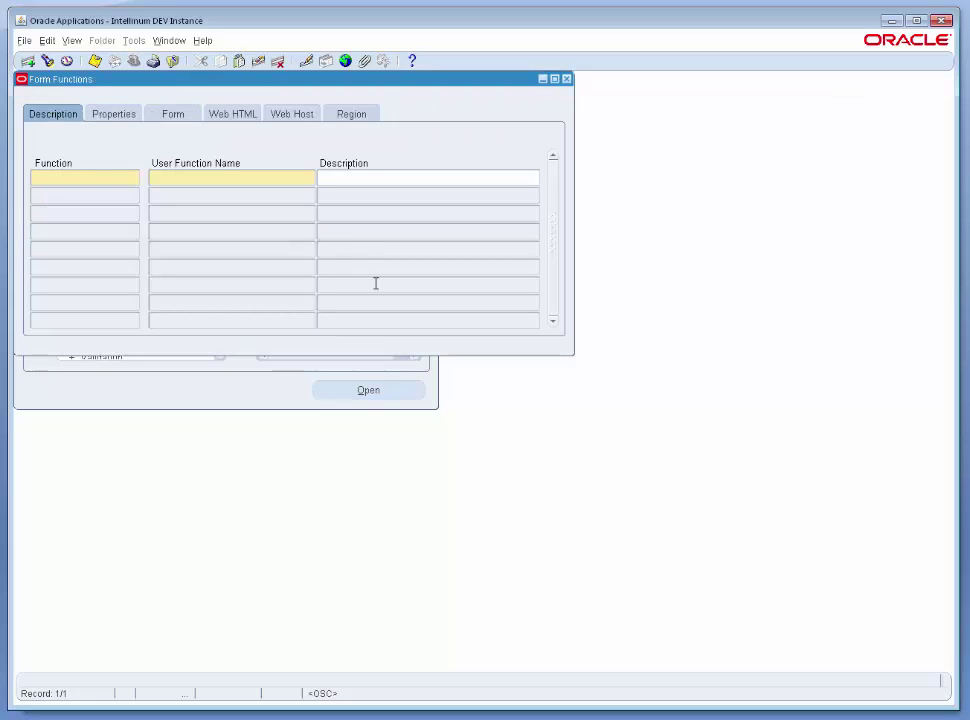
{"action": "type", "text": "XX"}
{"action": "type", "text": "_CUSTOM_PAC"}
{"action": "type", "text": "K_SLIP"}
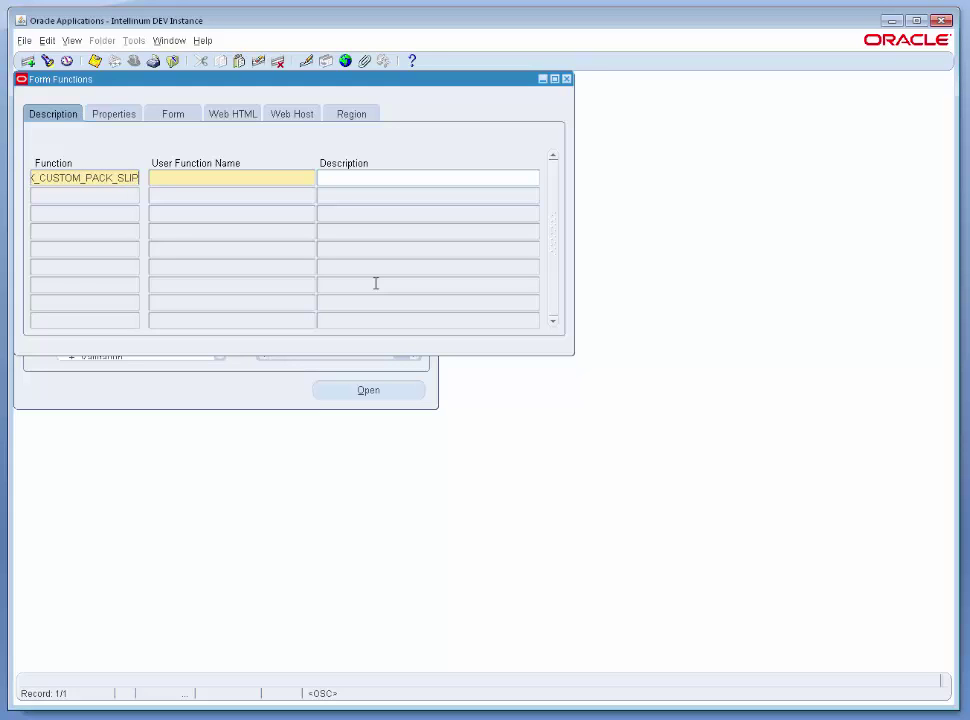
{"action": "key", "text": "Tab"}
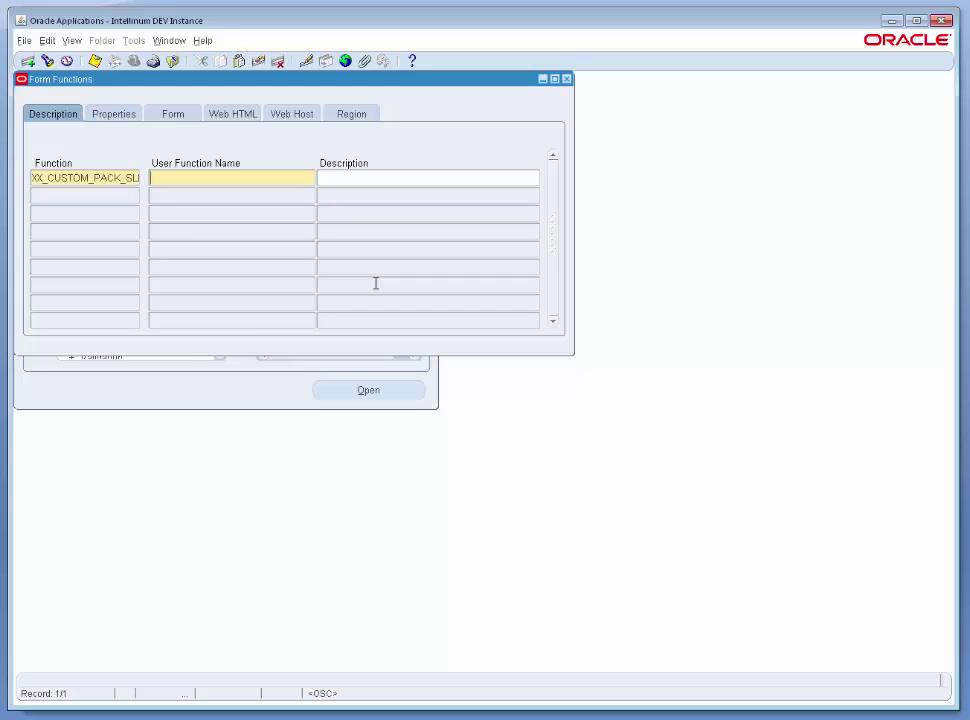
{"action": "type", "text": "Intellinum Demo Call Custom P"}
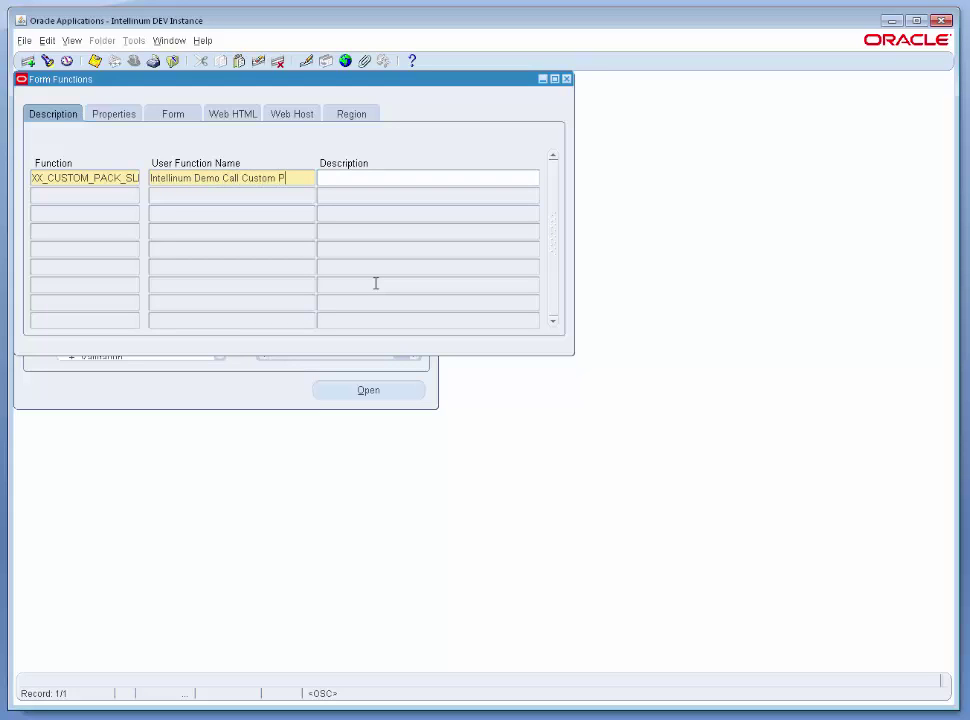
{"action": "type", "text": "acking Slip"}
{"action": "key", "text": "shift+Home"}
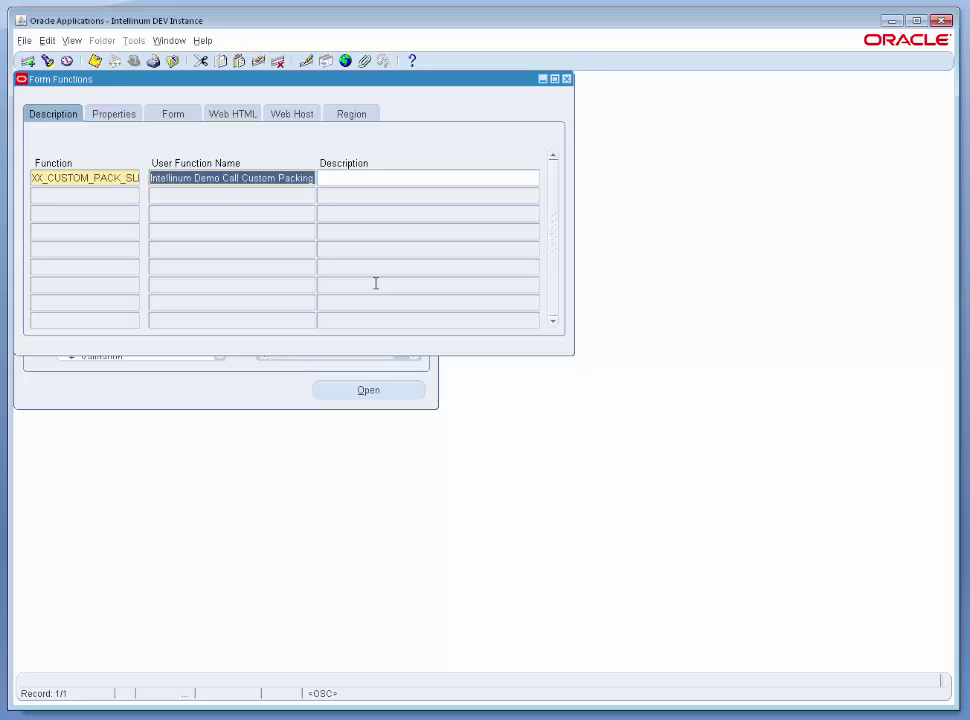
{"action": "key", "text": "ctrl+c"}
{"action": "key", "text": "Tab"}
{"action": "key", "text": "ctrl+v"}
Set the function's type to Mobile Application.
{"action": "key", "text": "Tab"}
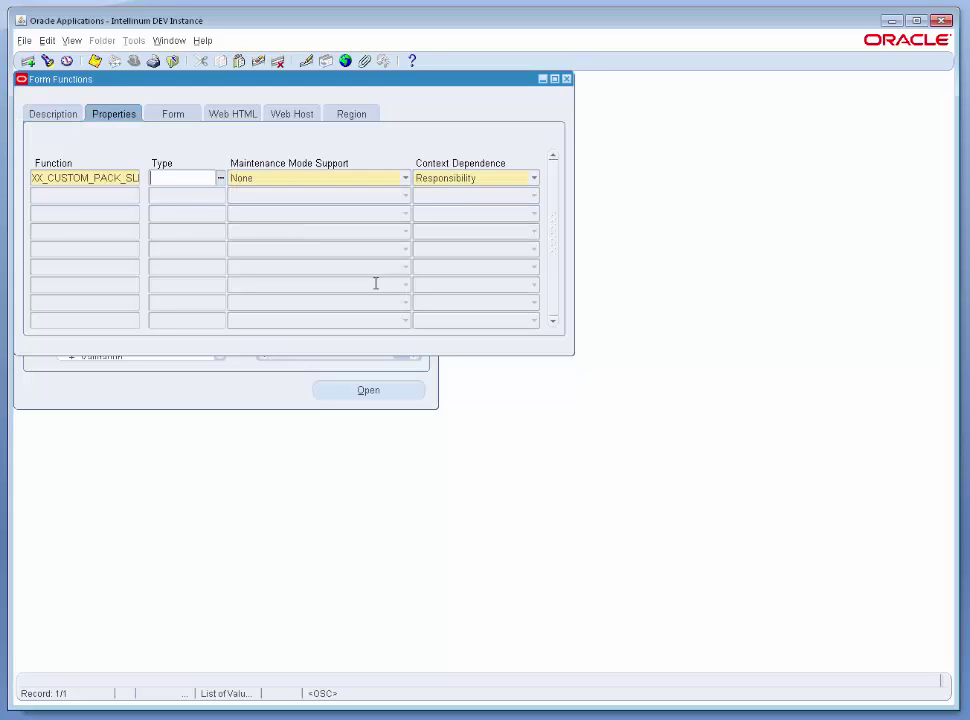
{"action": "type", "text": "Mo"}
{"action": "key", "text": "Tab"}
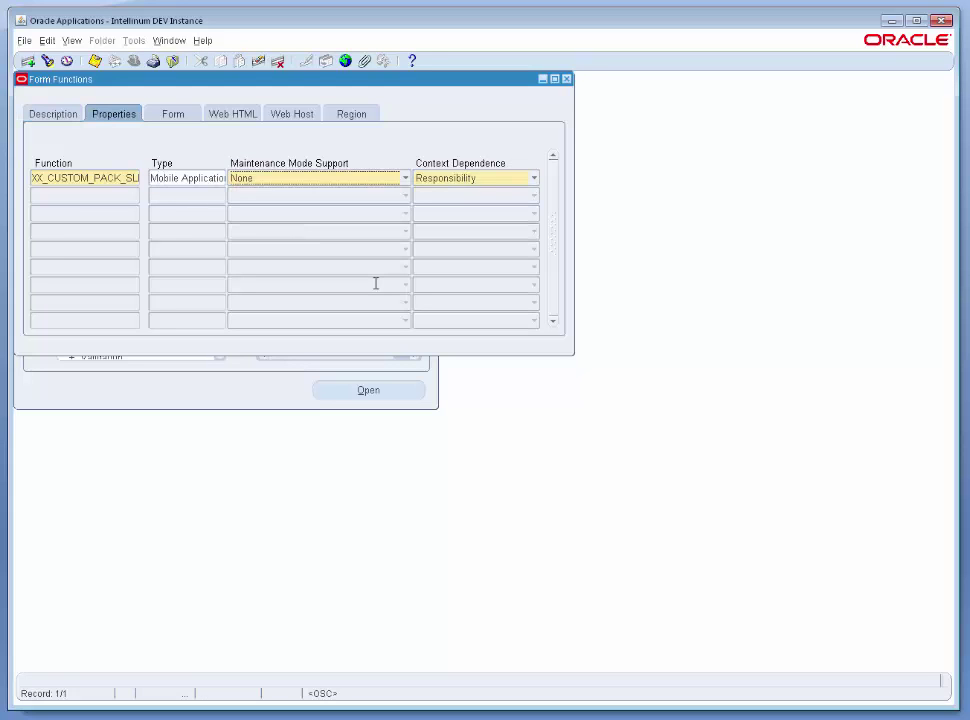
{"action": "key", "text": "Tab"}
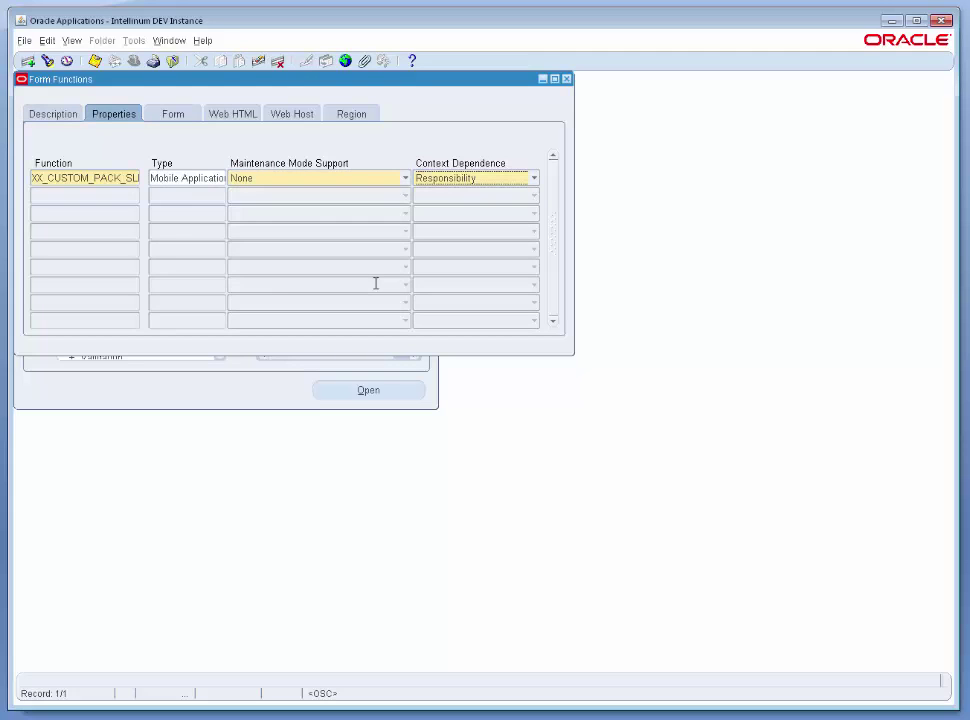
{"action": "key", "text": "Tab"}
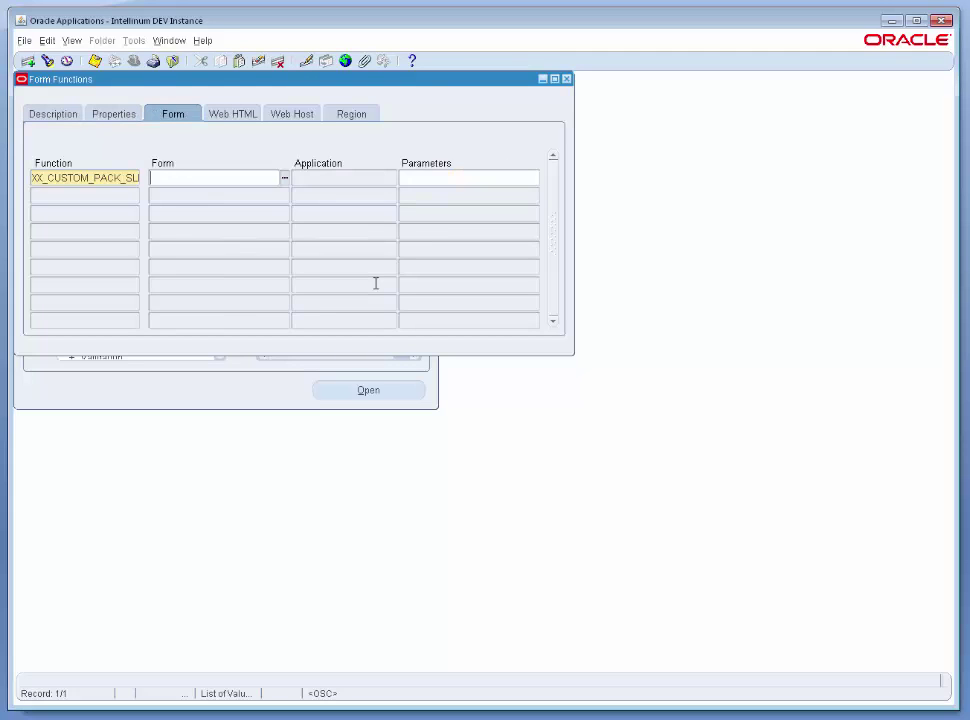
Set parameters USE_ORG=Y and HTML call xxint.oracle.apps.mwa.pages.SimpleApp, and save the function.
{"action": "key", "text": "Tab"}
{"action": "type", "text": "USE_ORG="}
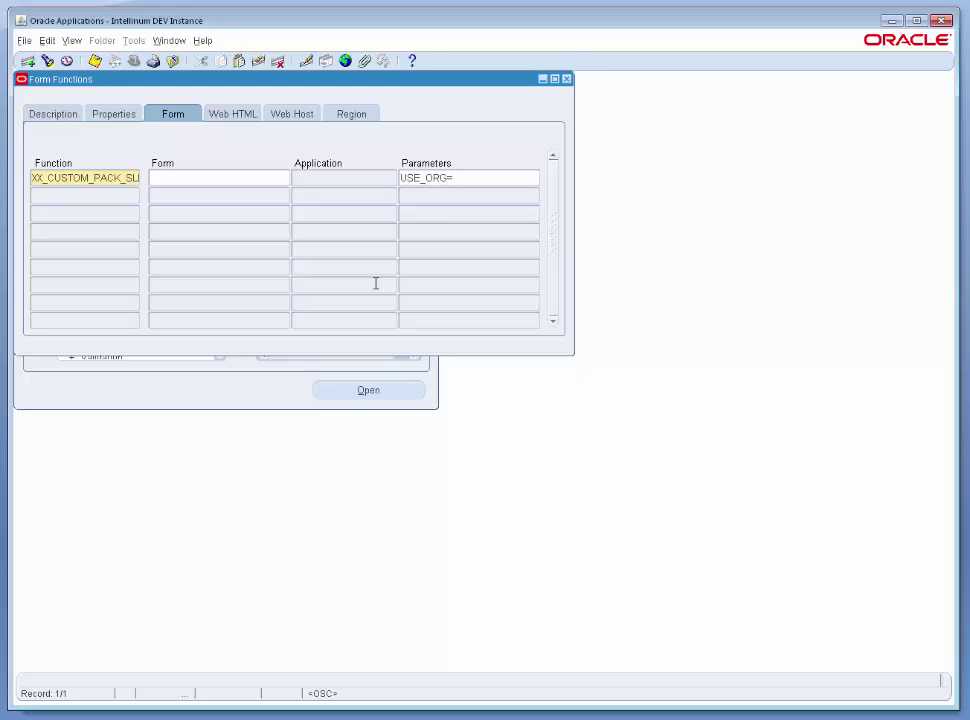
{"action": "type", "text": "Y"}
{"action": "left_click", "coordinate": [247, 114]}
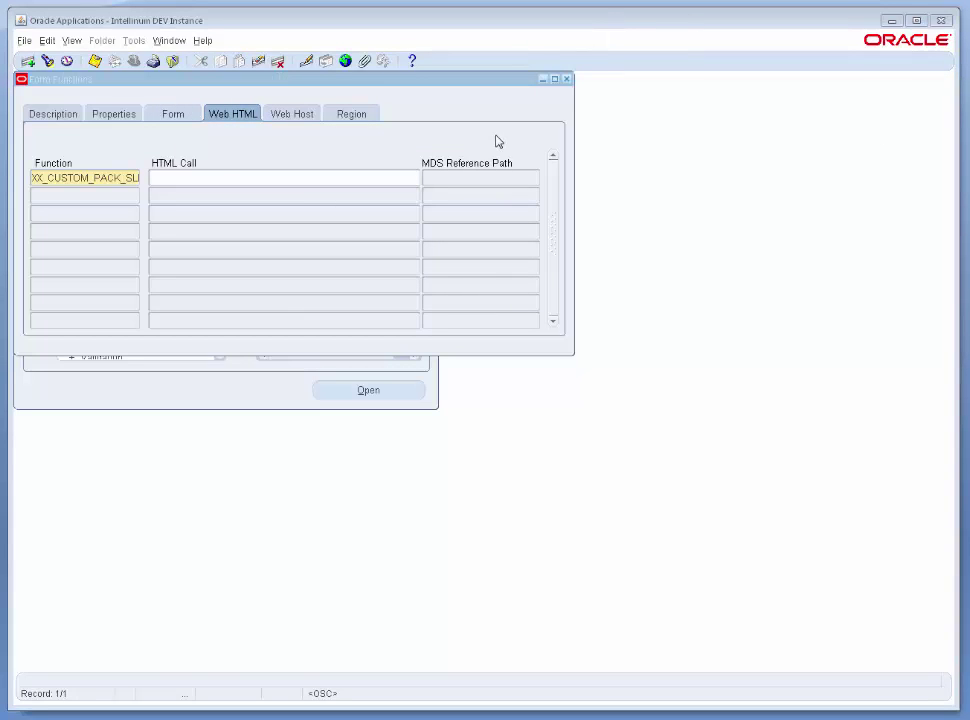
{"action": "left_click", "coordinate": [298, 175]}
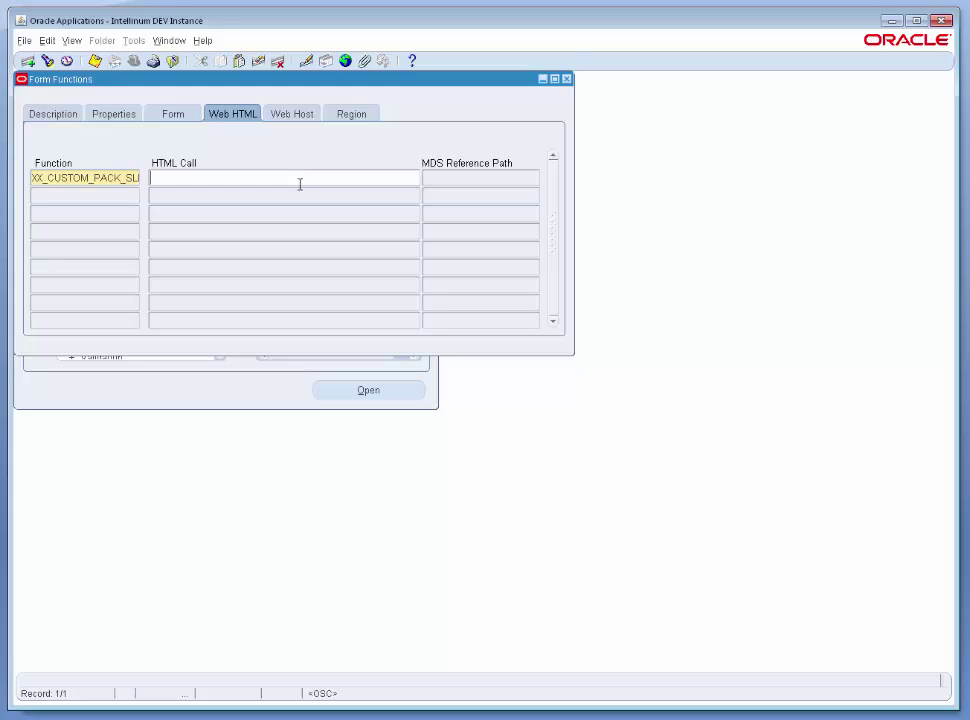
{"action": "key", "text": "ctrl+v"}
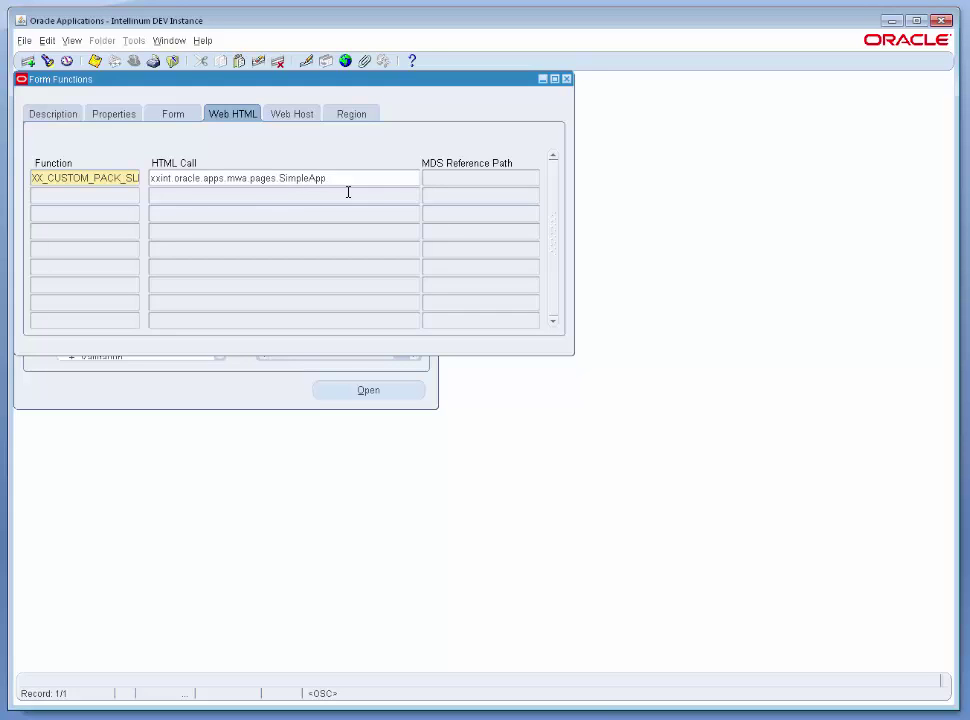
{"action": "key", "text": "ctrl+s"}
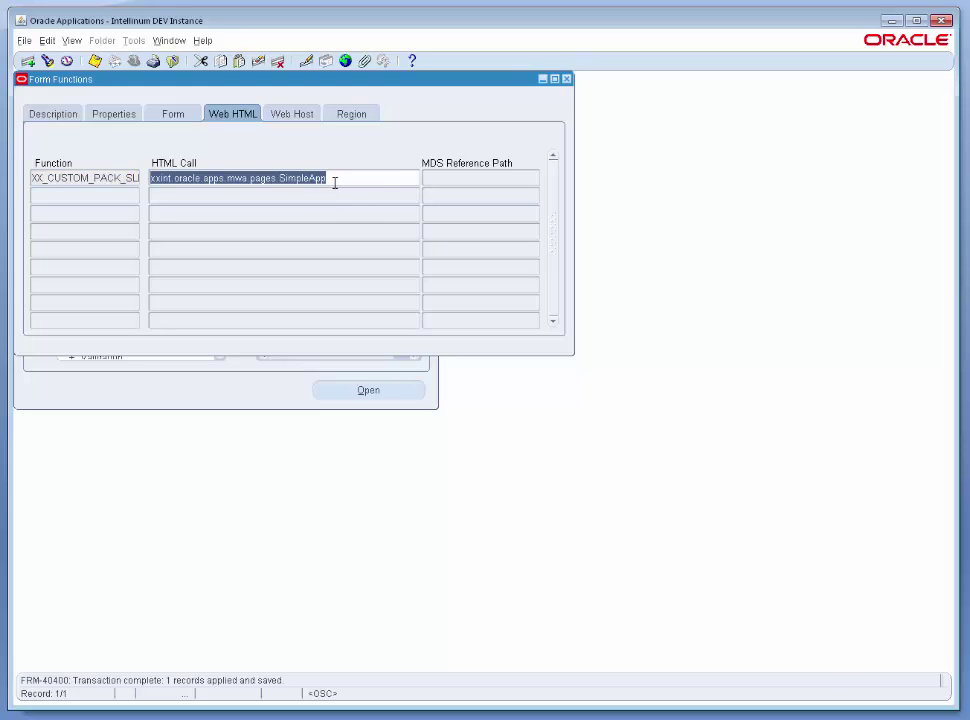
Select the HTML call value, then the user function name on the Description tab.
{"action": "left_click_drag", "start_coordinate": [355, 178], "coordinate": [115, 180]}
{"action": "left_click", "coordinate": [57, 116]}
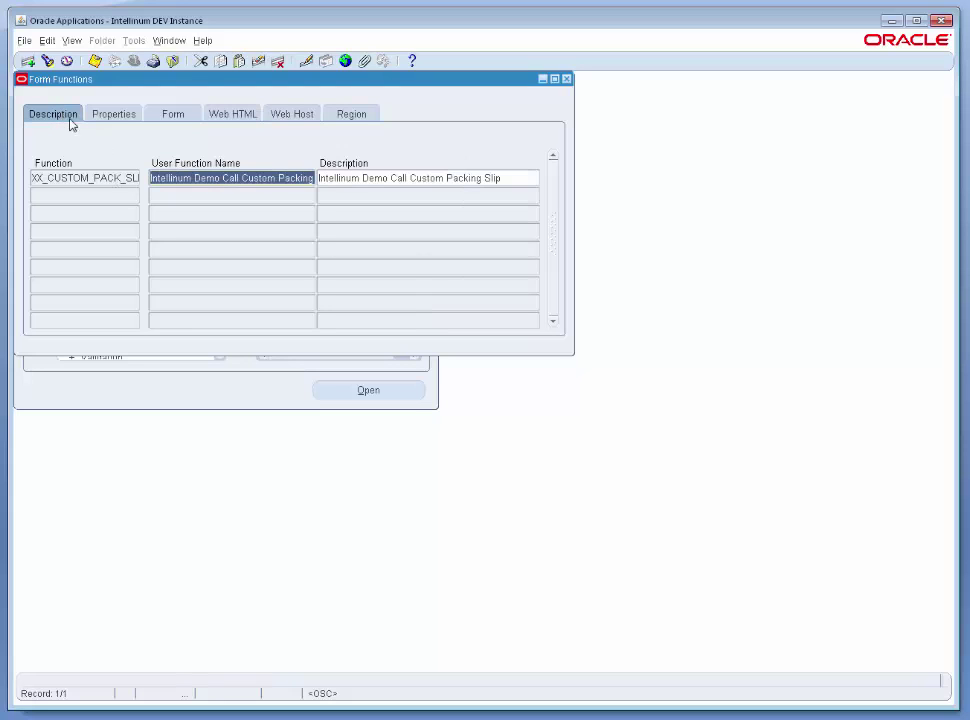
{"action": "left_click", "coordinate": [248, 177]}
{"action": "triple_click", "coordinate": [248, 177]}
{"action": "key", "text": "ctrl+c"}
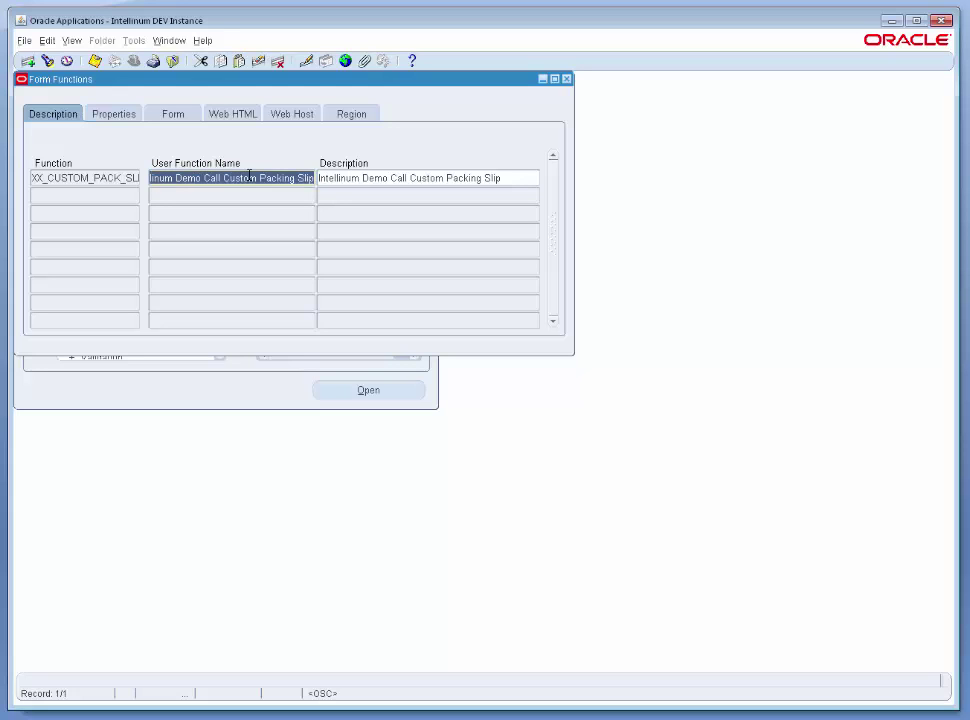
Close Form Functions and query the MWA Express Server Demo menu in Menus.
{"action": "left_click", "coordinate": [567, 80]}
{"action": "double_click", "coordinate": [294, 224]}
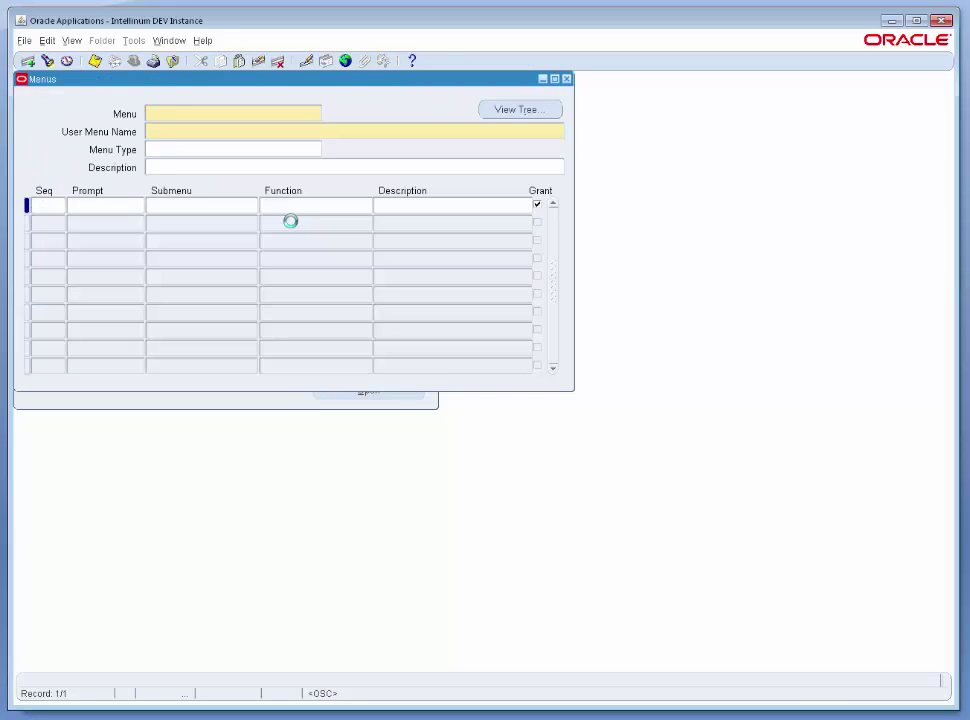
{"action": "key", "text": "F11"}
{"action": "key", "text": "Tab"}
{"action": "type", "text": "MWA Express "}
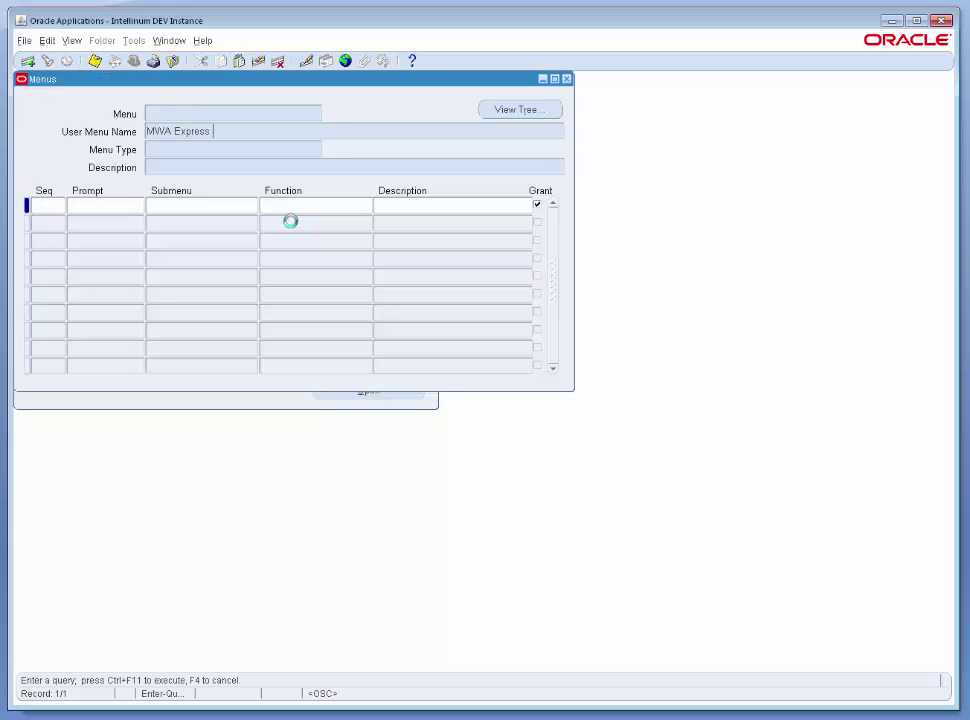
{"action": "type", "text": "Server Demo"}
{"action": "key", "text": "ctrl+F11"}
Add menu entry 15, 'Print Packing Slip', calling Intellinum Demo Call Custom Packing Slip.
{"action": "left_click", "coordinate": [190, 208]}
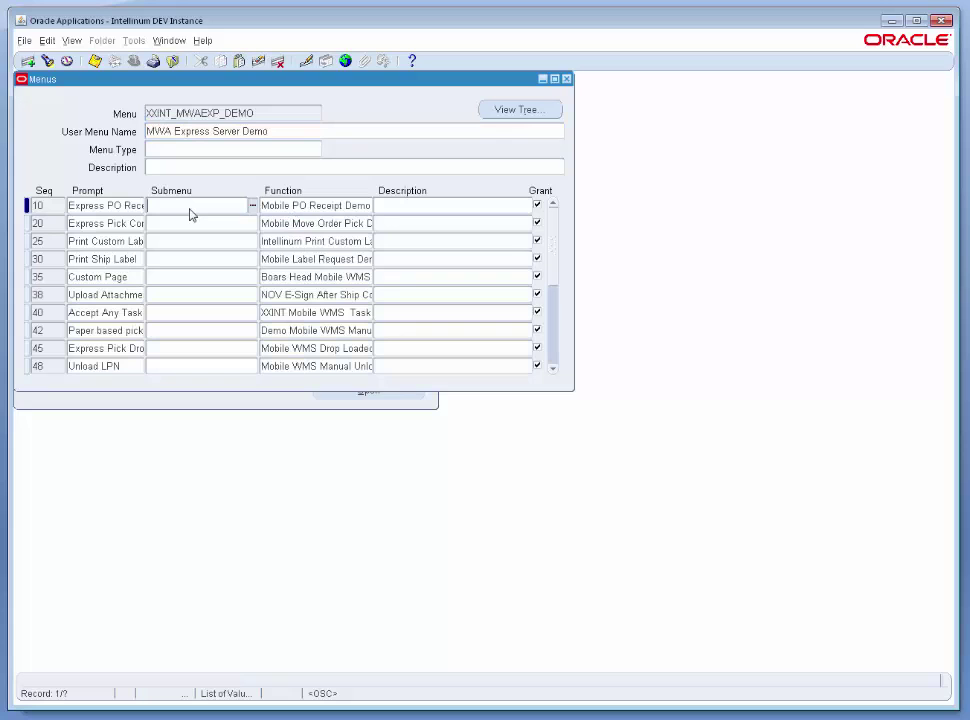
{"action": "left_click", "coordinate": [28, 61]}
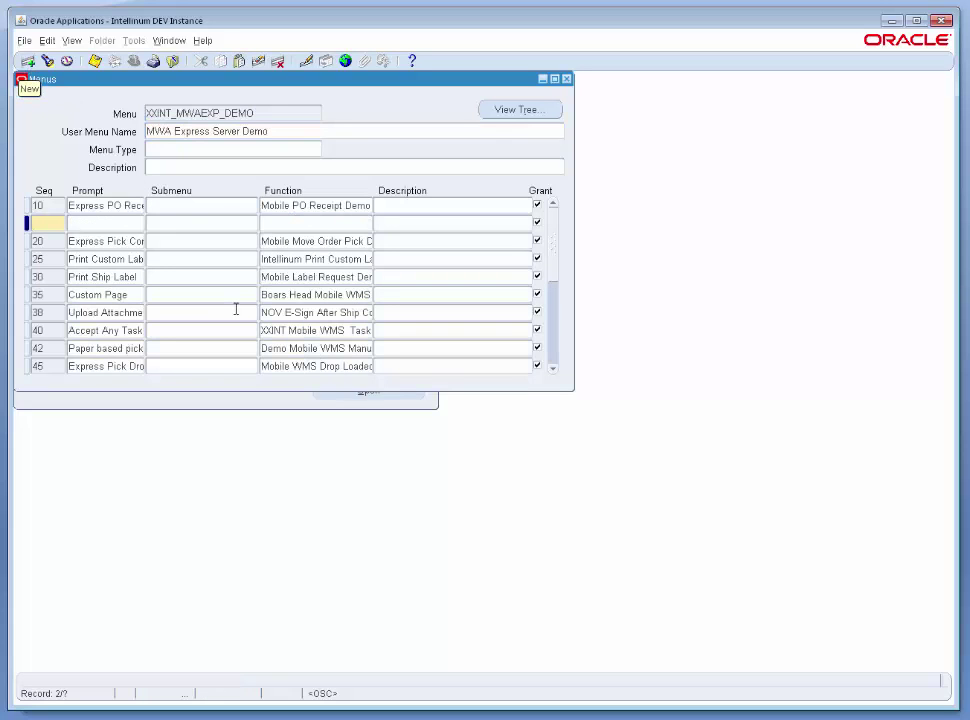
{"action": "type", "text": "1"}
{"action": "type", "text": "Cal"}
{"action": "type", "text": "l"}
{"action": "key", "text": "BackSpace"}
{"action": "key", "text": "BackSpace"}
{"action": "key", "text": "BackSpace"}
{"action": "key", "text": "BackSpace"}
{"action": "type", "text": "Print Packing Slip"}
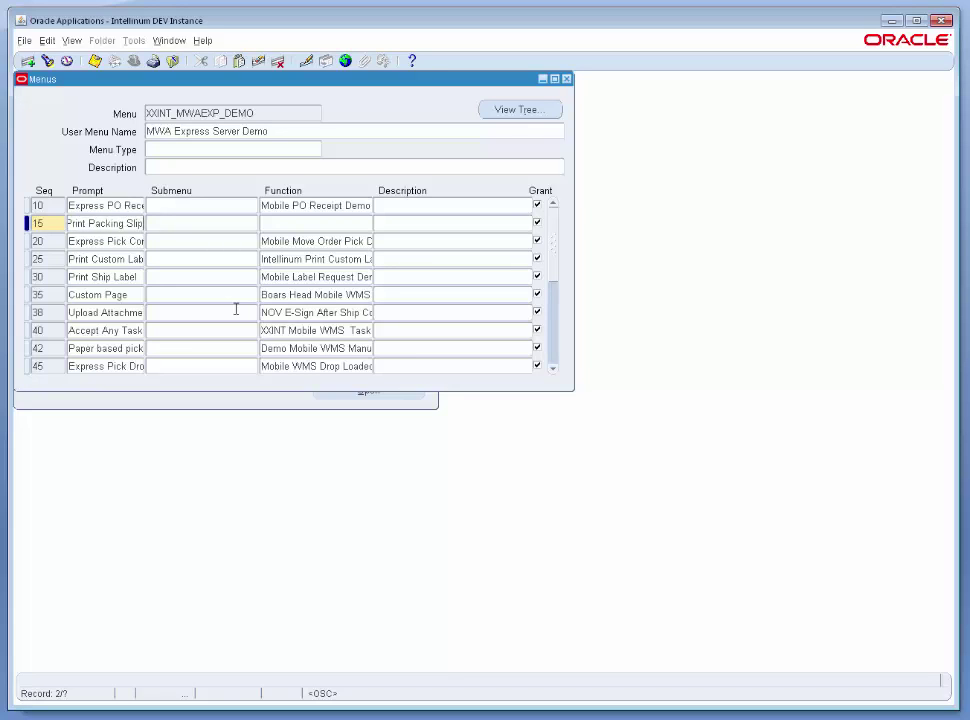
{"action": "key", "text": "Tab"}
{"action": "key", "text": "Tab"}
{"action": "key", "text": "ctrl+v"}
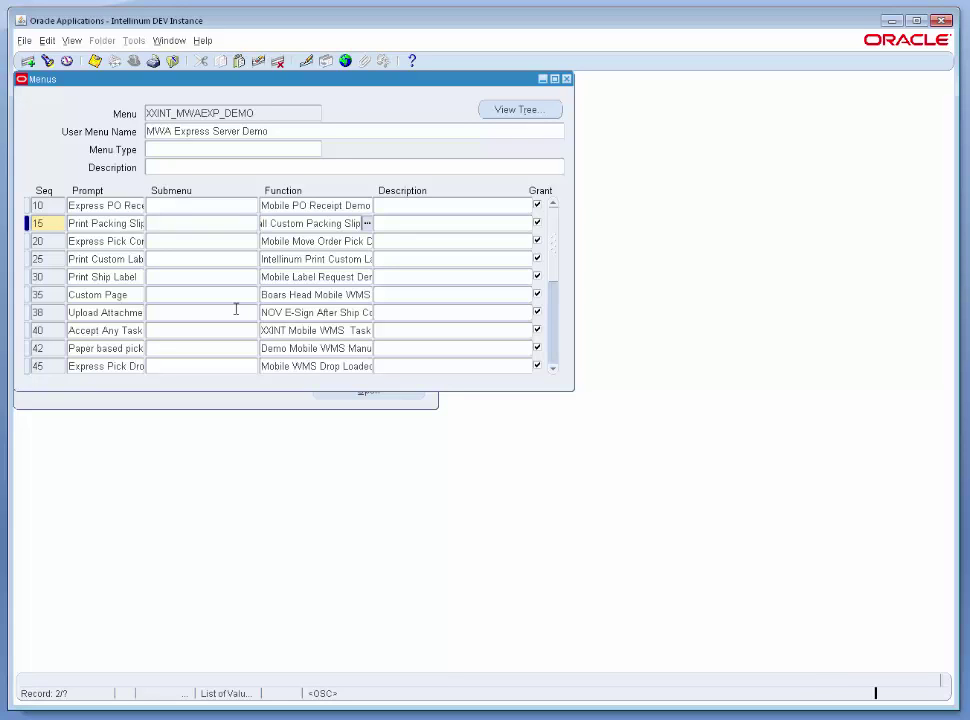
{"action": "key", "text": "Tab"}
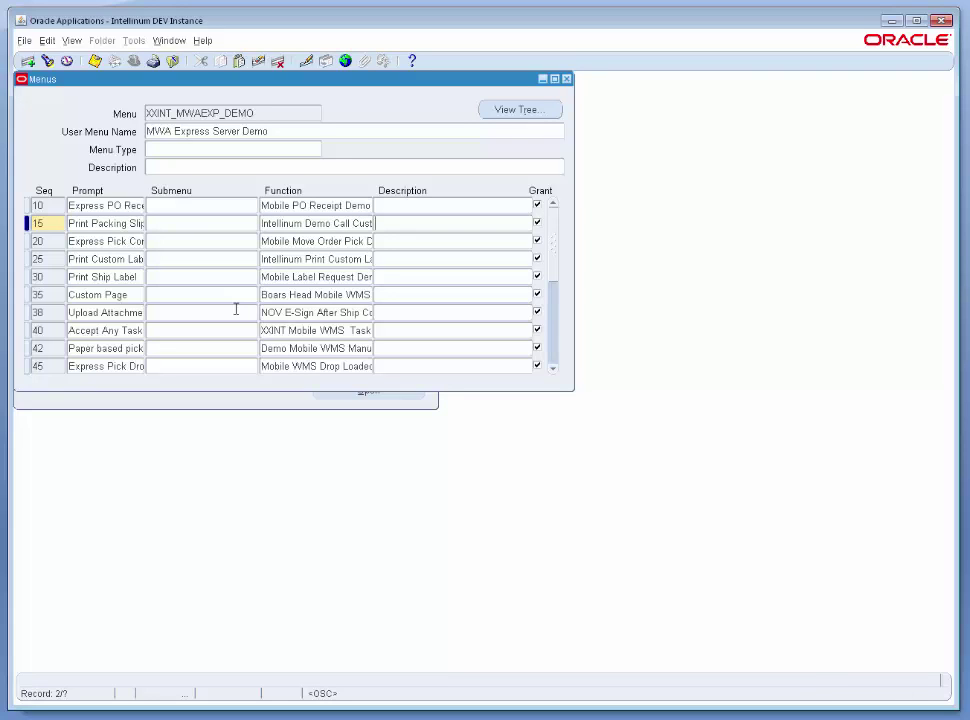
Save the menu, dismiss the recompile notice, and close the Menus form.
{"action": "left_click", "coordinate": [94, 61]}
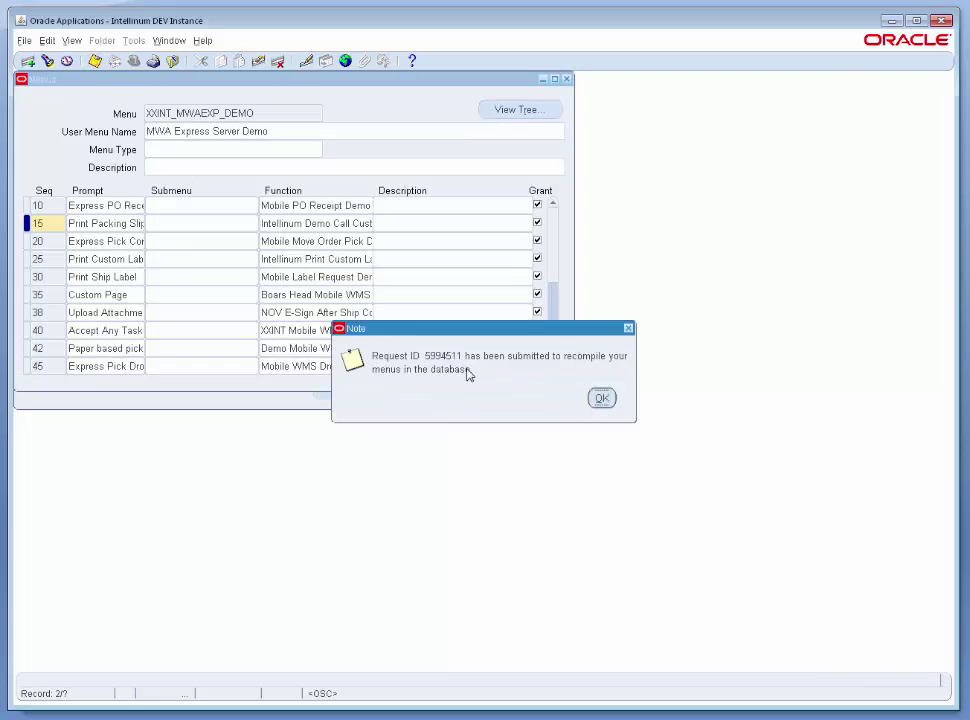
{"action": "left_click", "coordinate": [601, 398]}
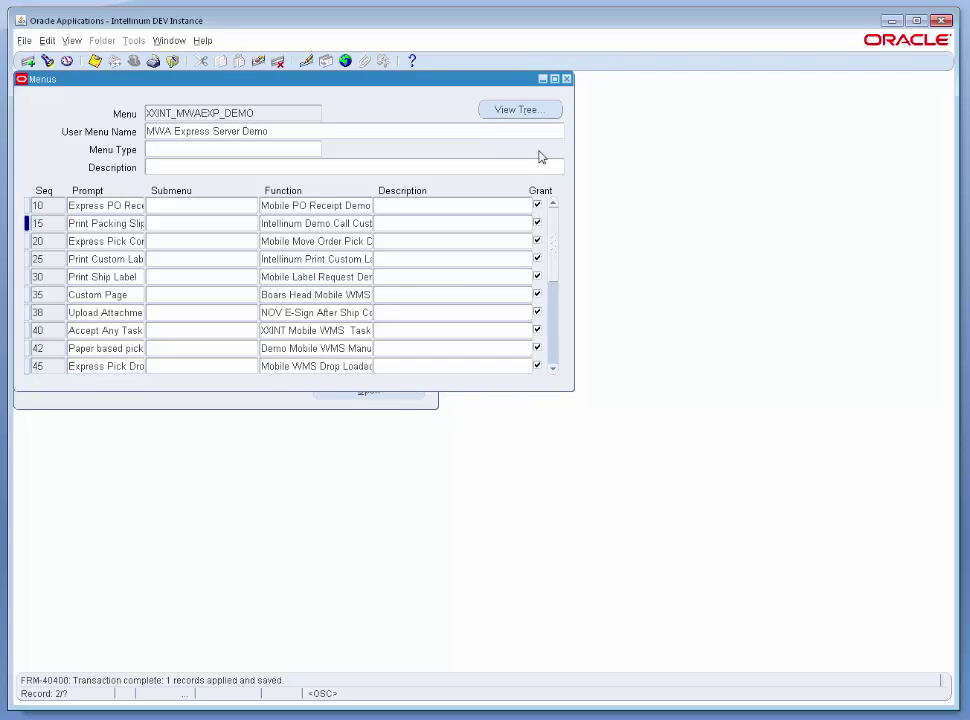
{"action": "left_click", "coordinate": [566, 79]}
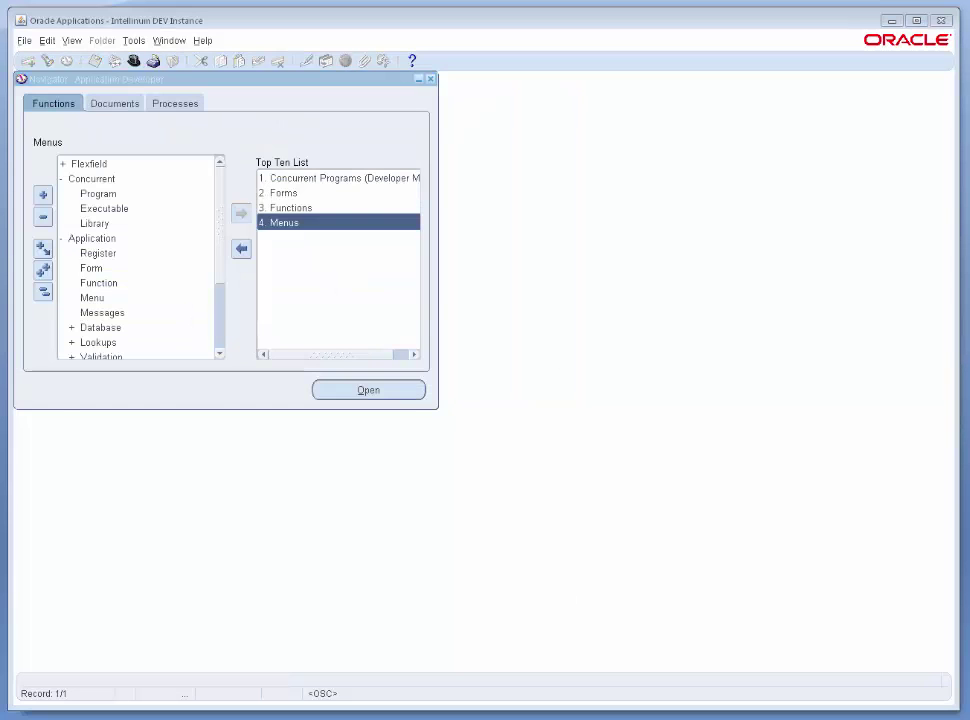
Log in to Mobile Express Client with the demo user's username and password.
{"action": "left_click_drag", "start_coordinate": [236, 62], "coordinate": [404, 165]}
{"action": "type", "text": "demo"}
{"action": "key", "text": "Tab"}
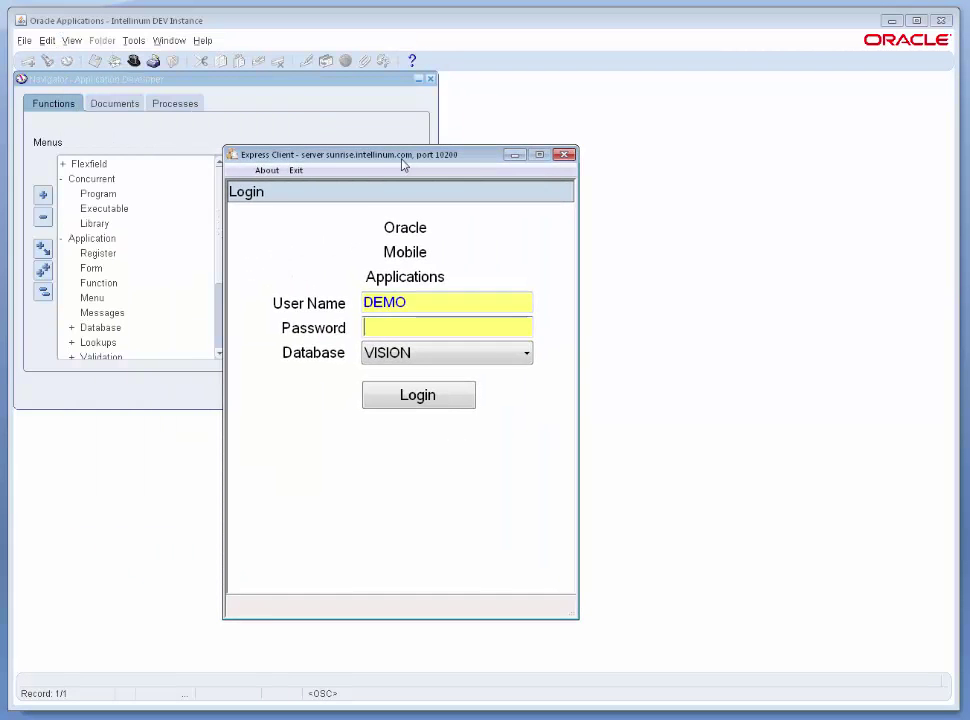
{"action": "type", "text": "welcome"}
{"action": "key", "text": "Return"}
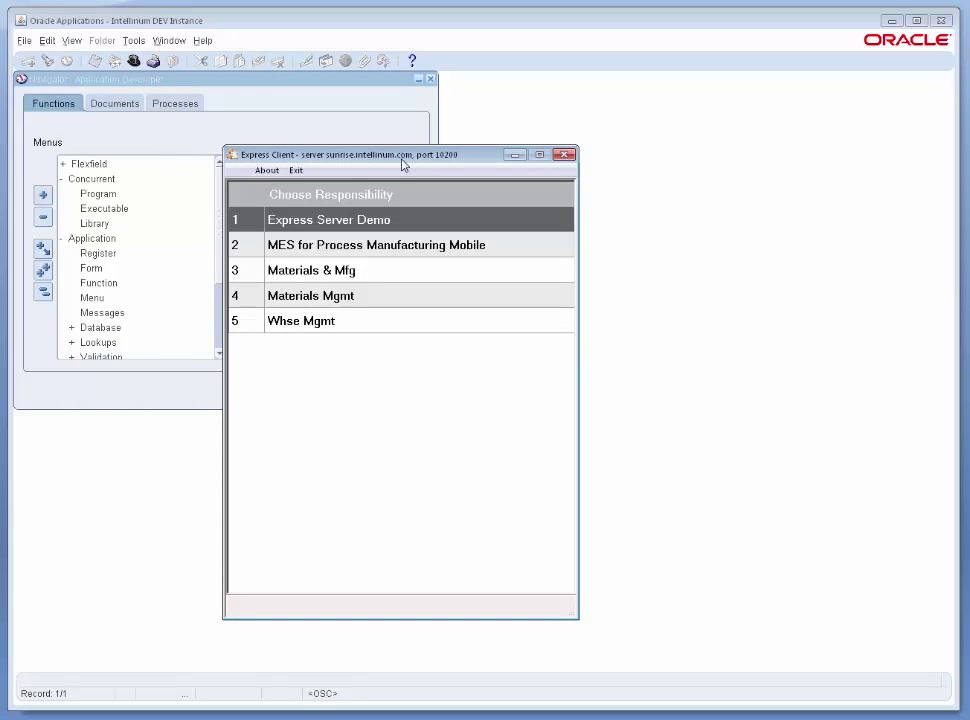
Choose Express Server Demo, open Print Packing Slip, and focus the page's text field.
{"action": "left_click", "coordinate": [339, 225]}
{"action": "key", "text": "Down"}
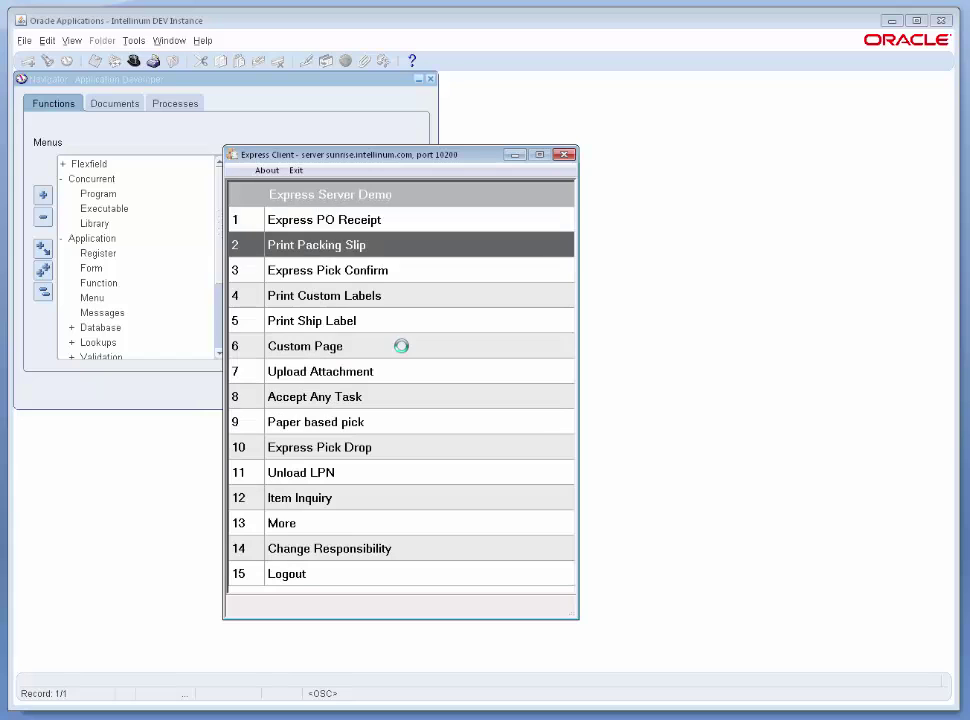
{"action": "left_click", "coordinate": [330, 253]}
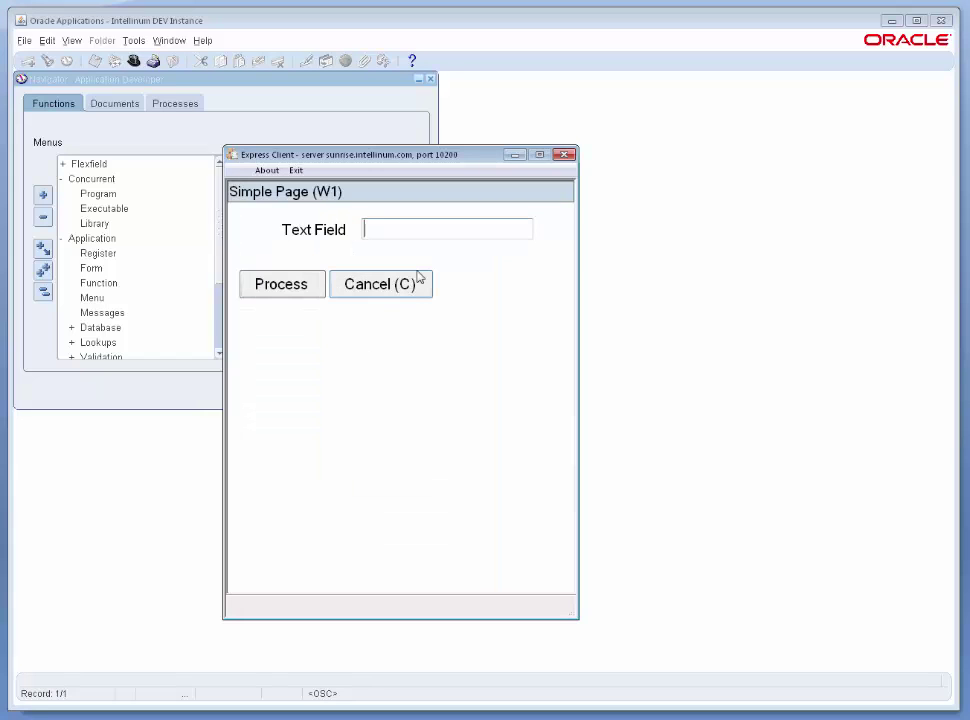
{"action": "left_click", "coordinate": [378, 225]}
Keep Site level and change the page title to 'Print Packing Slip (${ORGCODE})'.
{"action": "key", "text": "ctrl+p"}
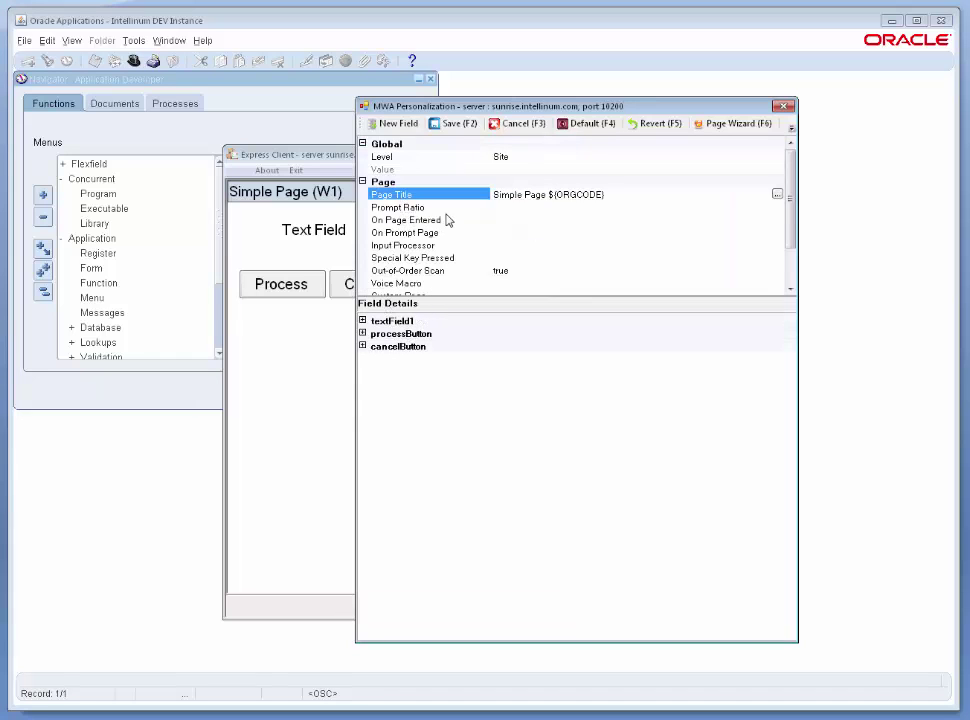
{"action": "left_click", "coordinate": [522, 157]}
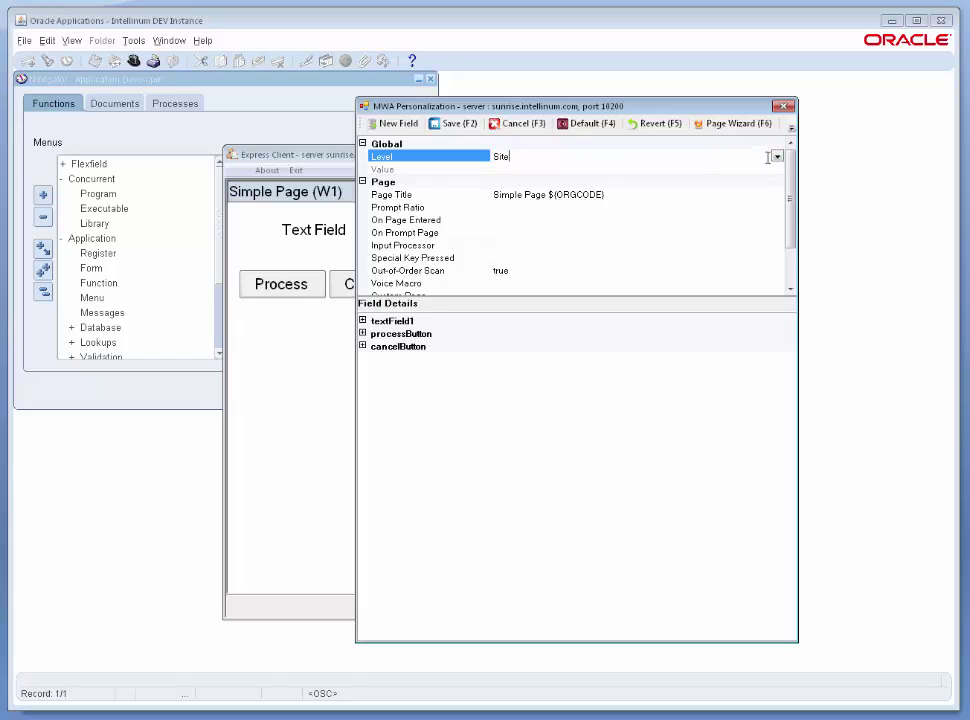
{"action": "left_click", "coordinate": [776, 157]}
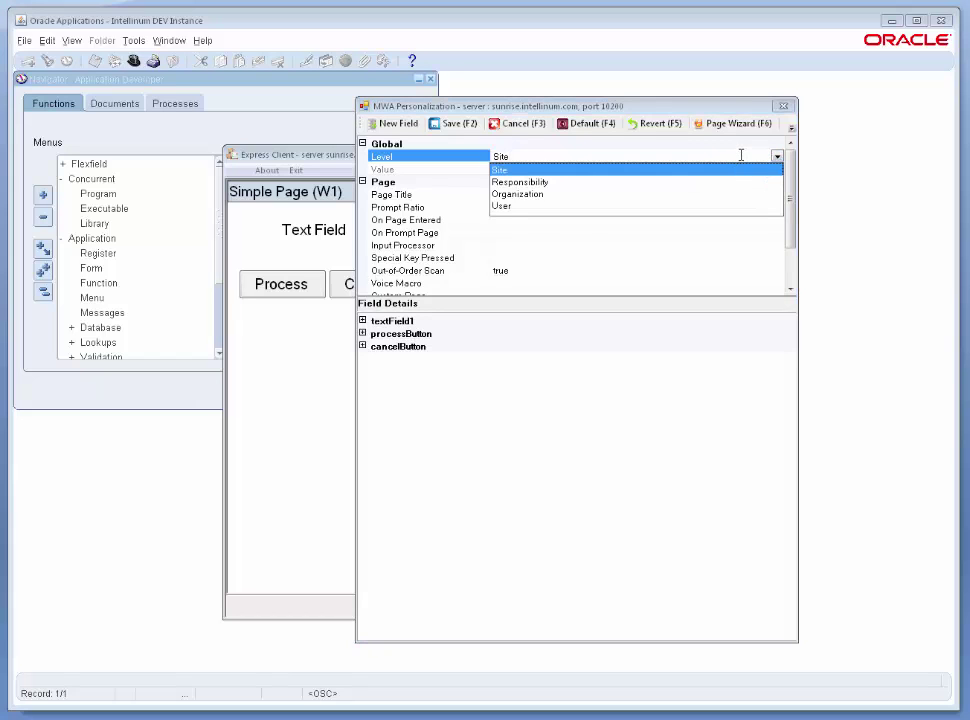
{"action": "left_click", "coordinate": [520, 170]}
{"action": "left_click", "coordinate": [505, 196]}
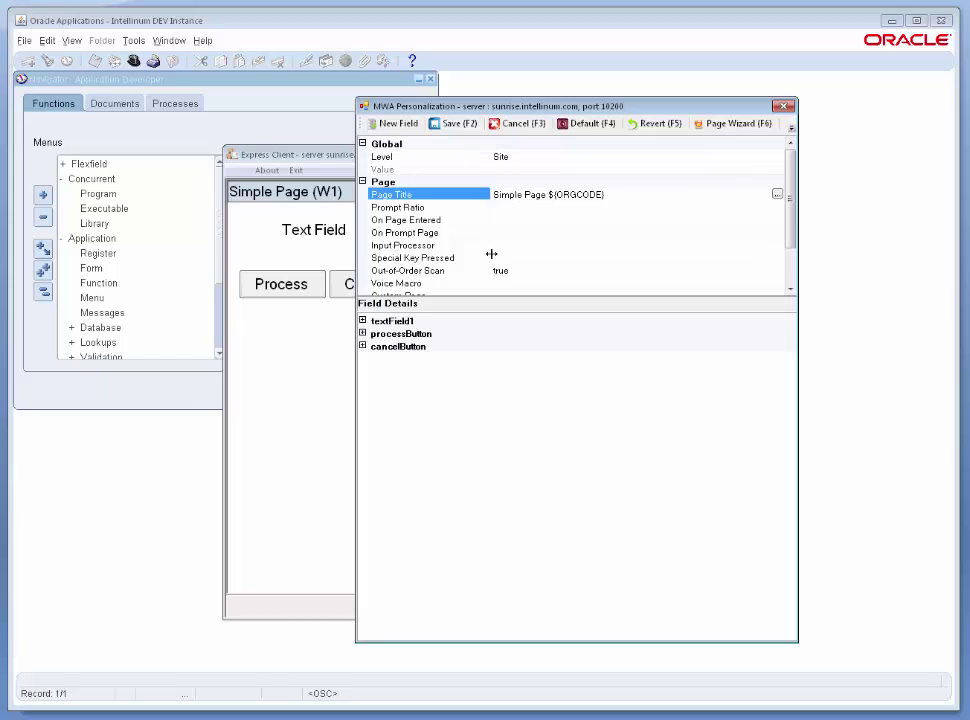
{"action": "type", "text": "Print Packing "}
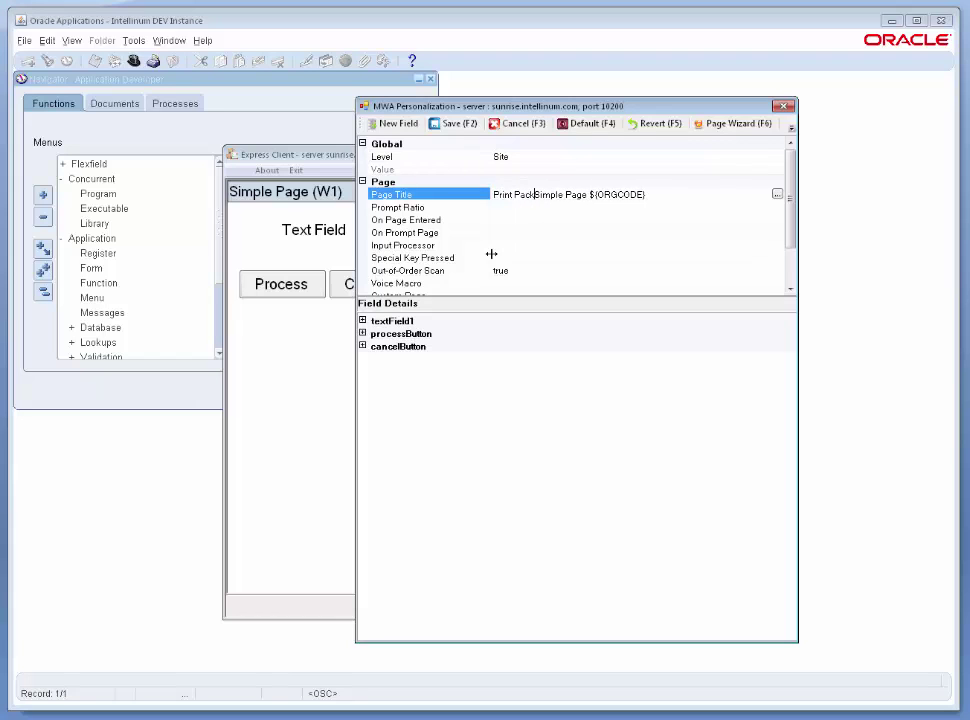
{"action": "type", "text": "Slip ("}
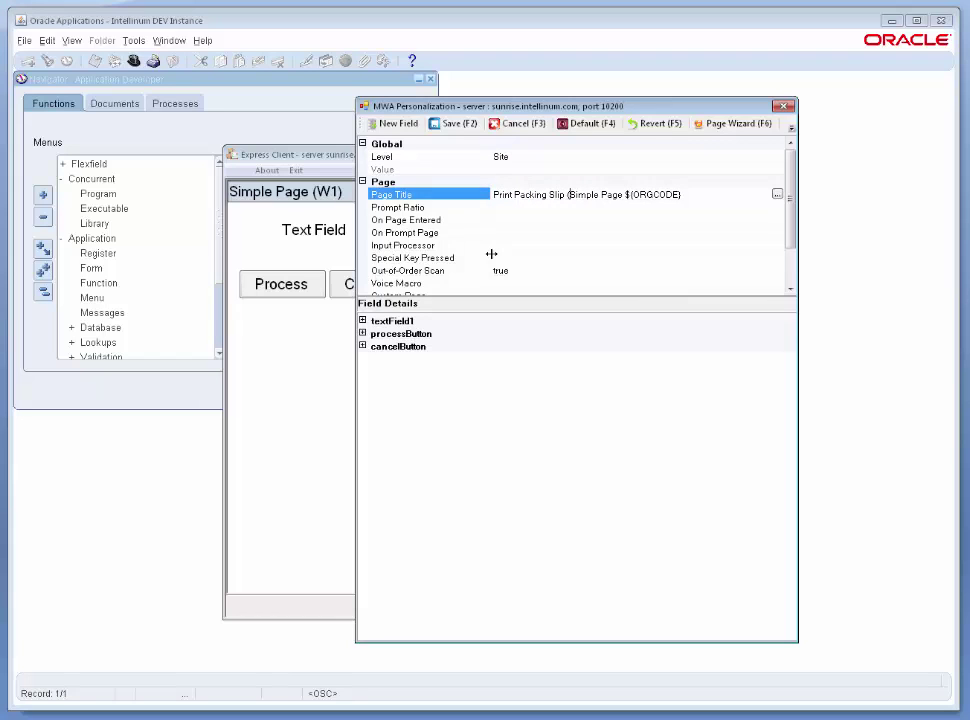
{"action": "key", "text": "ctrl+shift+Right"}
{"action": "key", "text": "ctrl+shift+Right"}
{"action": "key", "text": "Delete"}
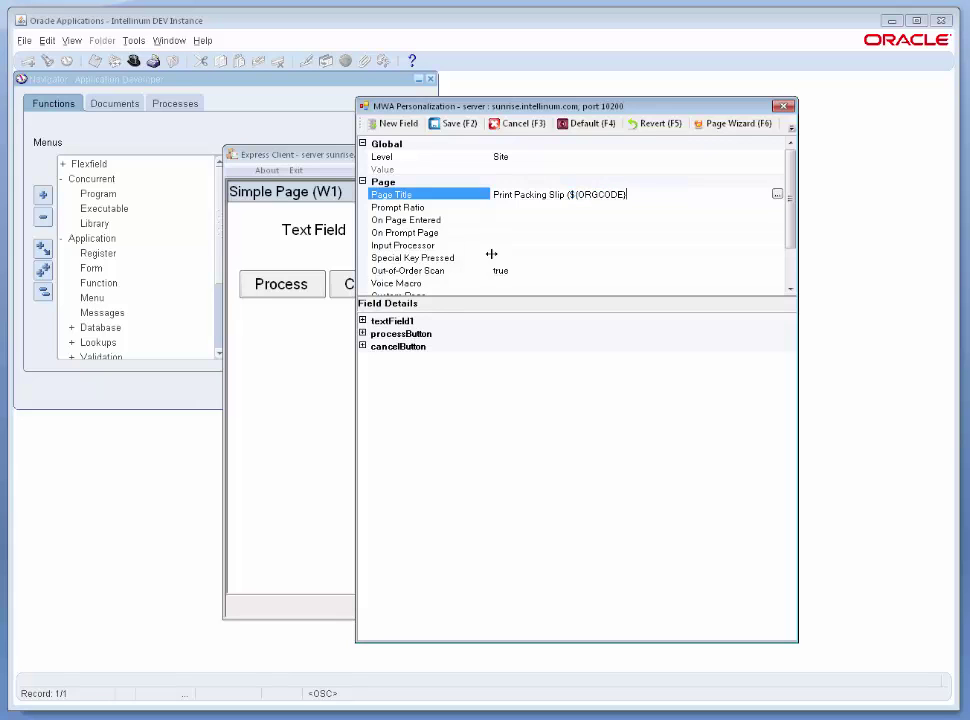
{"action": "type", "text": ")"}
{"action": "key", "text": "Down"}
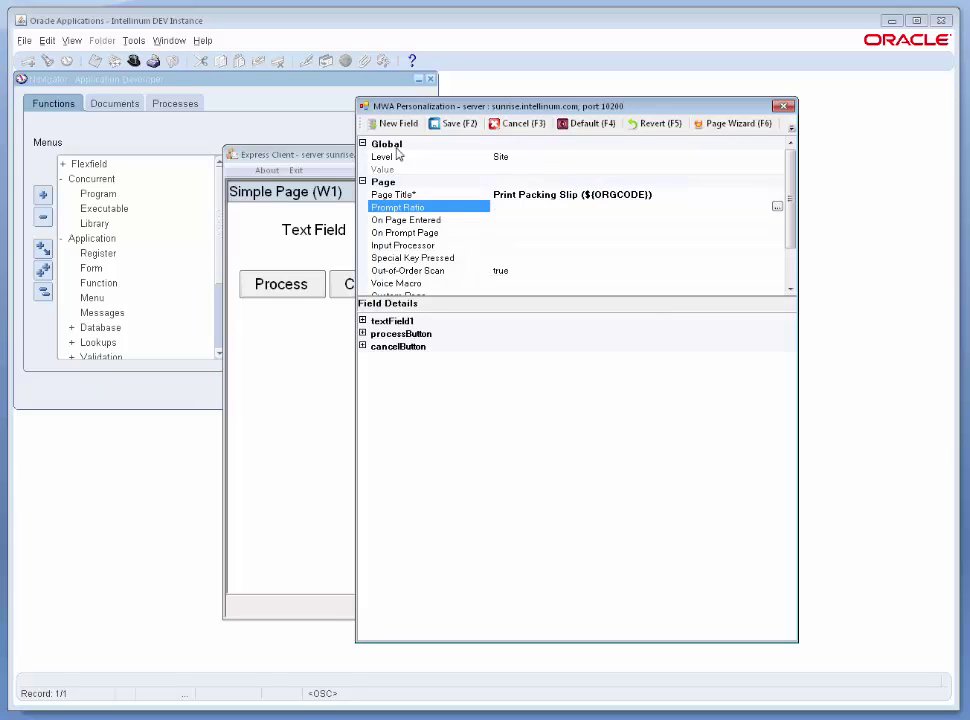
{"action": "left_click", "coordinate": [394, 124]}
Generate a DELIVERY list-of-values field before textField1.
{"action": "left_click", "coordinate": [576, 344]}
{"action": "type", "text": "DELIVERY"}
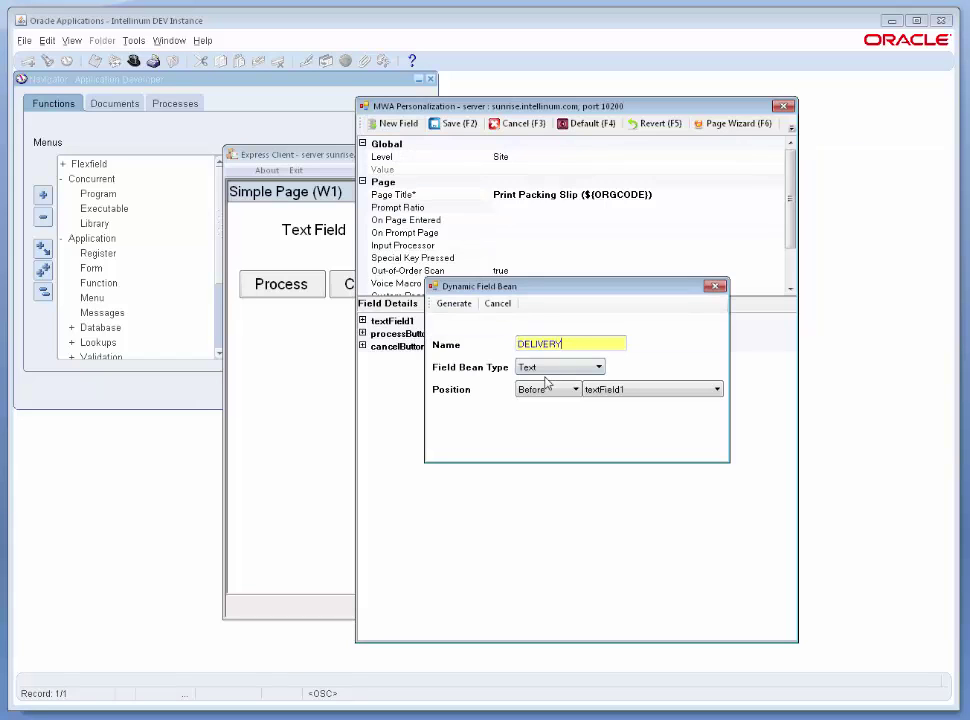
{"action": "left_click", "coordinate": [585, 368]}
{"action": "left_click", "coordinate": [551, 394]}
{"action": "left_click", "coordinate": [453, 304]}
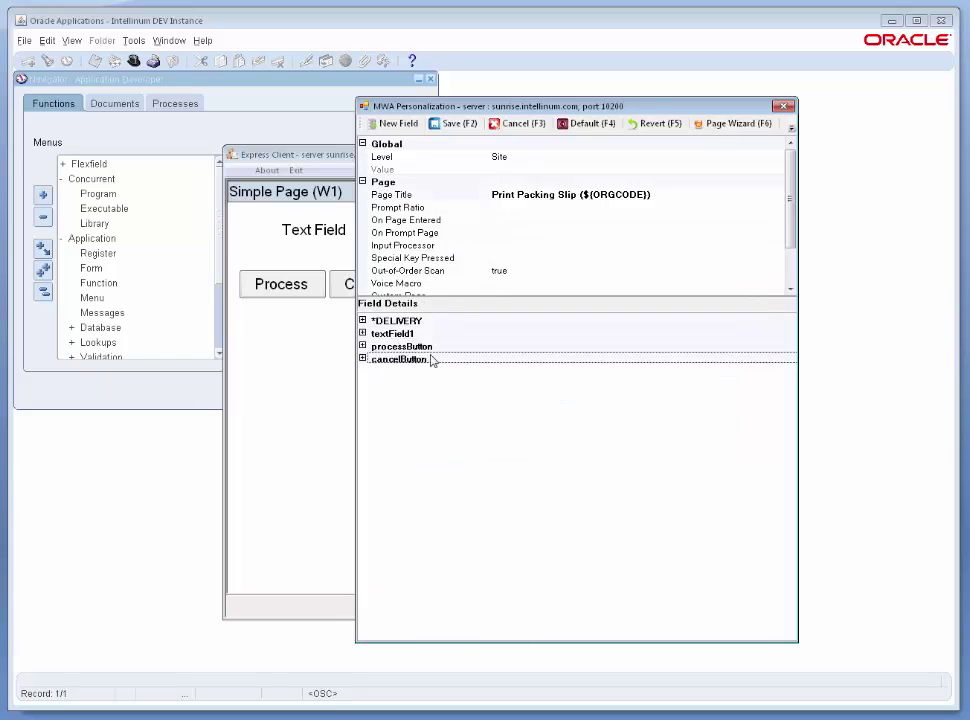
Generate a DELIVERY_STATUS text field after textField1.
{"action": "left_click", "coordinate": [397, 124]}
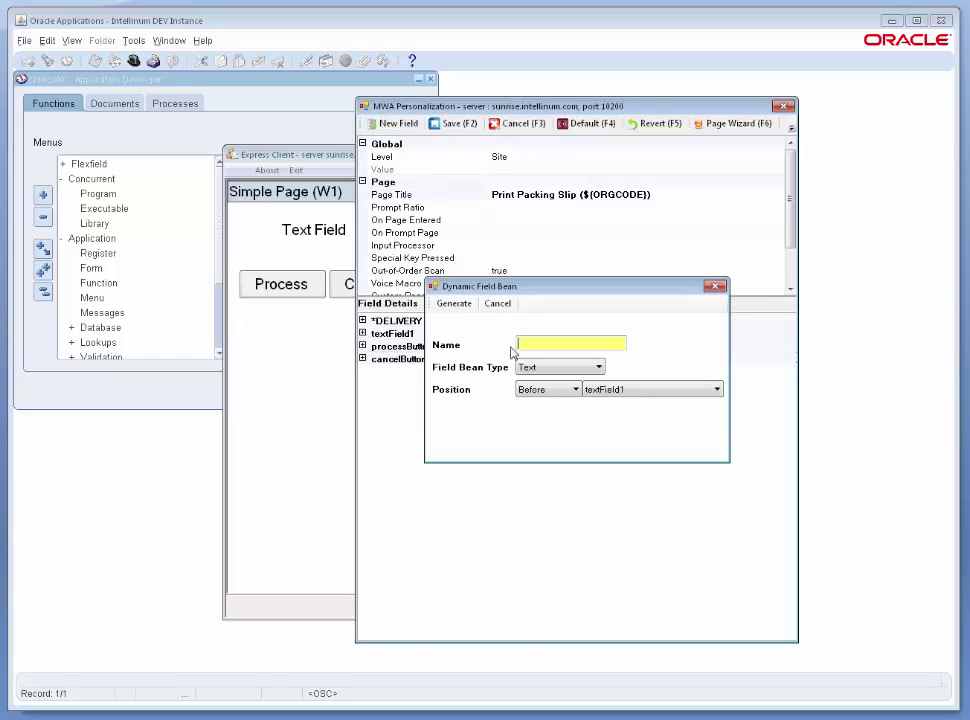
{"action": "type", "text": "DELIVERY_STATUS"}
{"action": "left_click", "coordinate": [552, 392]}
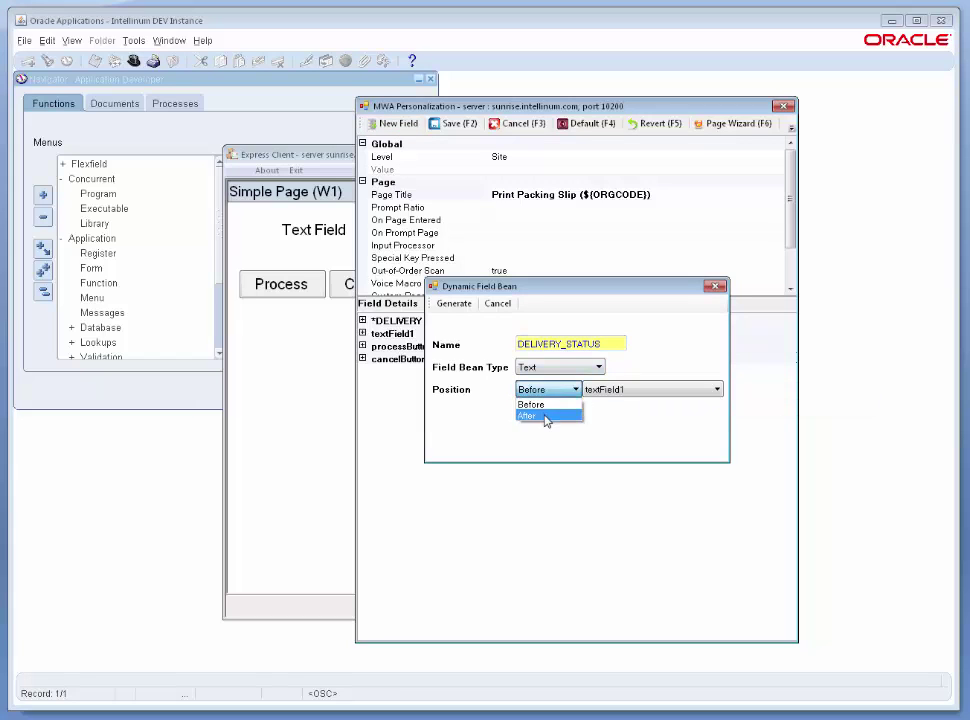
{"action": "left_click", "coordinate": [546, 416]}
{"action": "left_click", "coordinate": [454, 304]}
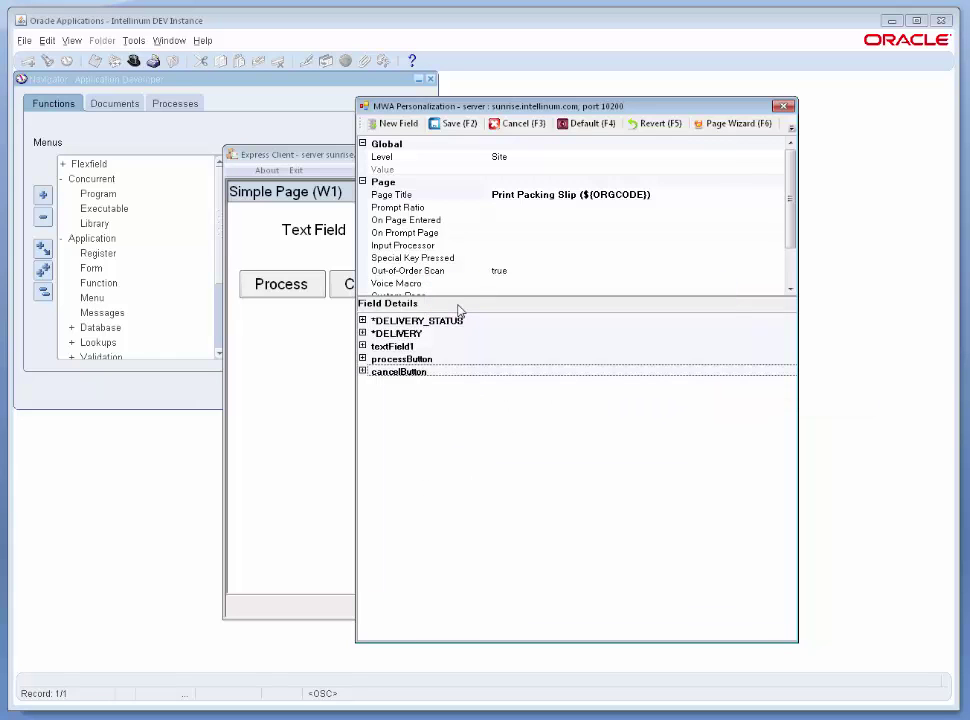
Save the personalization, reopen Print Packing Slip, and reopen personalization.
{"action": "left_click", "coordinate": [447, 123]}
{"action": "double_click", "coordinate": [376, 252]}
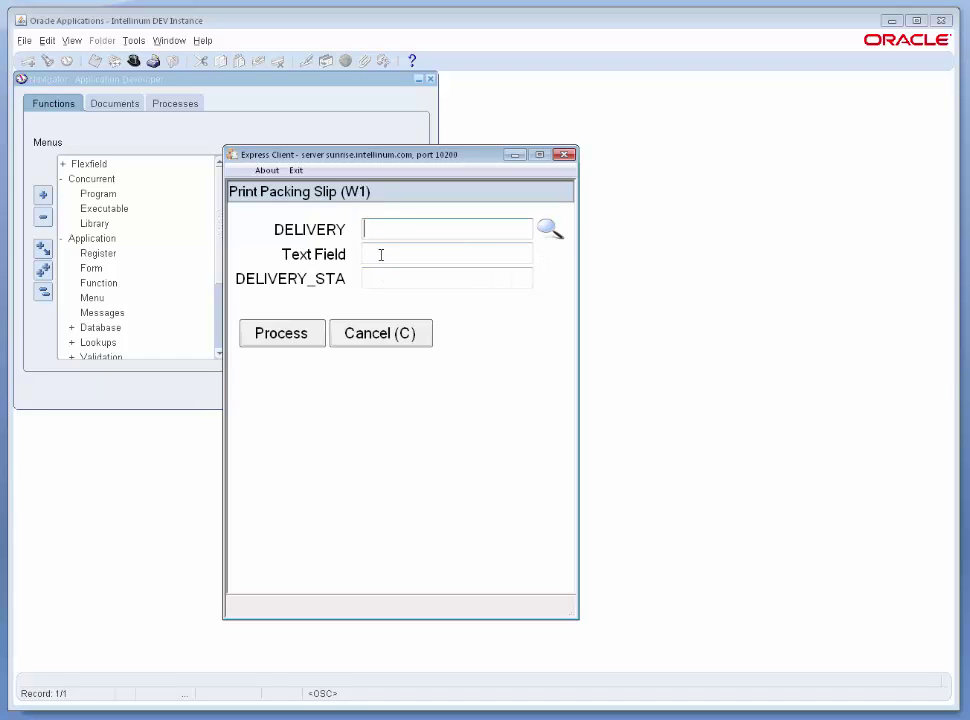
{"action": "double_click", "coordinate": [347, 293]}
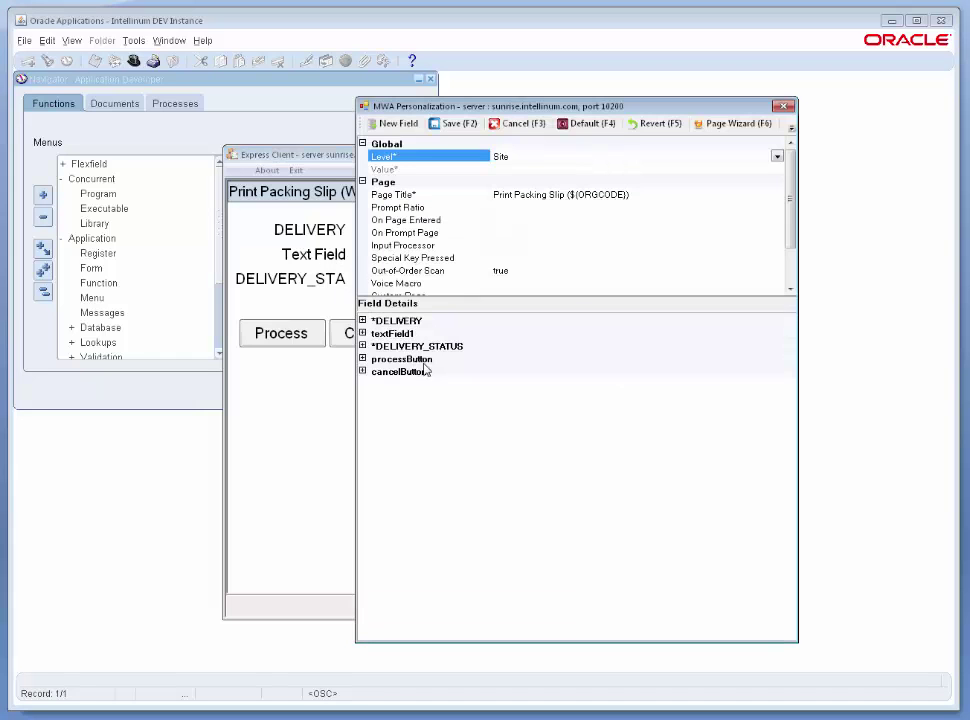
Change the DELIVERY field's prompt to 'Delivery' and set Required to true.
{"action": "left_click", "coordinate": [363, 321]}
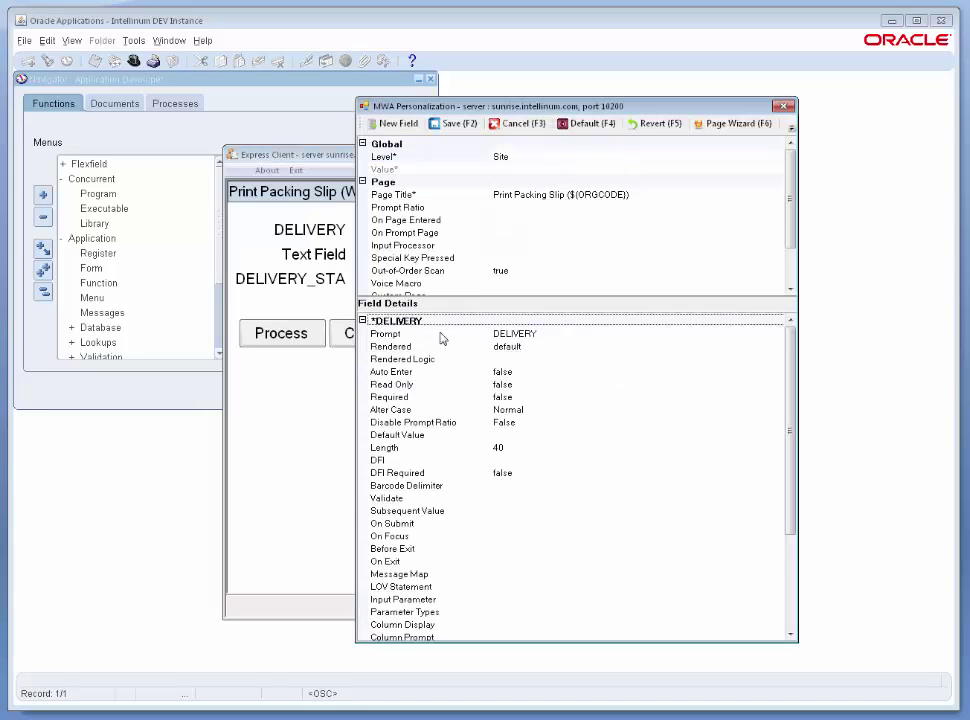
{"action": "left_click", "coordinate": [548, 334]}
{"action": "double_click", "coordinate": [548, 334]}
{"action": "type", "text": "Del"}
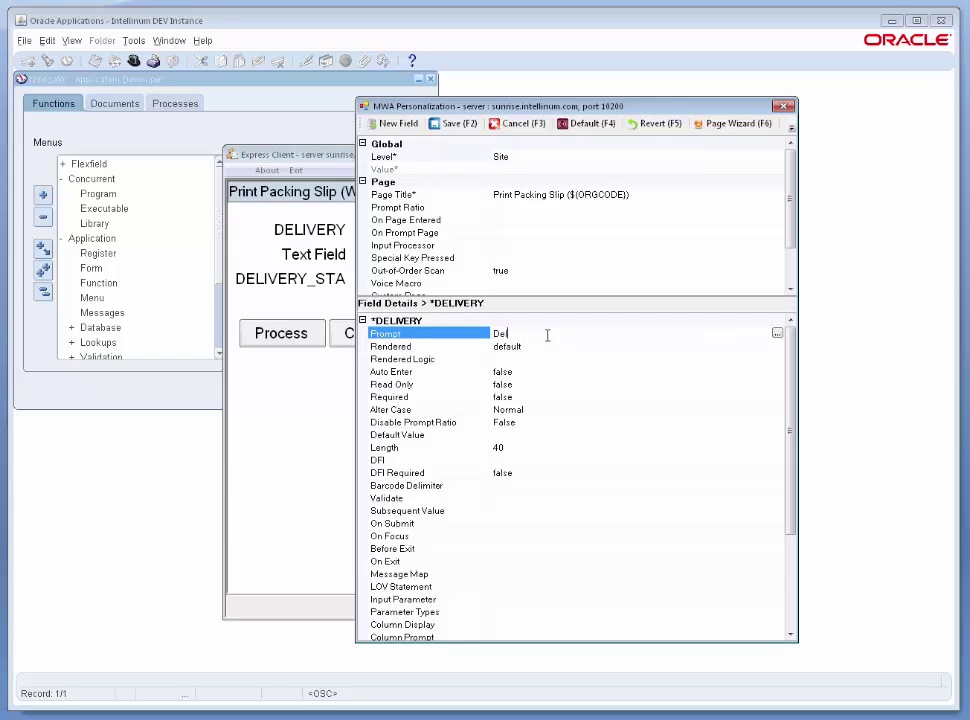
{"action": "type", "text": "ivery"}
{"action": "key", "text": "Return"}
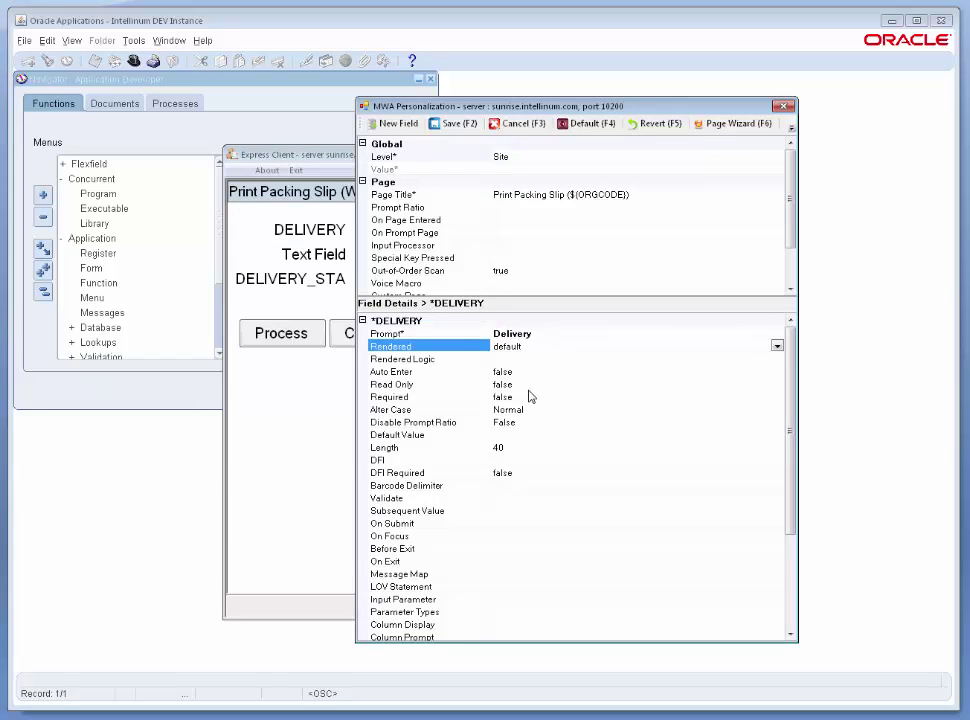
{"action": "double_click", "coordinate": [526, 397]}
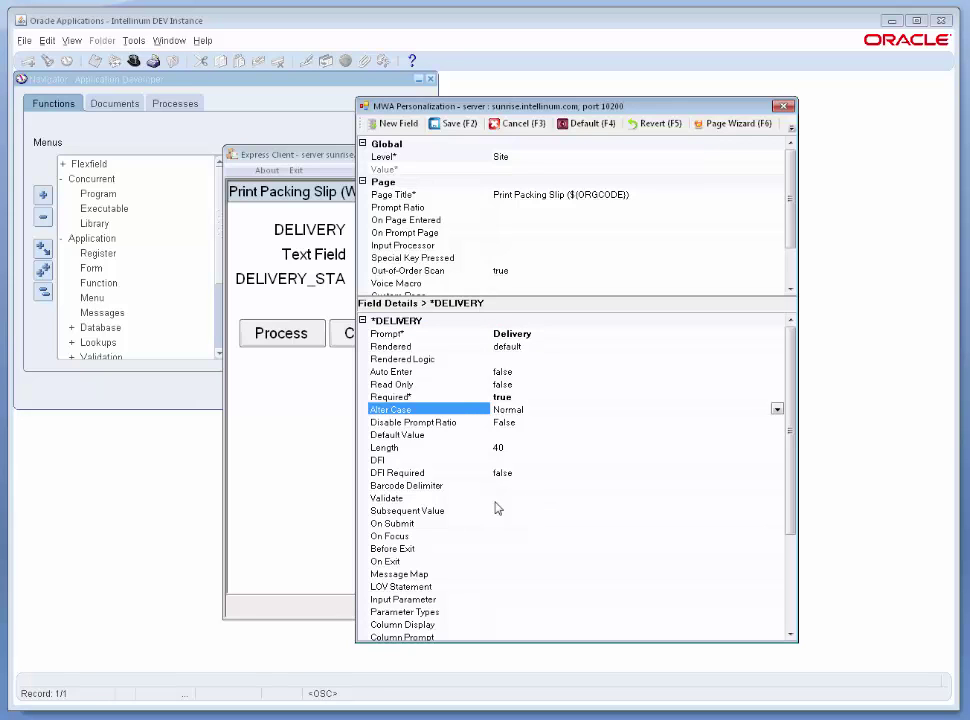
Scroll down and select the DELIVERY field's LOV Statement property.
{"action": "scroll", "coordinate": [734, 452], "scroll_direction": "down", "scroll_amount": 3}
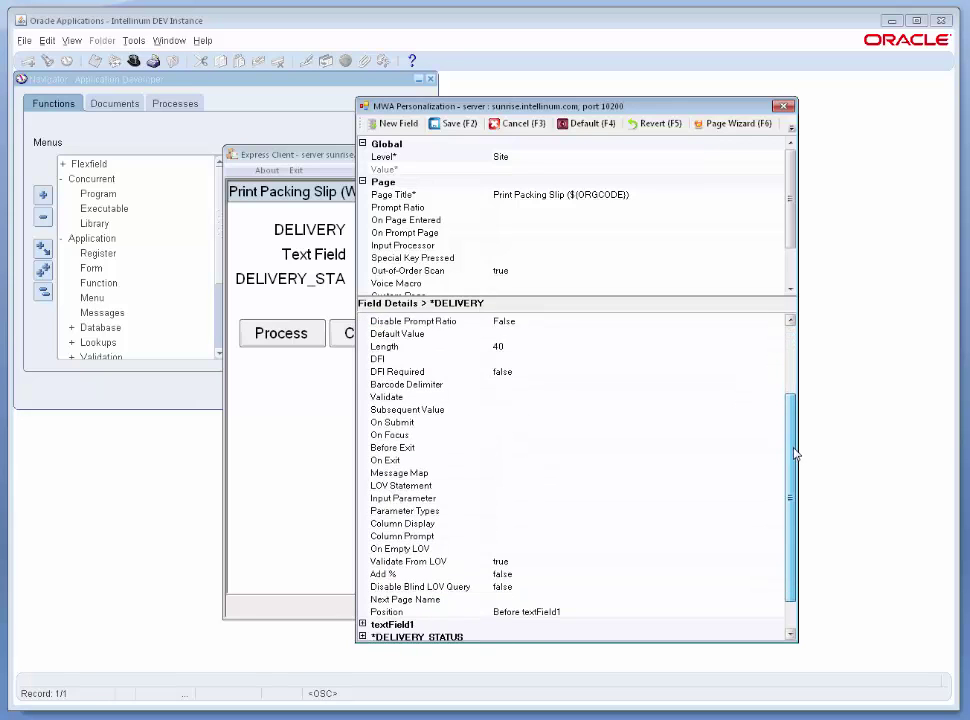
{"action": "left_click", "coordinate": [545, 486]}
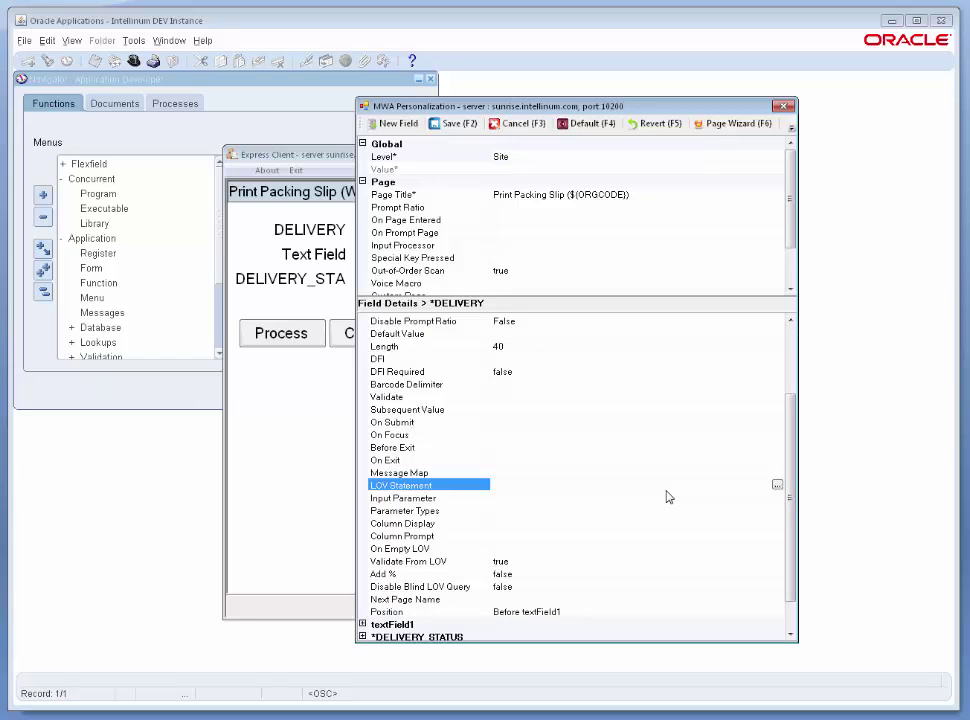
{"action": "left_click", "coordinate": [777, 485]}
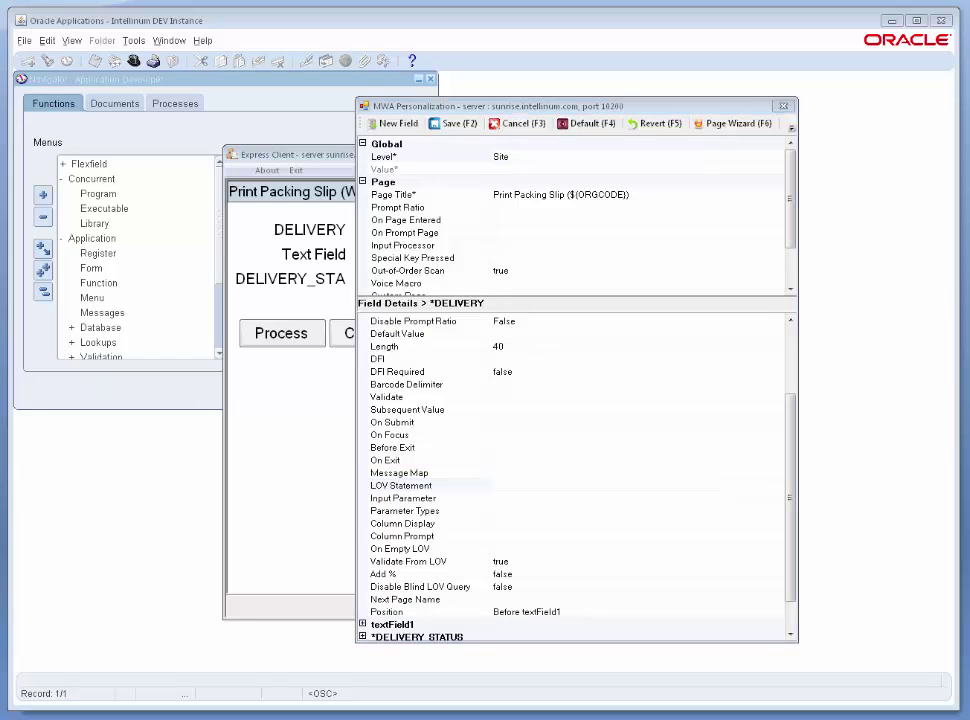
{"action": "left_click", "coordinate": [775, 486]}
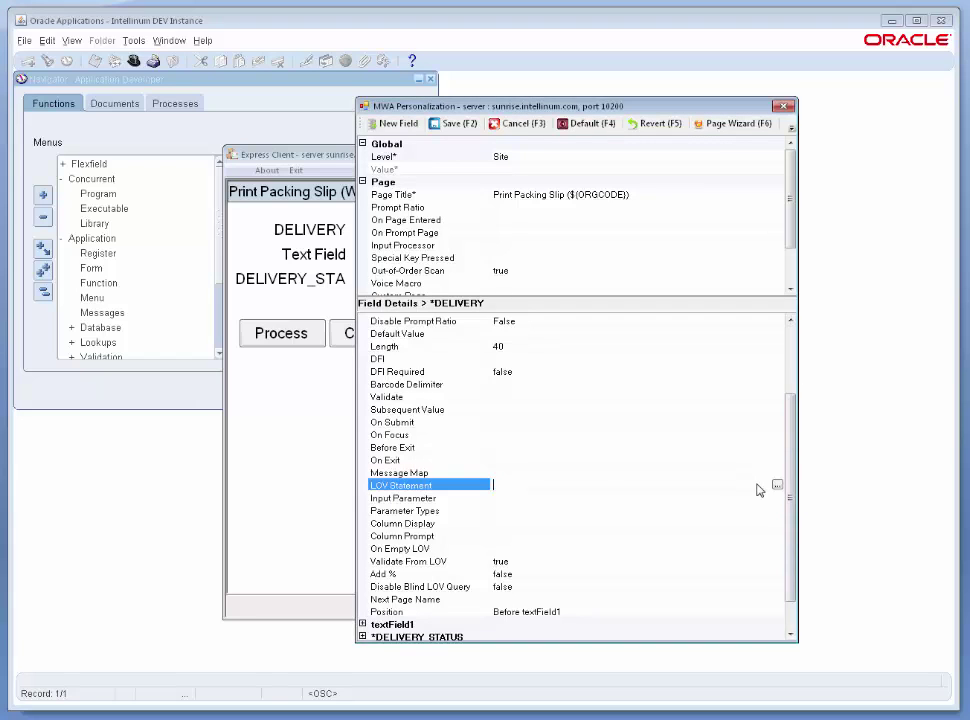
Paste the wsh_new_deliveries delivery_id SQL into the LOV Statement editor and accept it.
{"action": "left_click", "coordinate": [777, 486]}
{"action": "type", "text": "select delivery_id from   wsh_new_deliveries where  organization_id = :1 and    delivery_id like :2"}
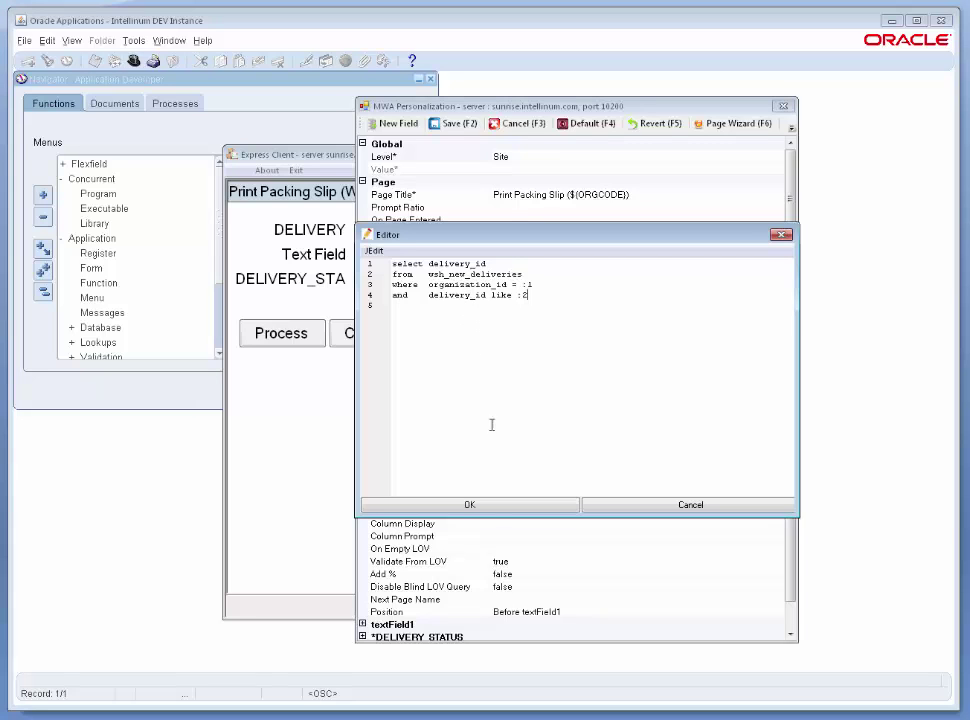
{"action": "left_click", "coordinate": [491, 507]}
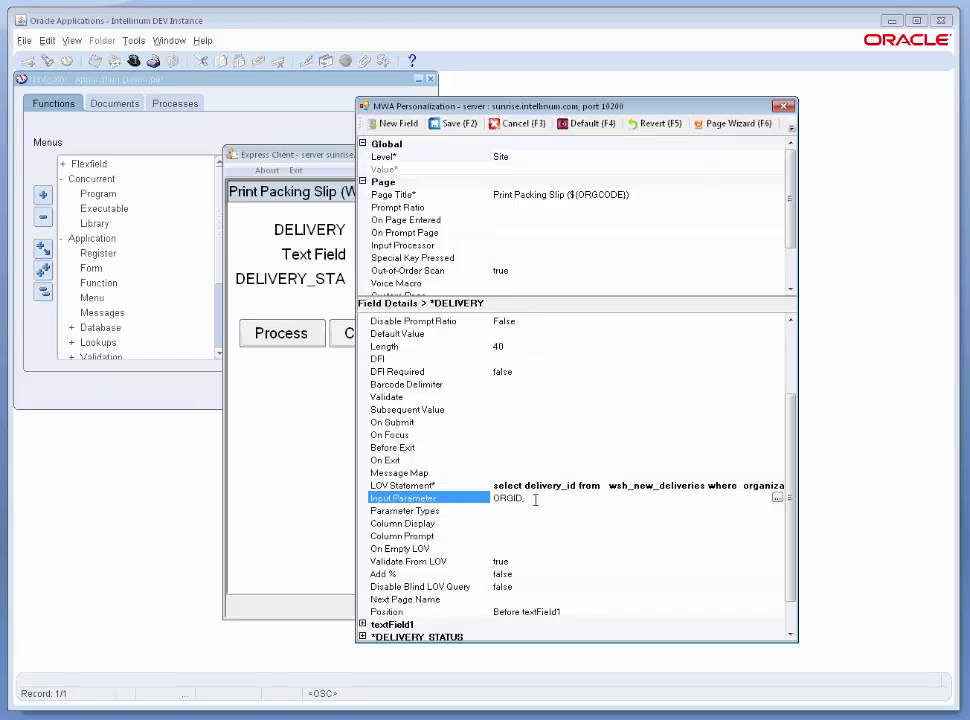
Set DELIVERY's Input Parameter to ORGID, xxint.oracle.apps.mwa.pages.SimplePage.DELIVERY, then start its Parameter Types.
{"action": "key", "text": "alt+Tab"}
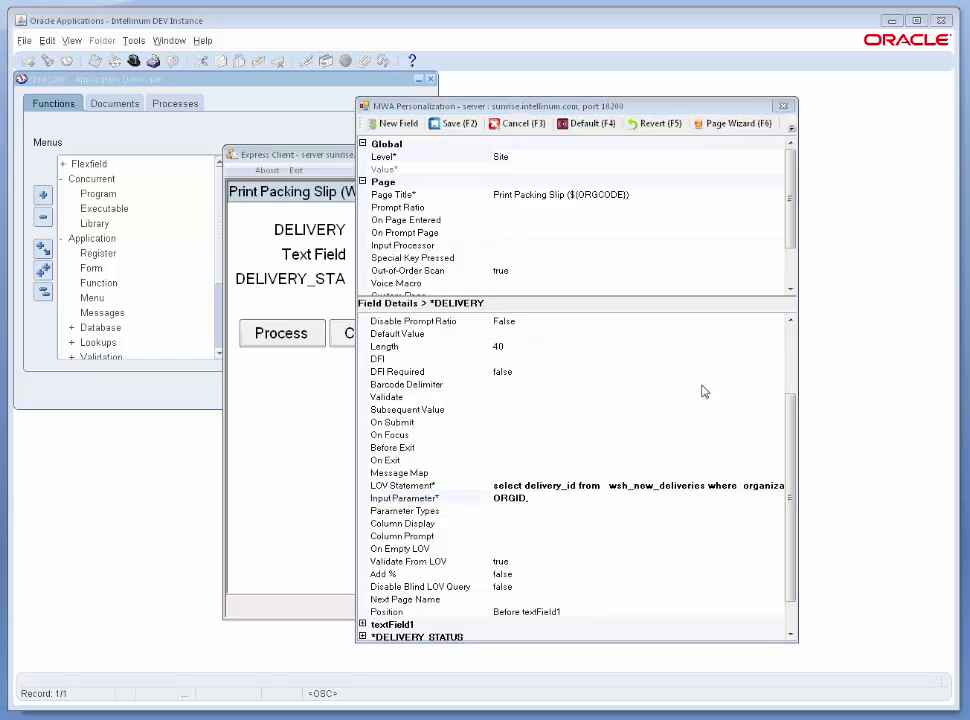
{"action": "left_click", "coordinate": [576, 504]}
{"action": "type", "text": "xxint.oracle.apps.mwa.pages.SimplePage.DELIVERY"}
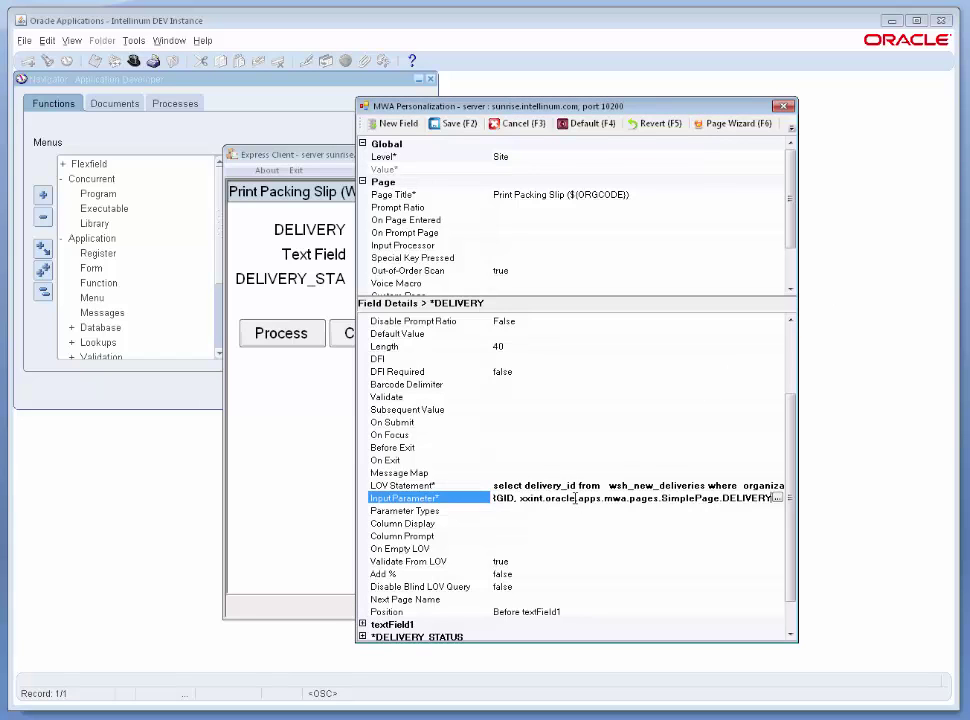
{"action": "key", "text": "Return"}
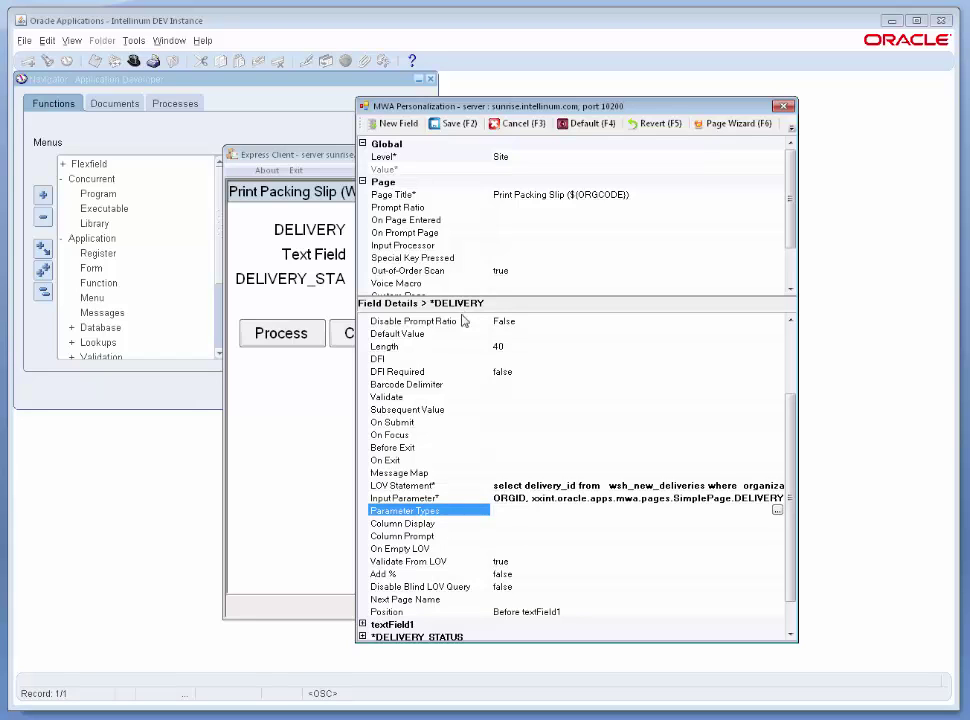
{"action": "left_click", "coordinate": [533, 499]}
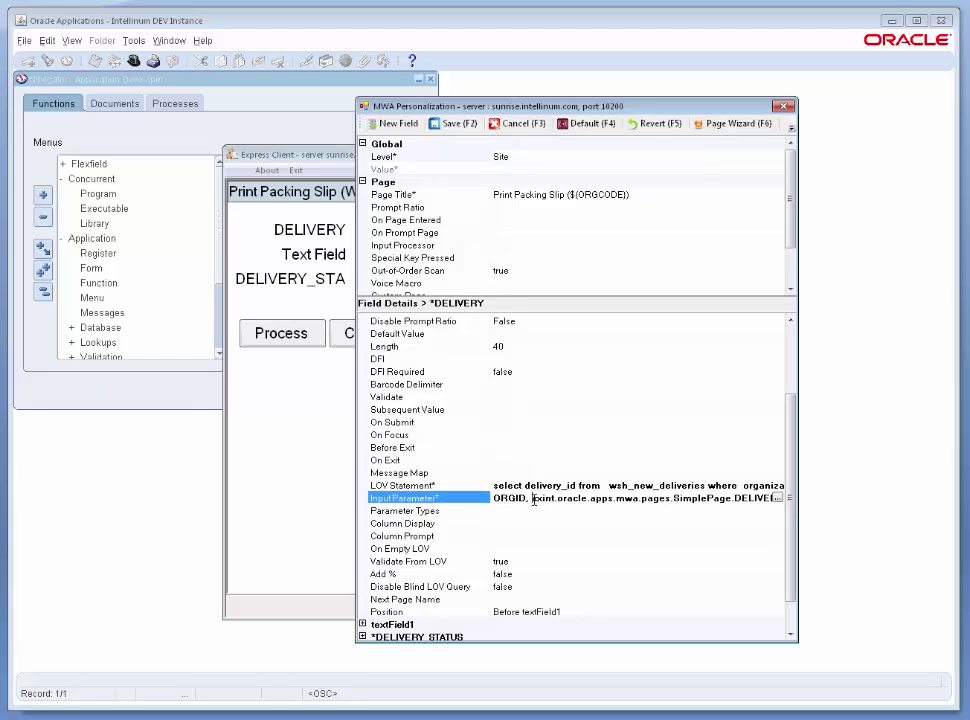
{"action": "left_click_drag", "start_coordinate": [532, 498], "coordinate": [733, 498]}
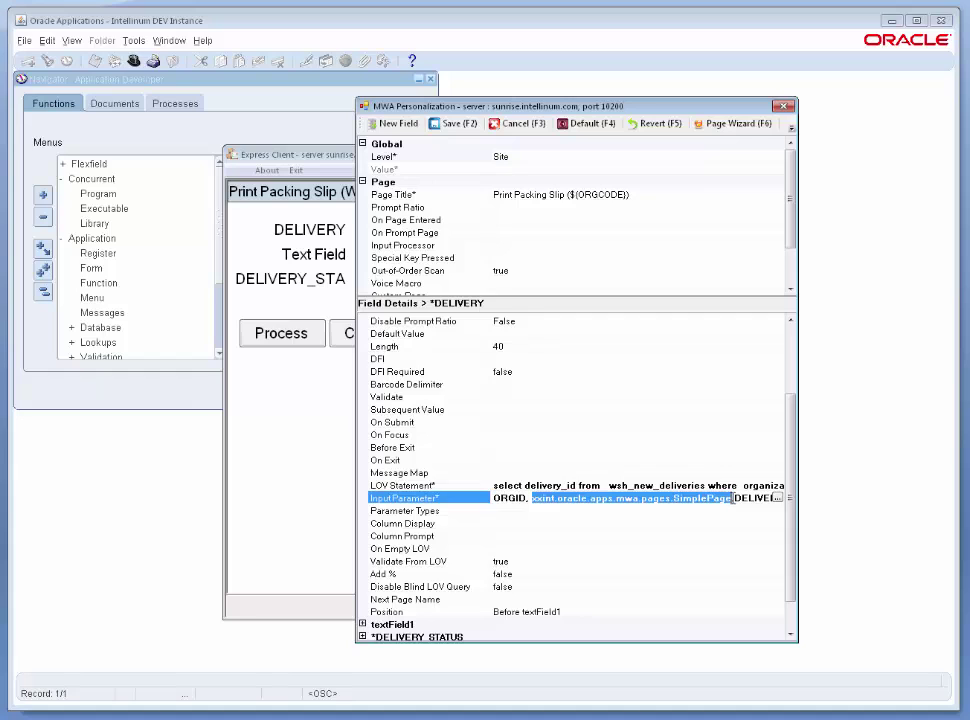
{"action": "key", "text": "End"}
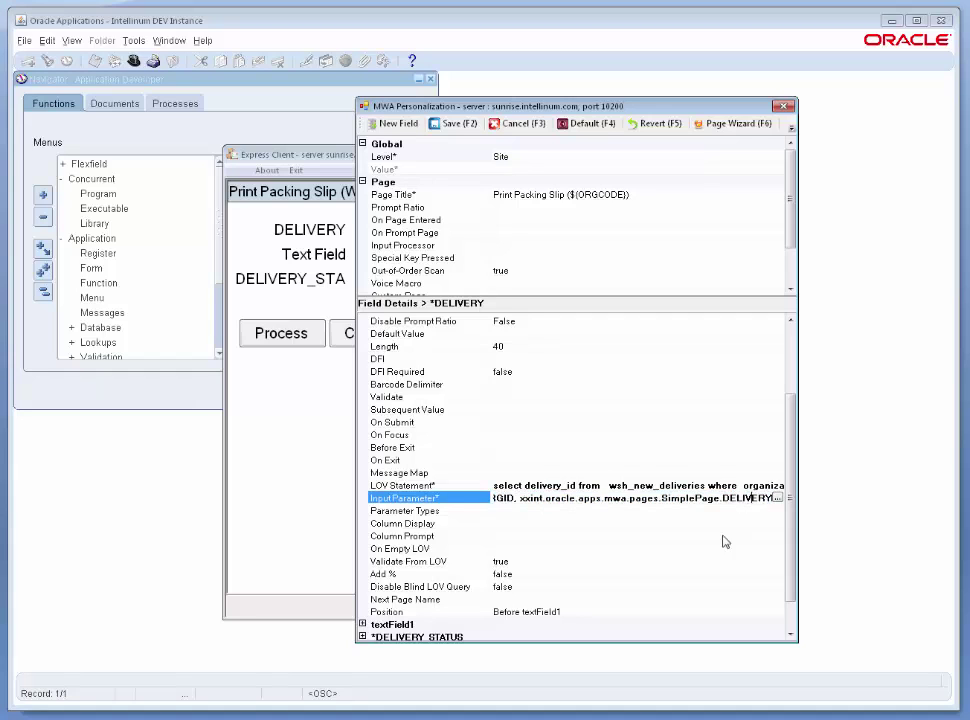
{"action": "left_click", "coordinate": [520, 511]}
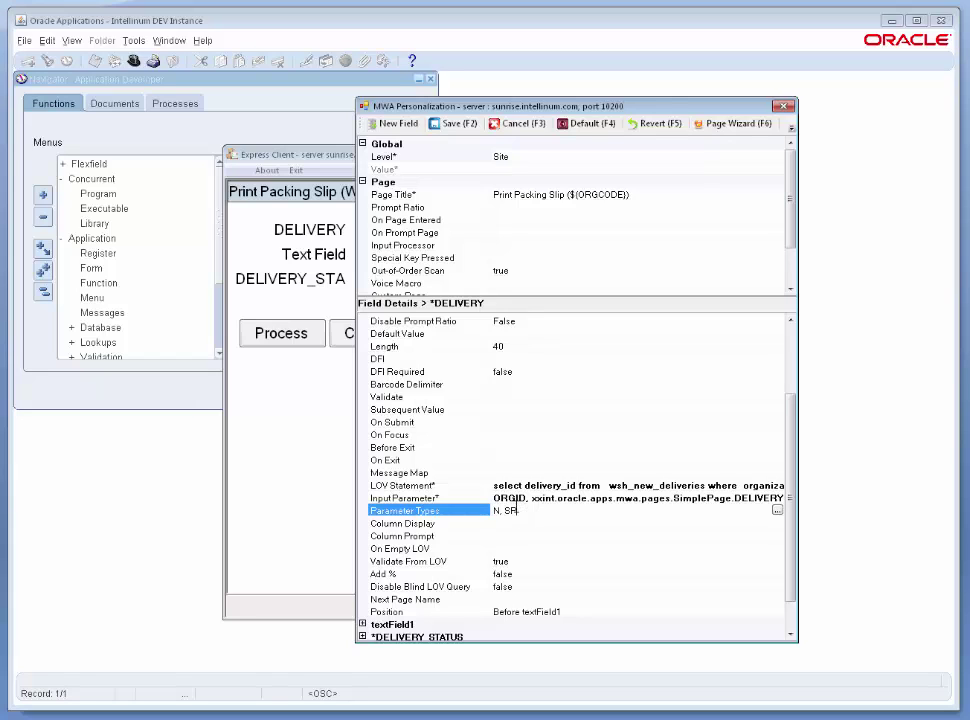
Set Column Display to true and Column Prompt to Delivery.
{"action": "left_click", "coordinate": [513, 522]}
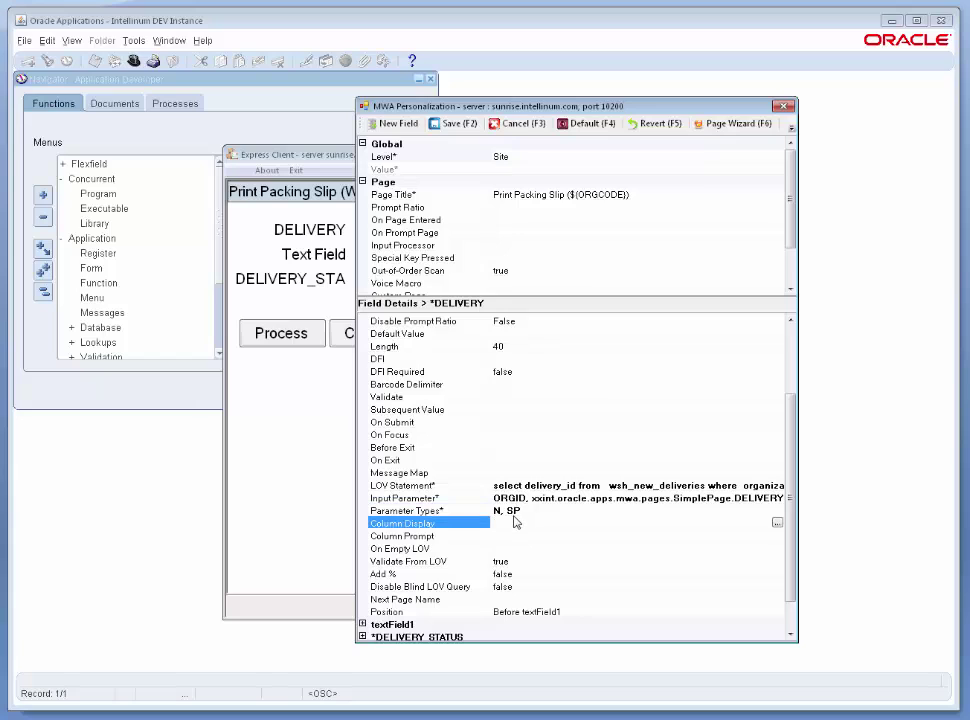
{"action": "type", "text": "true"}
{"action": "left_click", "coordinate": [509, 539]}
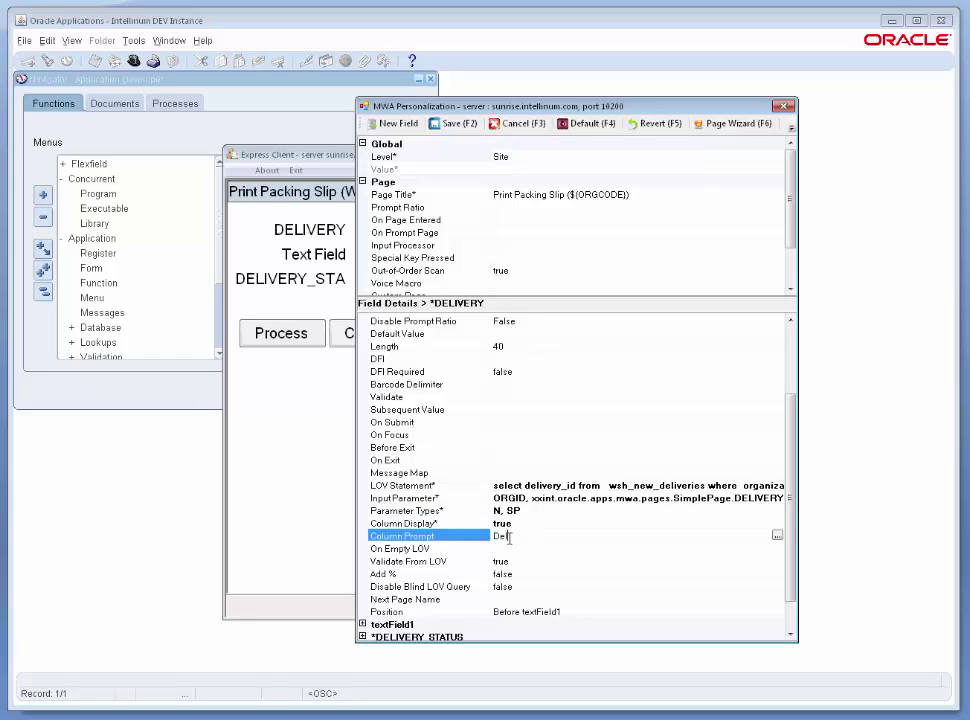
{"action": "type", "text": "Delivery"}
{"action": "key", "text": "Return"}
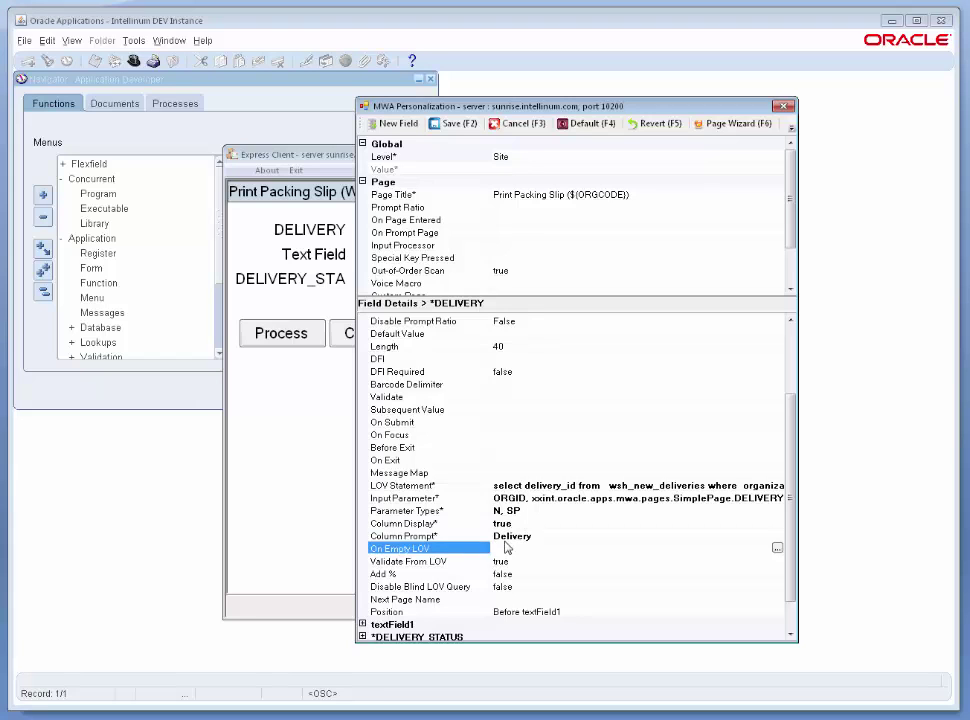
Set Disable Blind LOV Query to true.
{"action": "scroll", "coordinate": [797, 460], "scroll_direction": "down", "scroll_amount": 1}
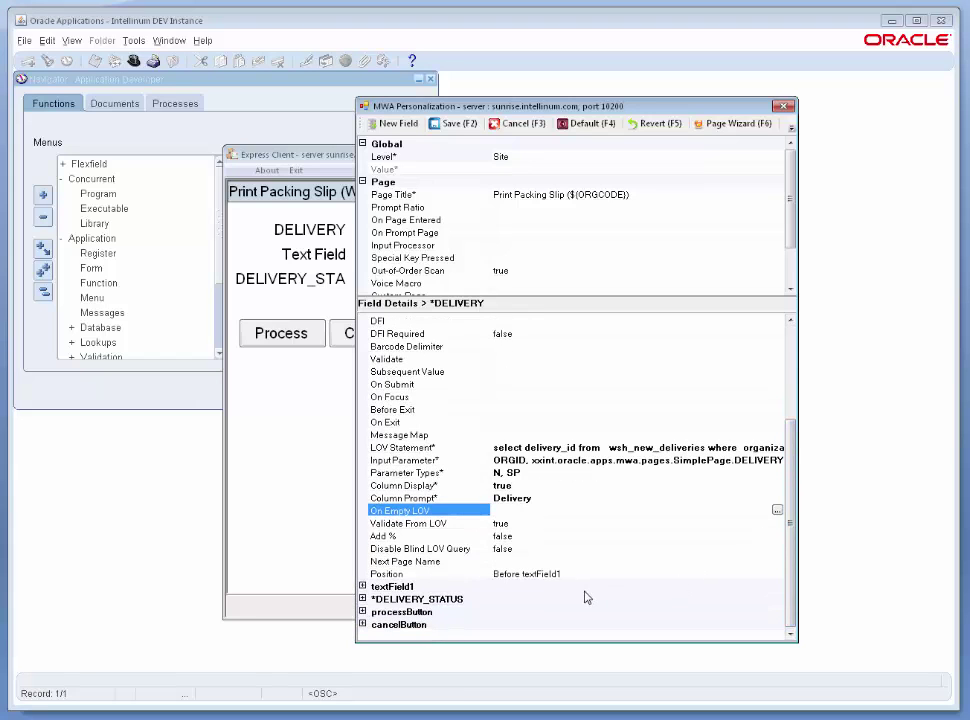
{"action": "left_click", "coordinate": [525, 549]}
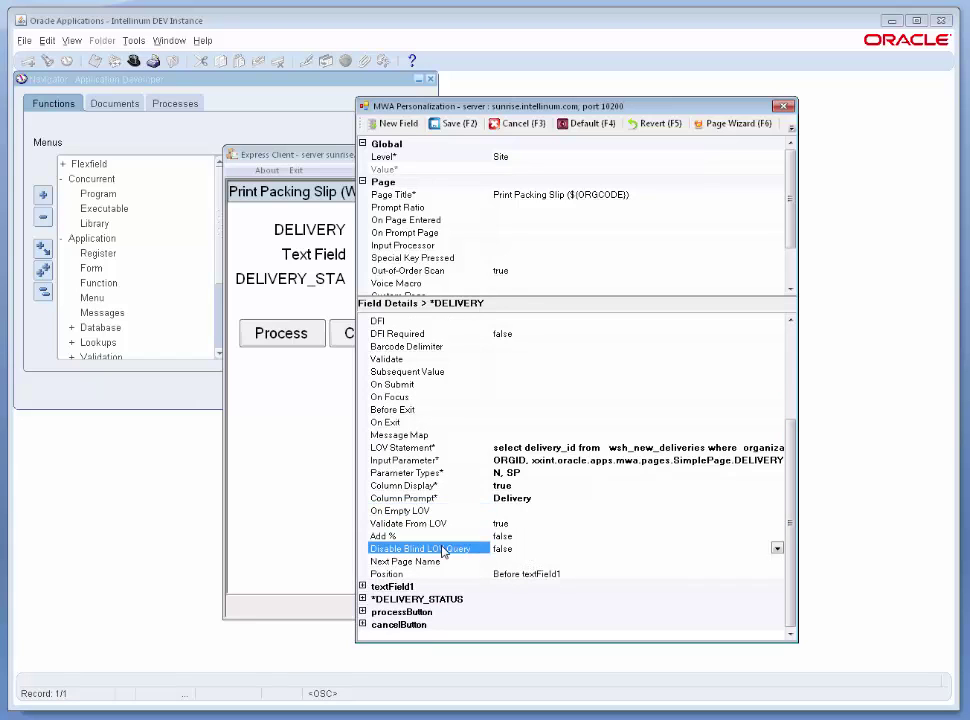
{"action": "left_click", "coordinate": [776, 549]}
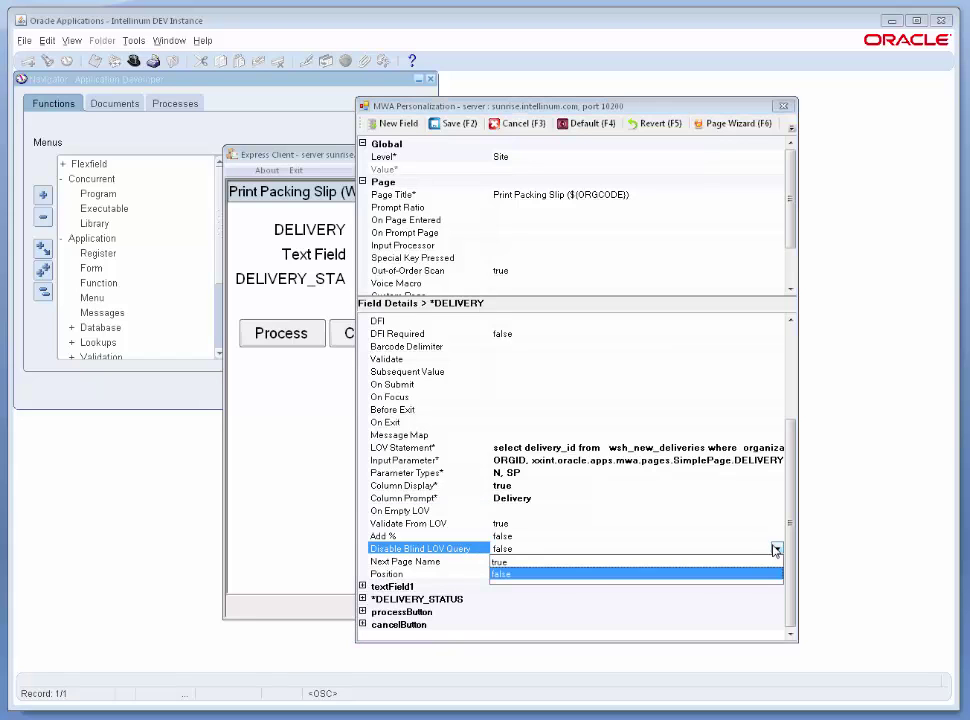
{"action": "left_click", "coordinate": [574, 564]}
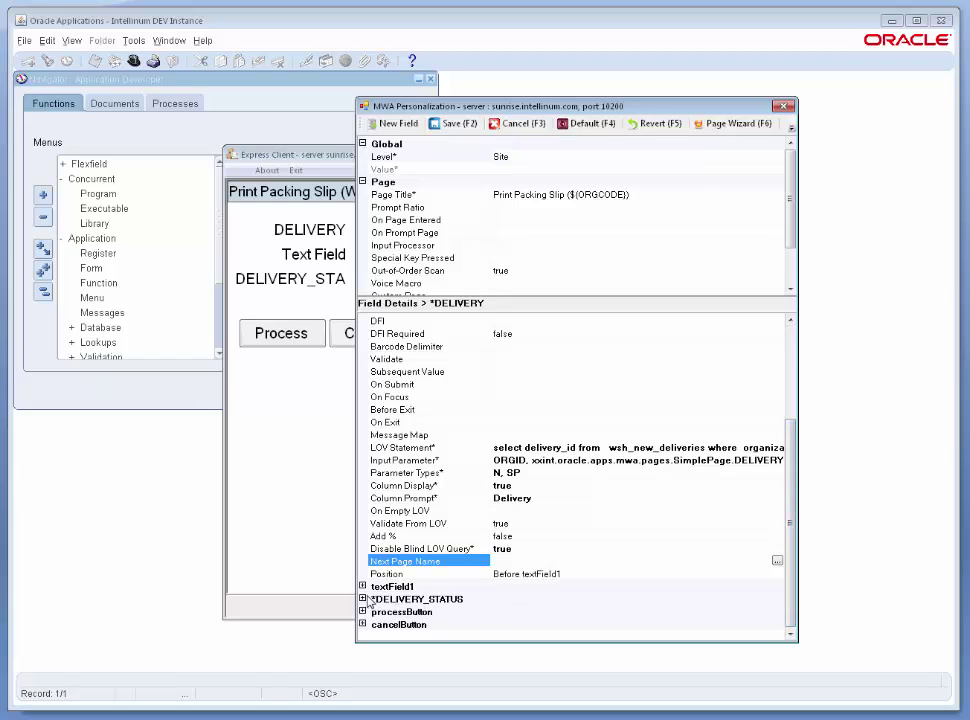
Expand textField1 and select its Rendered property.
{"action": "left_click", "coordinate": [362, 586]}
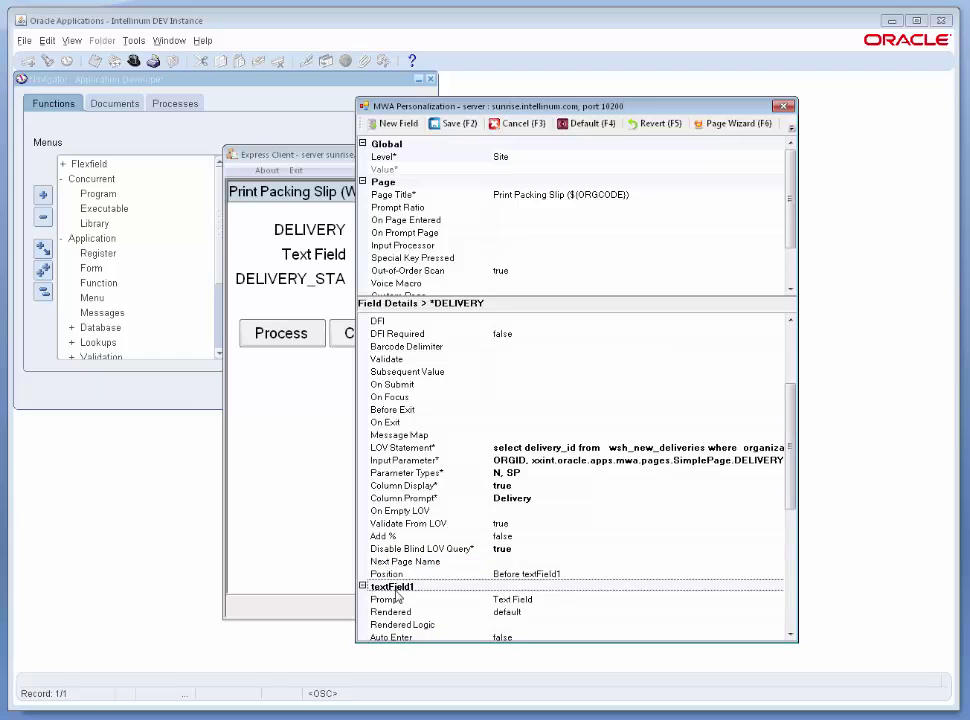
{"action": "scroll", "coordinate": [570, 415], "scroll_direction": "down", "scroll_amount": 6}
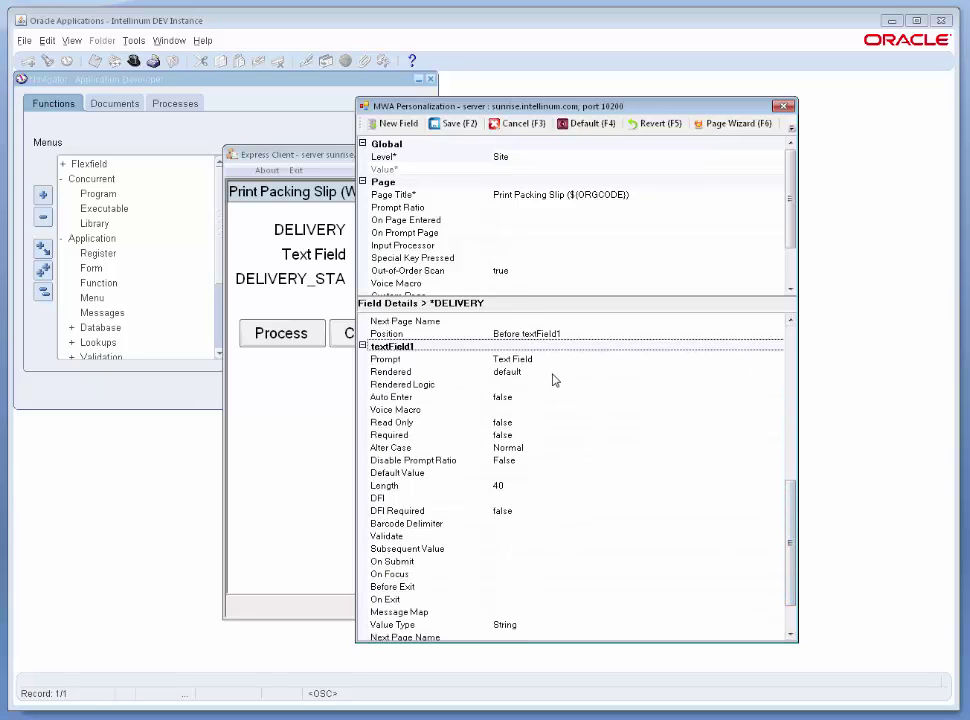
{"action": "left_click", "coordinate": [552, 371]}
Set textField1's Rendered to false and collapse its properties.
{"action": "left_click", "coordinate": [590, 371]}
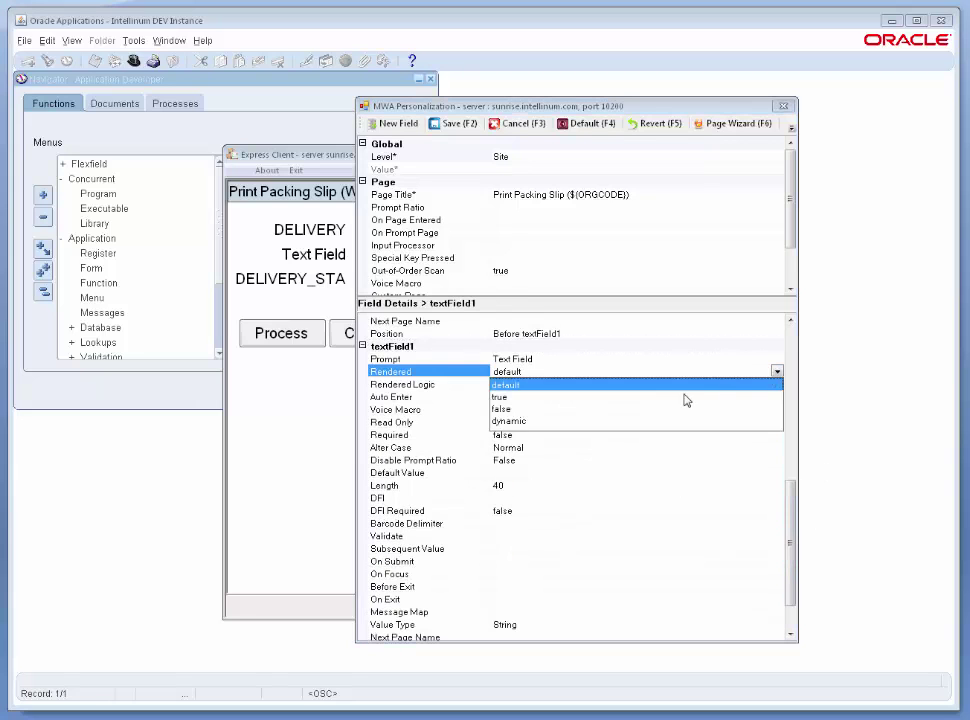
{"action": "left_click", "coordinate": [613, 409]}
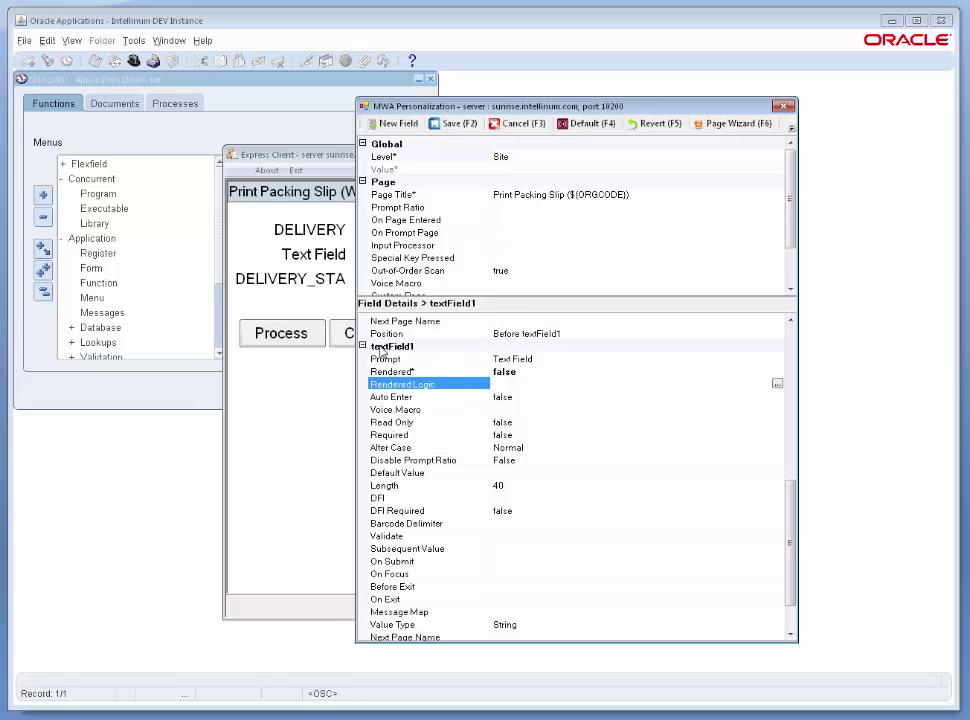
{"action": "left_click", "coordinate": [363, 347]}
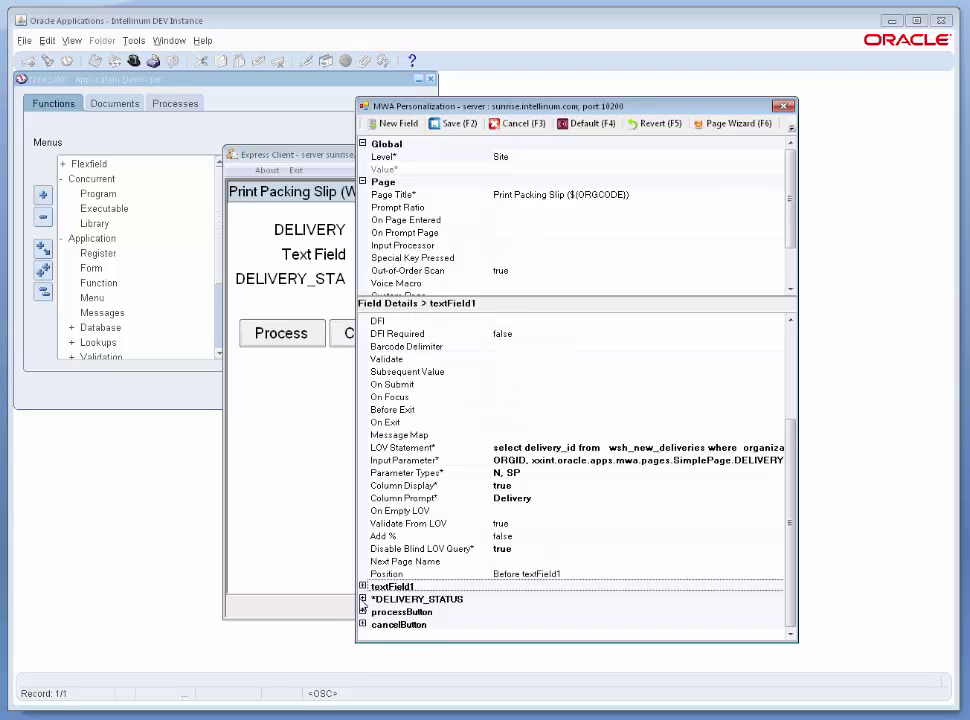
Change the DELIVERY_STATUS field's prompt to Status.
{"action": "left_click", "coordinate": [362, 599]}
{"action": "left_click_drag", "start_coordinate": [797, 485], "coordinate": [797, 572]}
{"action": "left_click", "coordinate": [640, 422]}
{"action": "double_click", "coordinate": [640, 422]}
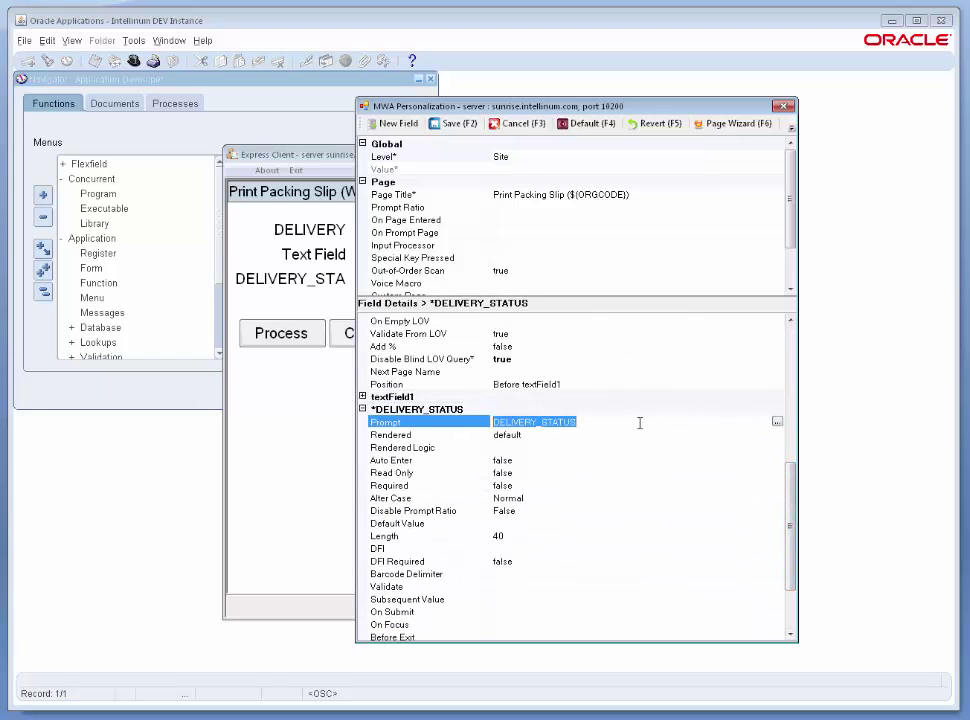
{"action": "type", "text": "Status"}
{"action": "key", "text": "Return"}
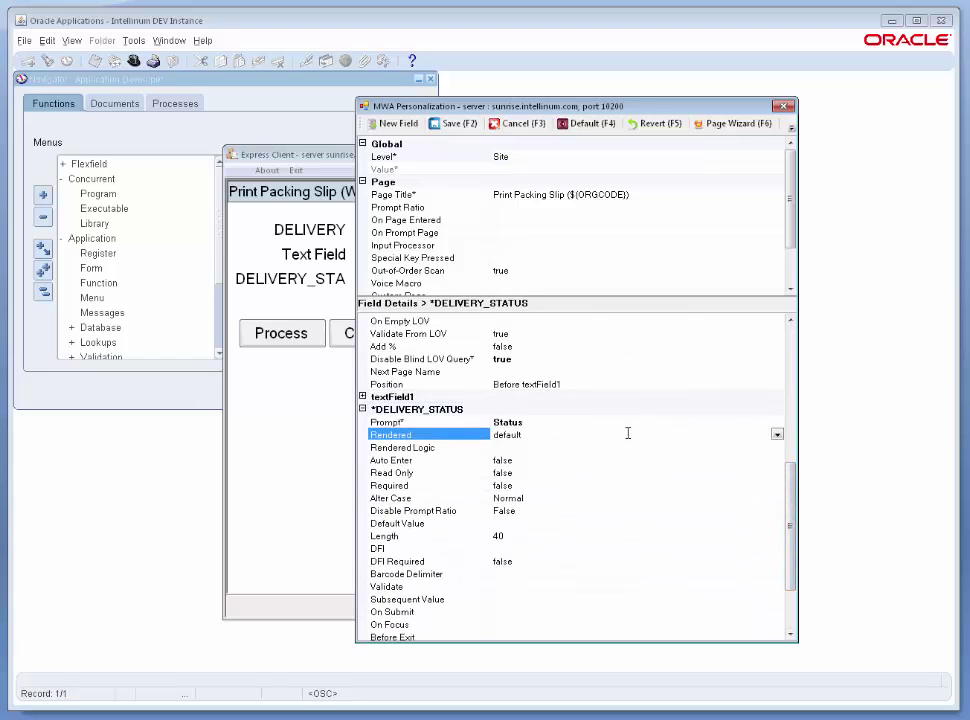
Make DELIVERY_STATUS Read Only true and save the personalization.
{"action": "left_click", "coordinate": [536, 474]}
{"action": "left_click", "coordinate": [776, 473]}
{"action": "left_click", "coordinate": [767, 488]}
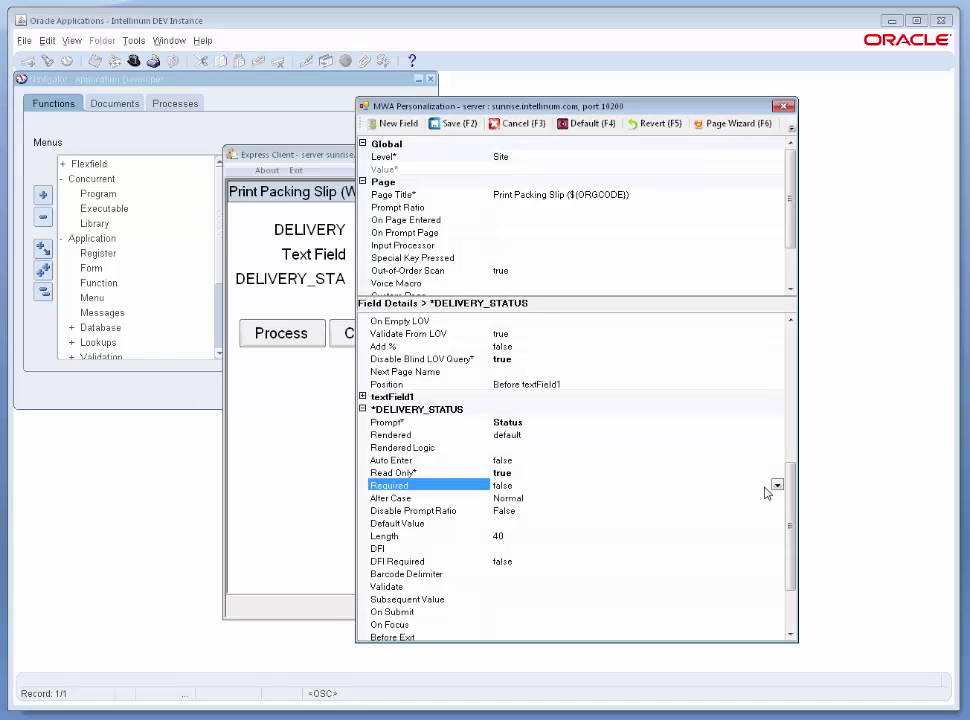
{"action": "left_click", "coordinate": [792, 457]}
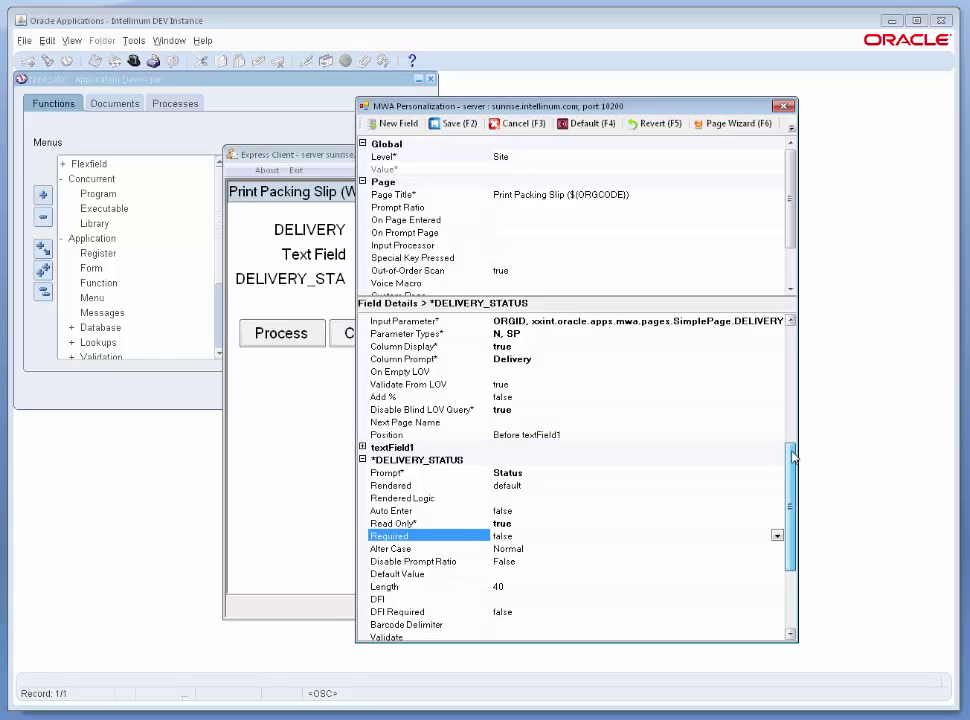
{"action": "scroll", "coordinate": [792, 457], "scroll_direction": "down", "scroll_amount": 4}
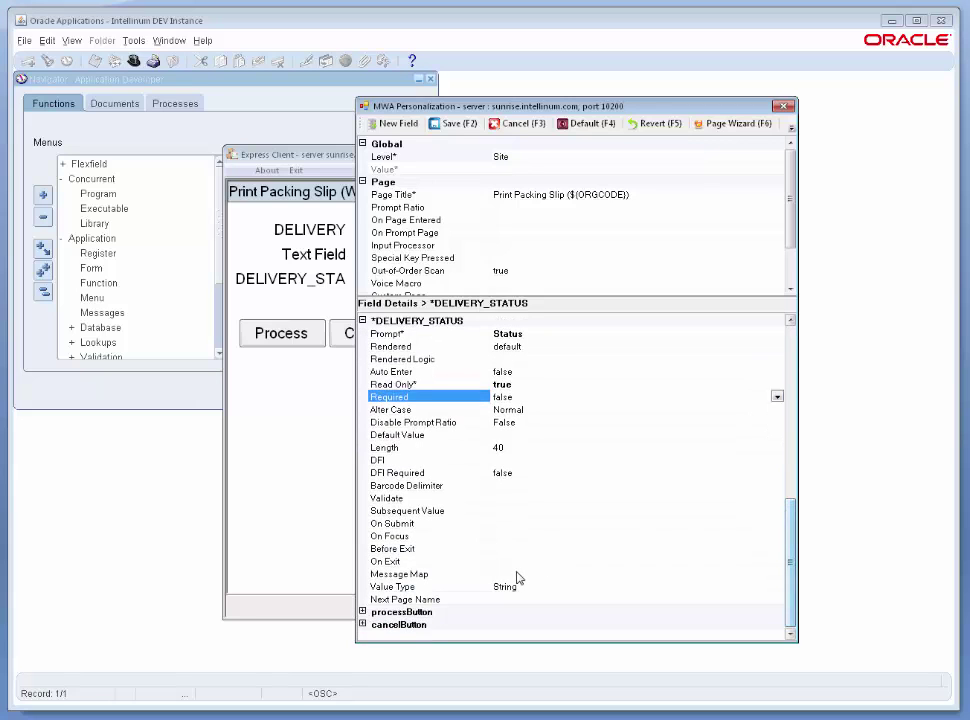
{"action": "left_click", "coordinate": [448, 123]}
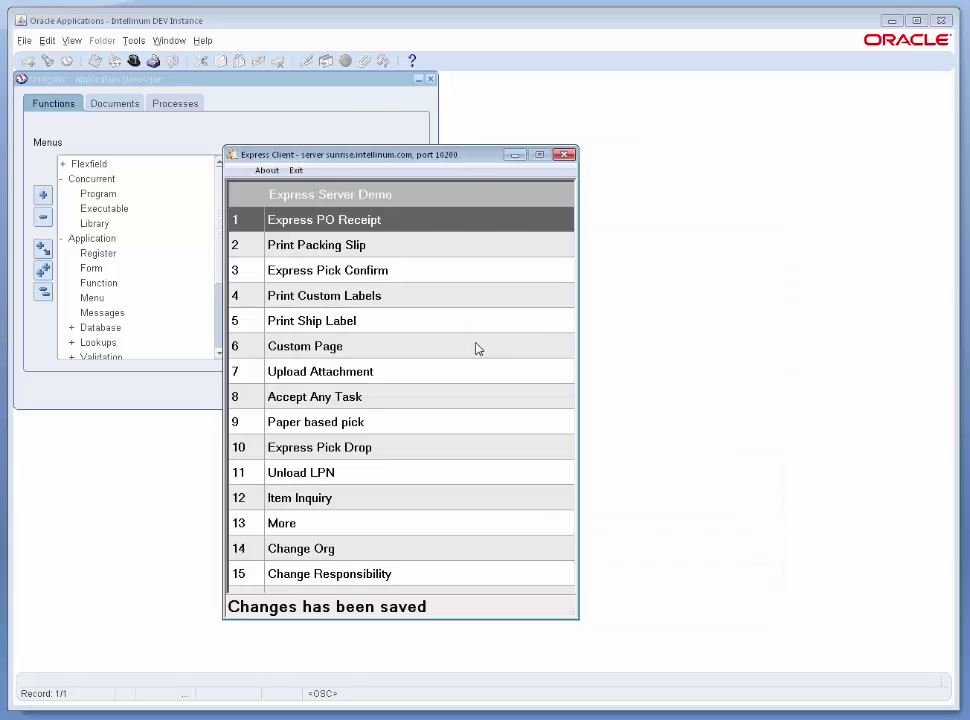
On Print Packing Slip, enter delivery 3777375 from the clipboard history.
{"action": "left_click", "coordinate": [330, 246]}
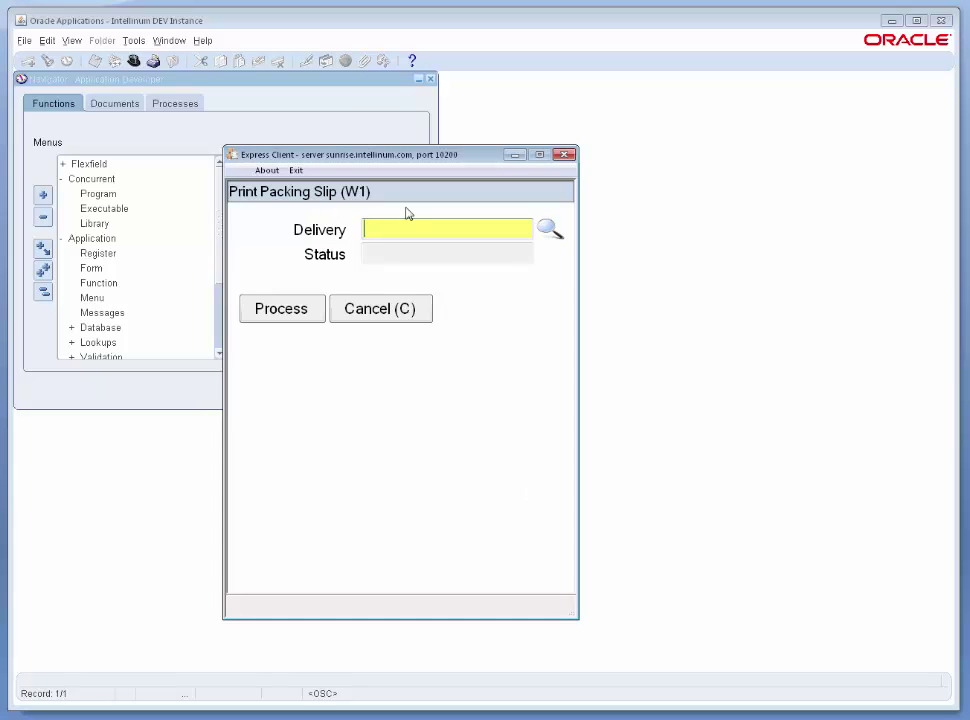
{"action": "left_click", "coordinate": [448, 221]}
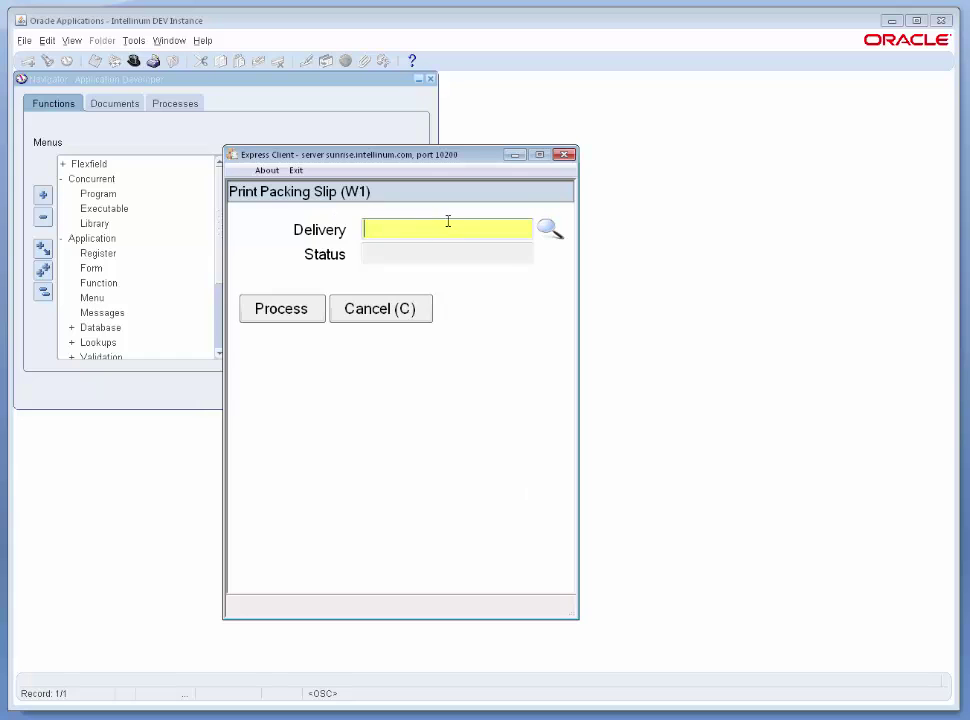
{"action": "left_click", "coordinate": [552, 231]}
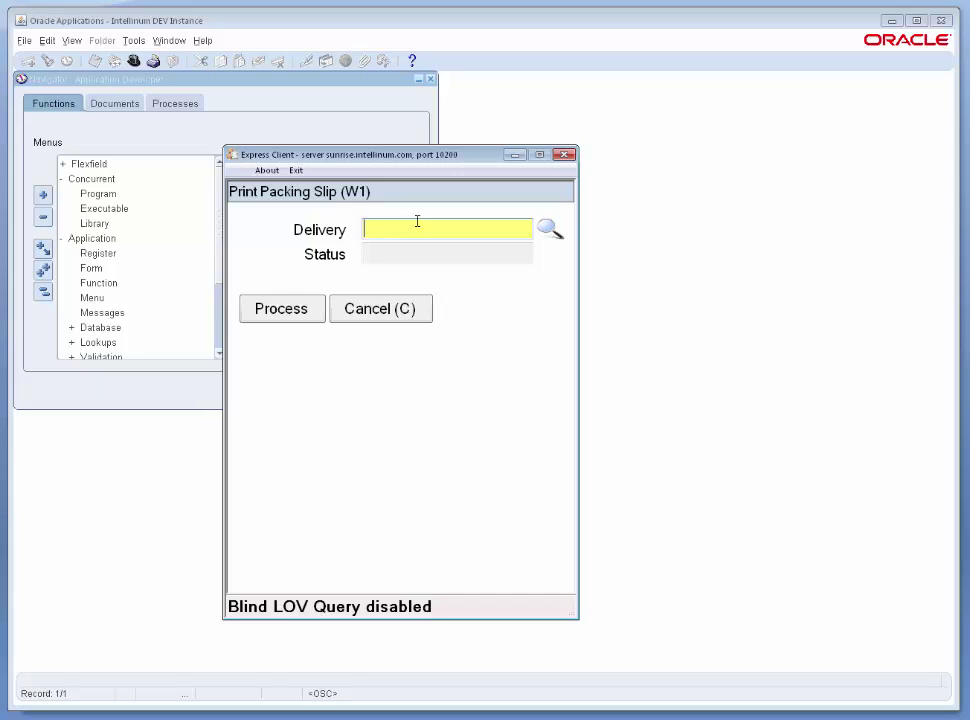
{"action": "key", "text": "ctrl+grave"}
{"action": "scroll", "coordinate": [465, 280], "scroll_direction": "down", "scroll_amount": 5}
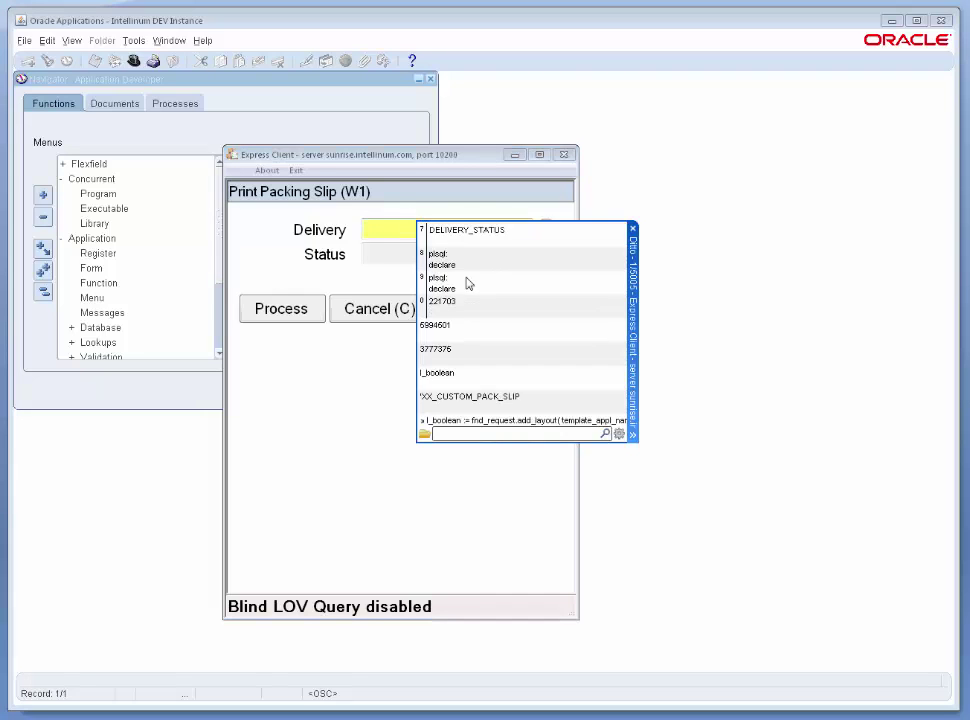
{"action": "double_click", "coordinate": [455, 352]}
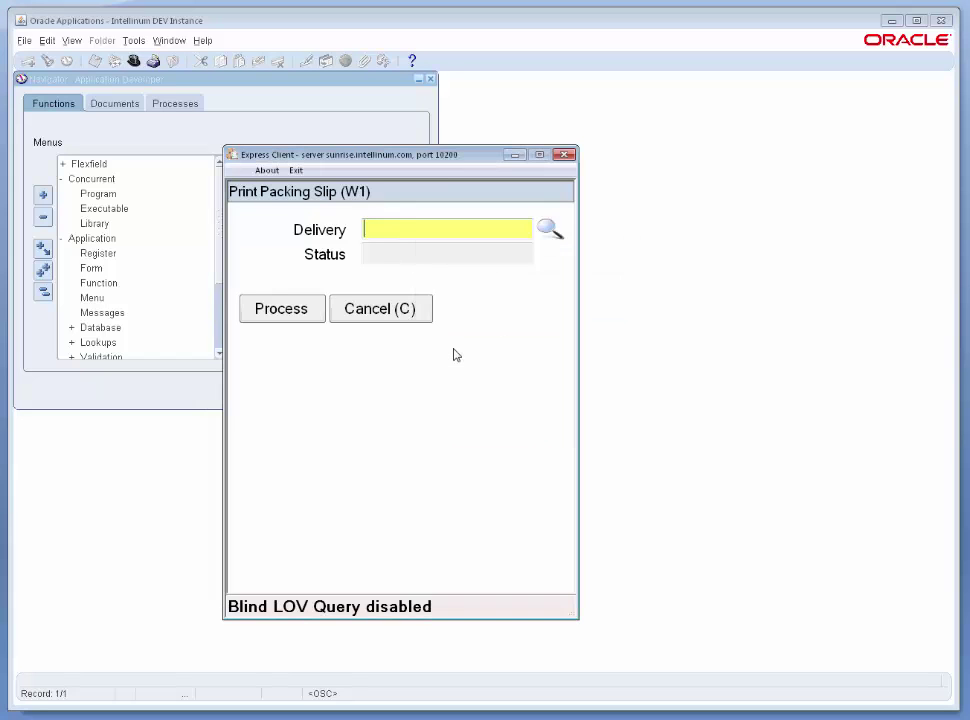
{"action": "key", "text": "Return"}
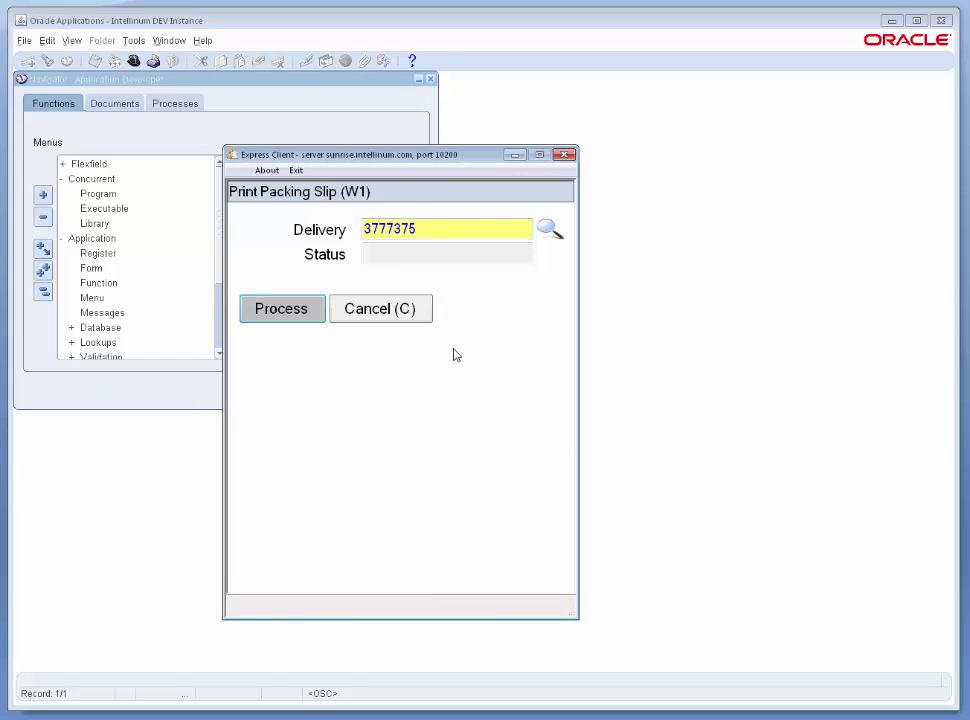
With Status still blank, reopen the page's MWA Personalization.
{"action": "left_click", "coordinate": [449, 226]}
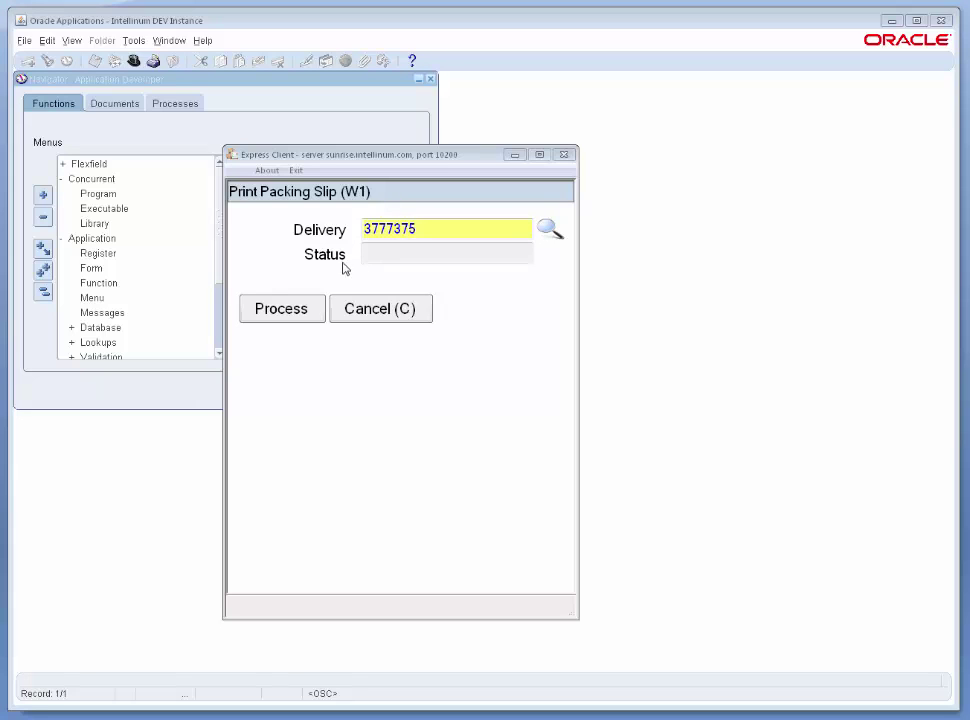
{"action": "left_click", "coordinate": [420, 229]}
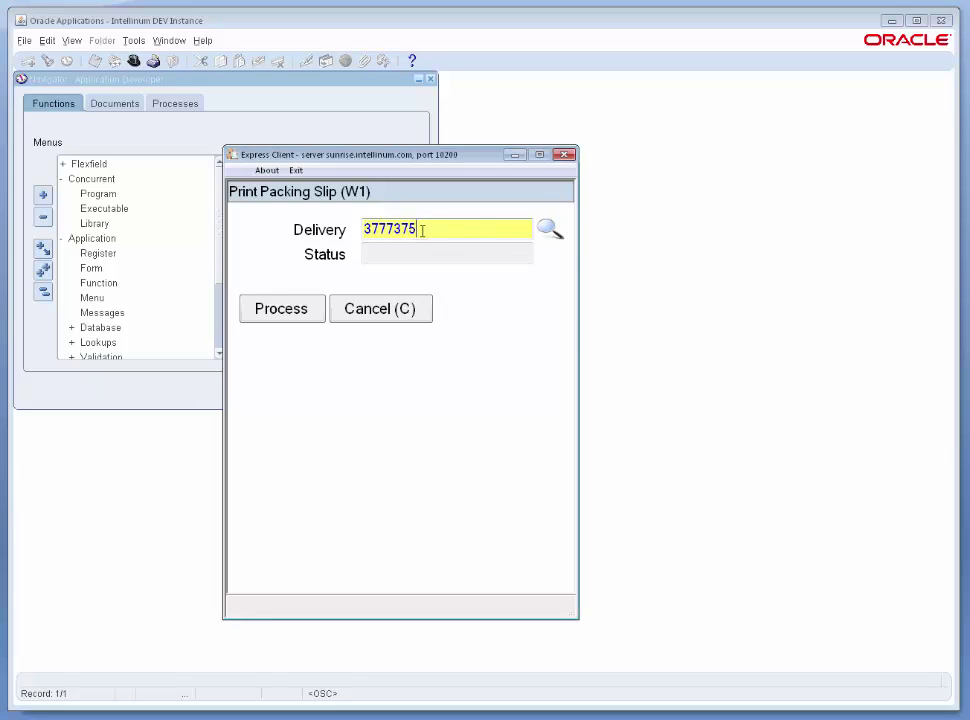
{"action": "key", "text": "ctrl+l"}
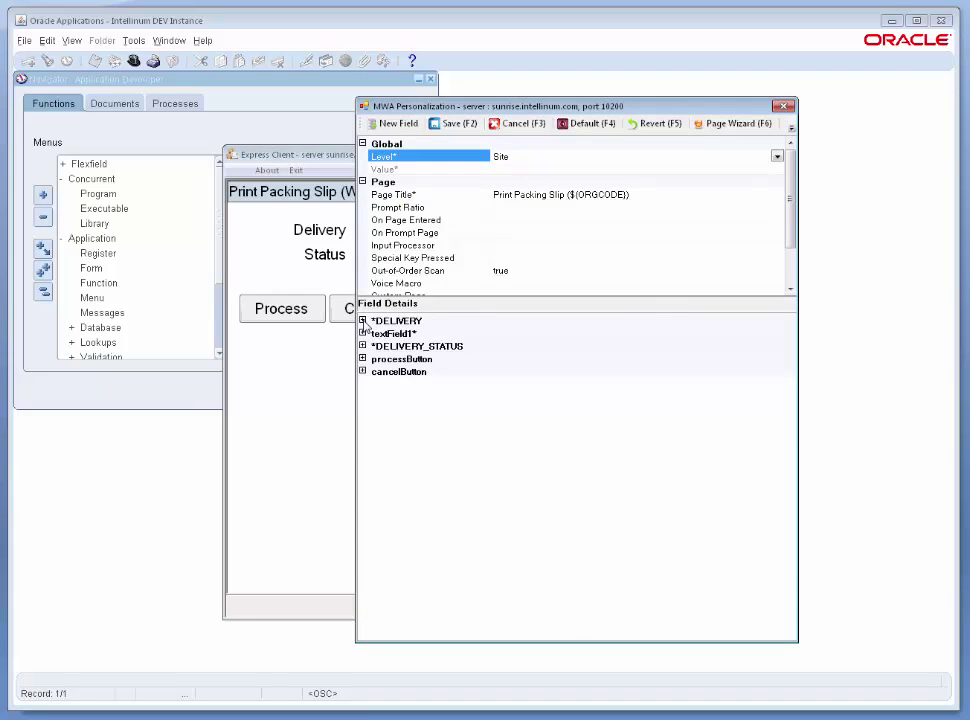
Paste the delivery status lookup query into DELIVERY's Subsequent Value editor.
{"action": "left_click", "coordinate": [363, 321]}
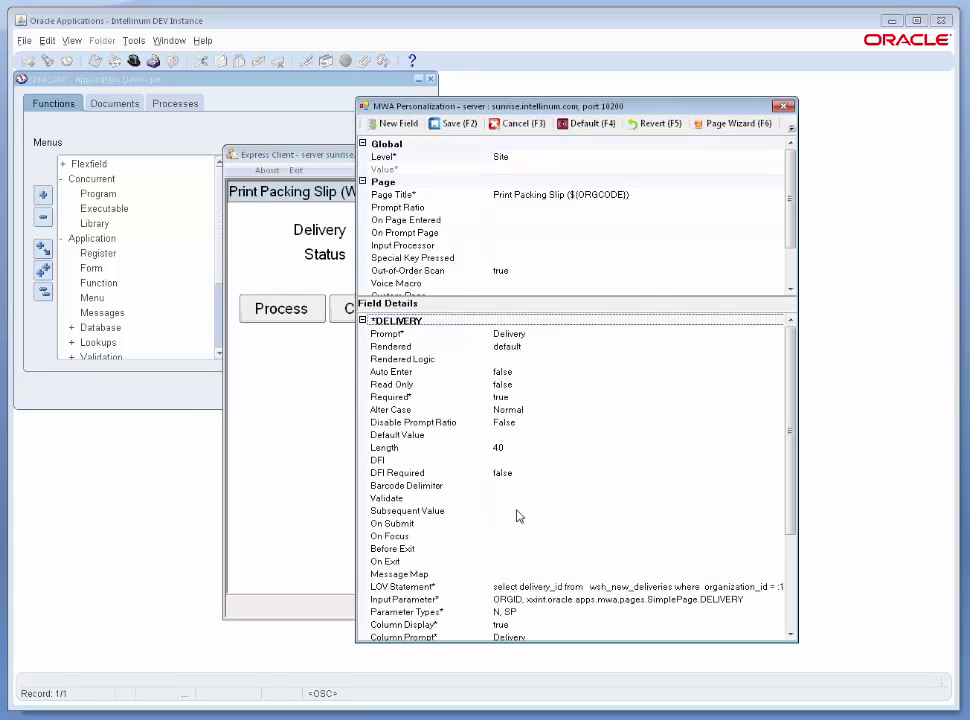
{"action": "left_click", "coordinate": [445, 513]}
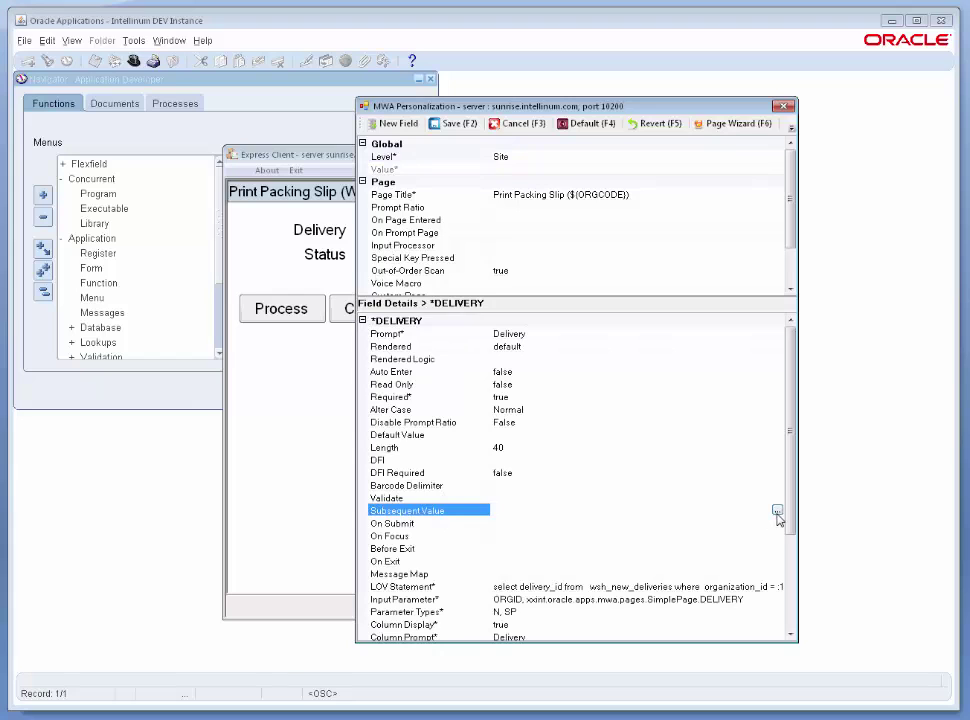
{"action": "left_click", "coordinate": [777, 512]}
{"action": "left_click_drag", "start_coordinate": [600, 240], "coordinate": [606, 277]}
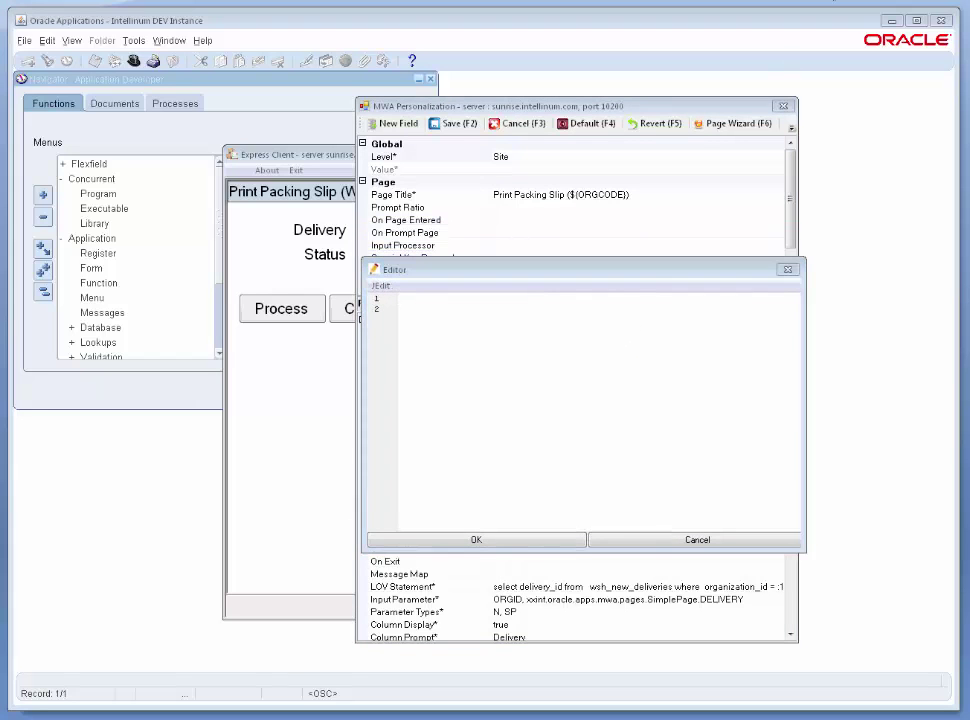
{"action": "left_click", "coordinate": [588, 340]}
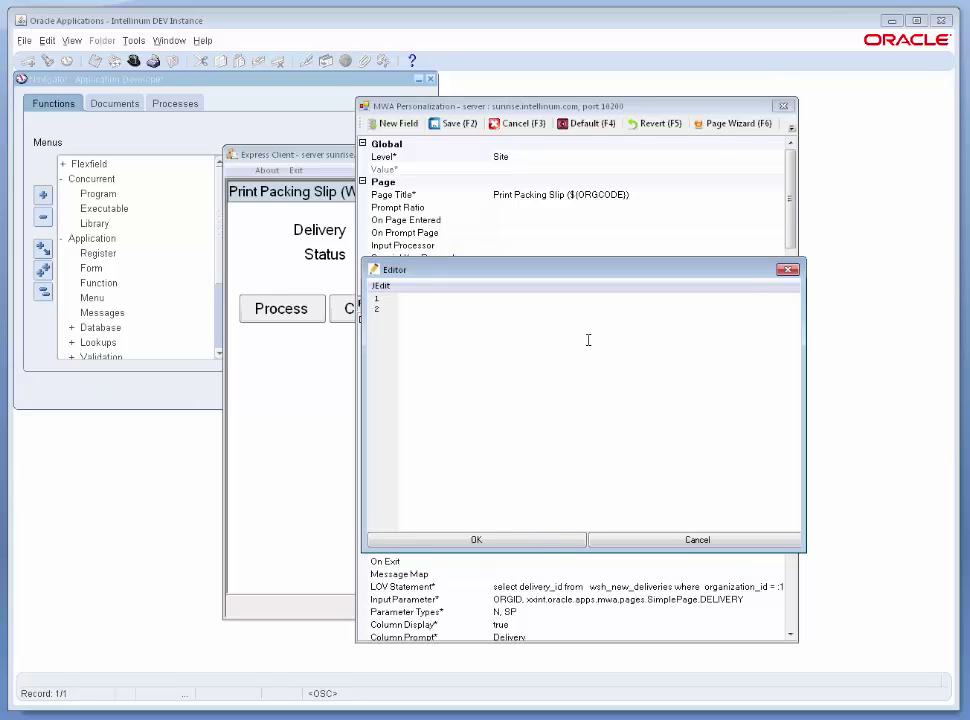
{"action": "type", "text": "select meaning from fnd_lookup_values_vl lkp, wsh_new_deliveries wnd where wnd.delivery_id = ${DELIVERY} and   wnd.status_code = lkp.lookup_code and   lkp.lookup_type = 'DELIVERY_STATUS'"}
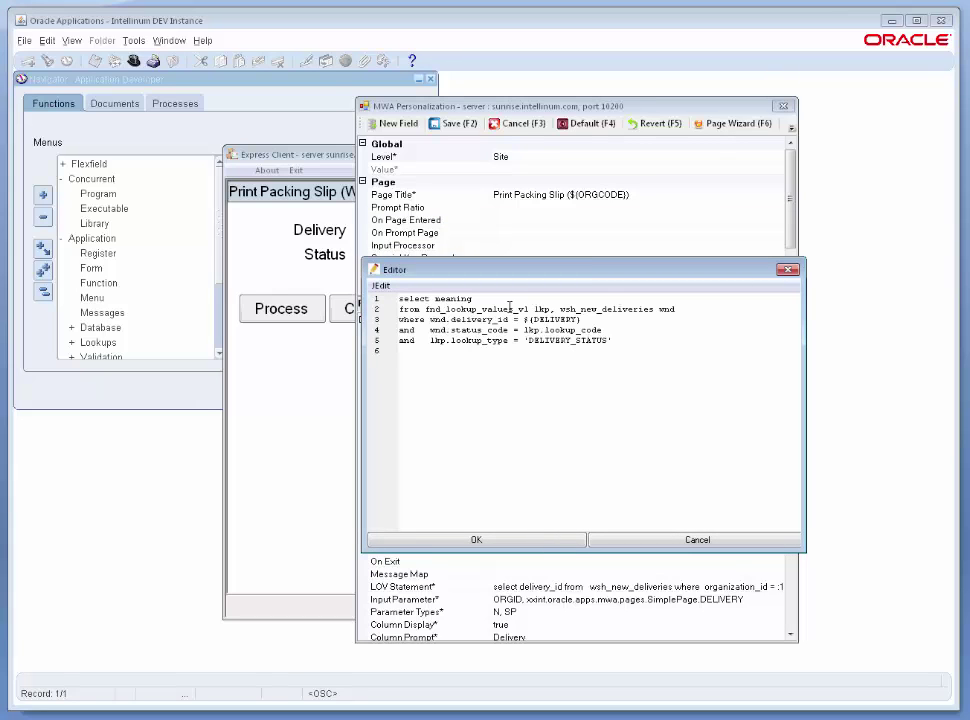
Adjust the query to return DELIVERY_STATUS, accept it, and save the page.
{"action": "left_click", "coordinate": [494, 296]}
{"action": "type", "text": "VERY_STATUS\""}
{"action": "left_click_drag", "start_coordinate": [534, 277], "coordinate": [550, 337]}
{"action": "left_click_drag", "start_coordinate": [550, 335], "coordinate": [727, 278]}
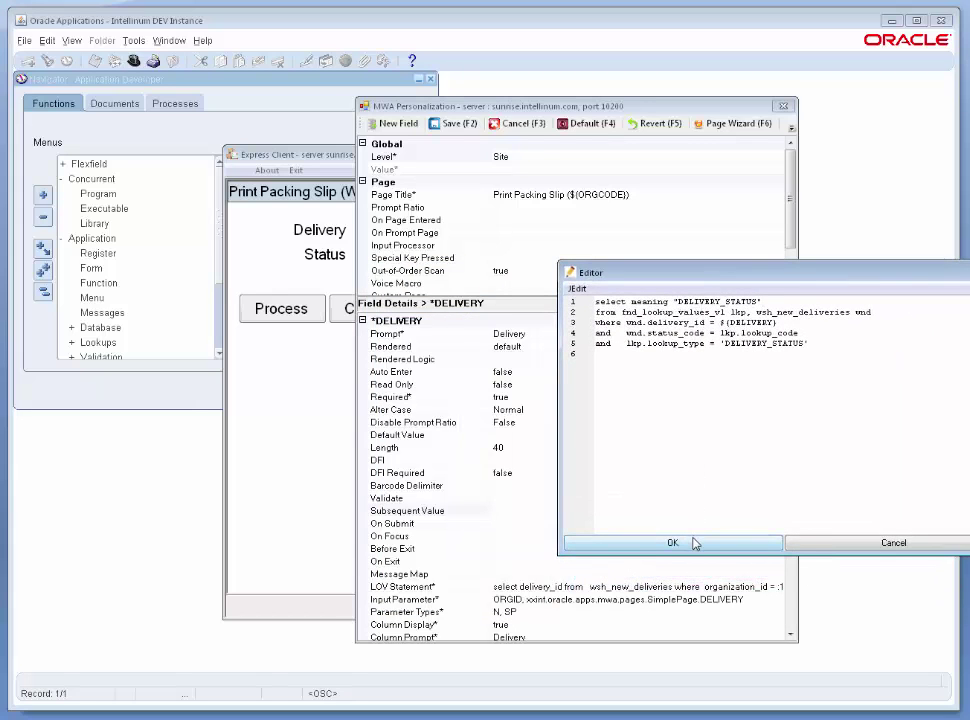
{"action": "double_click", "coordinate": [750, 322]}
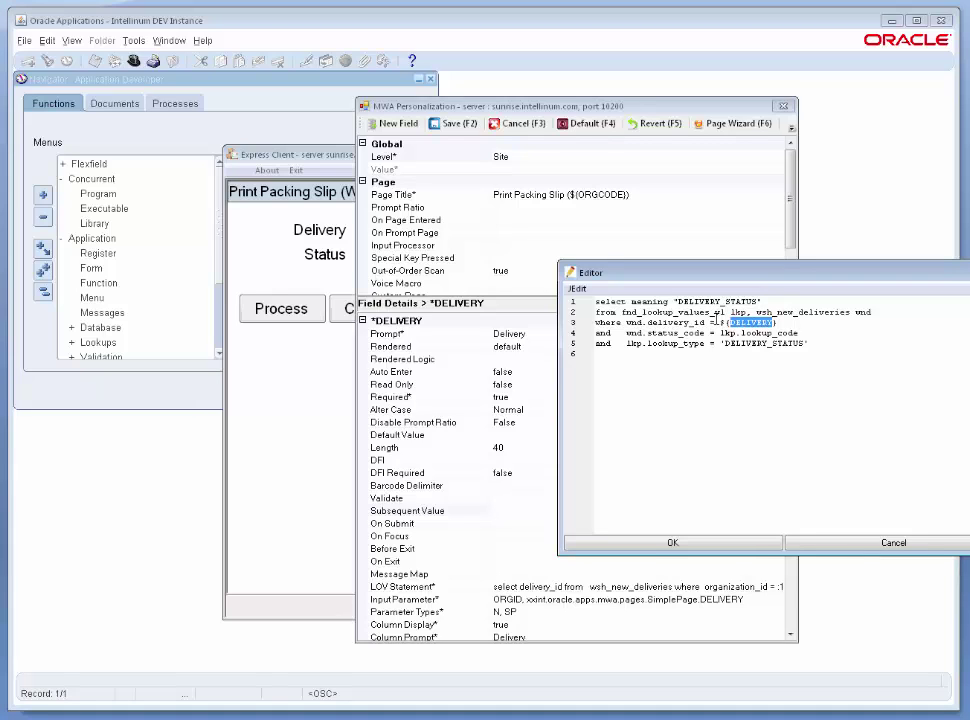
{"action": "left_click", "coordinate": [716, 322], "text": "shift"}
{"action": "left_click", "coordinate": [672, 542]}
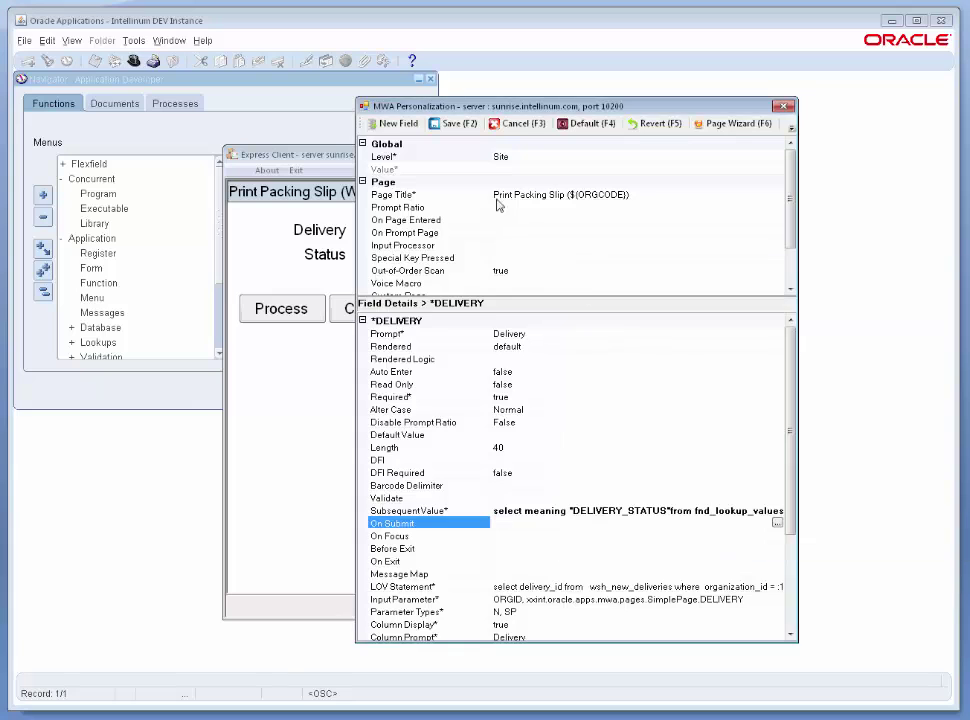
{"action": "key", "text": "F2"}
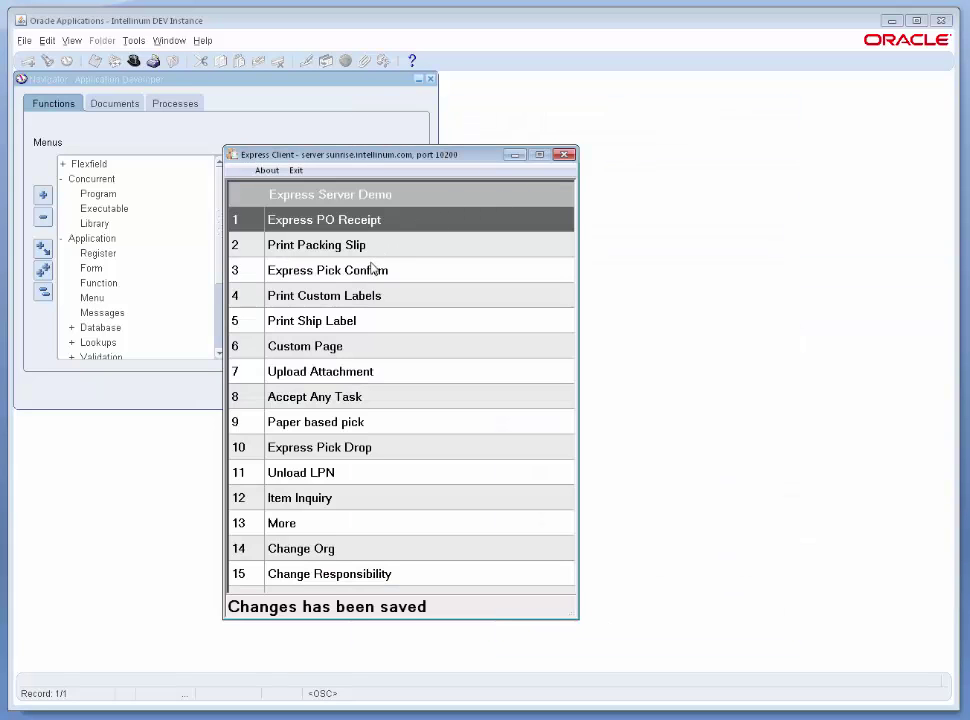
Enter delivery 3777375 on Print Packing Slip to see Status Open, then reopen personalization.
{"action": "left_click", "coordinate": [368, 248]}
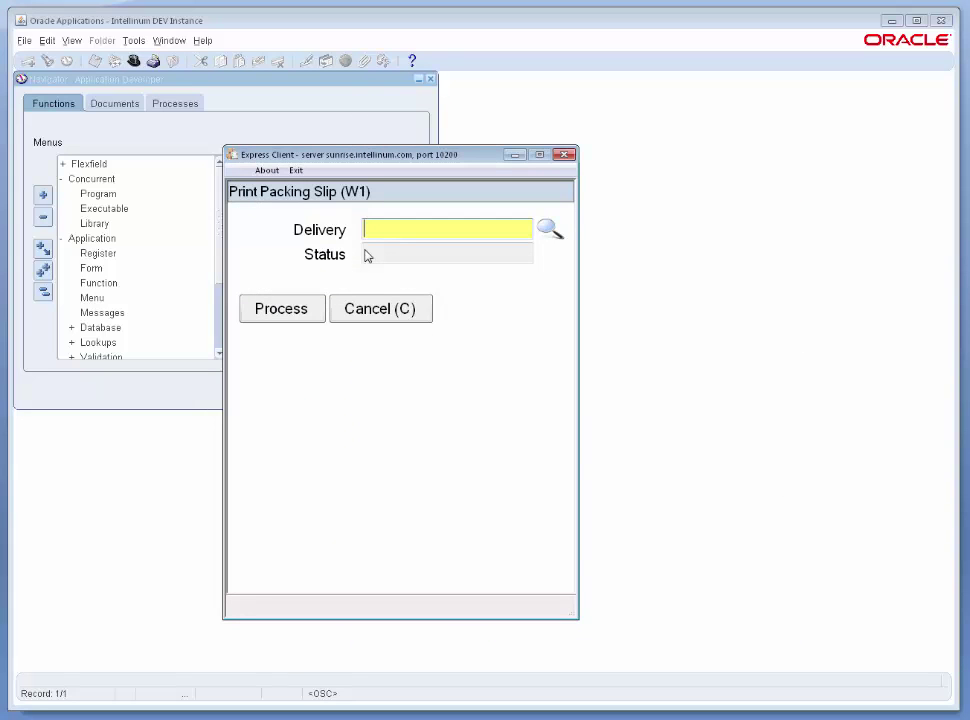
{"action": "type", "text": "377773"}
{"action": "key", "text": "Return"}
{"action": "key", "text": "Right"}
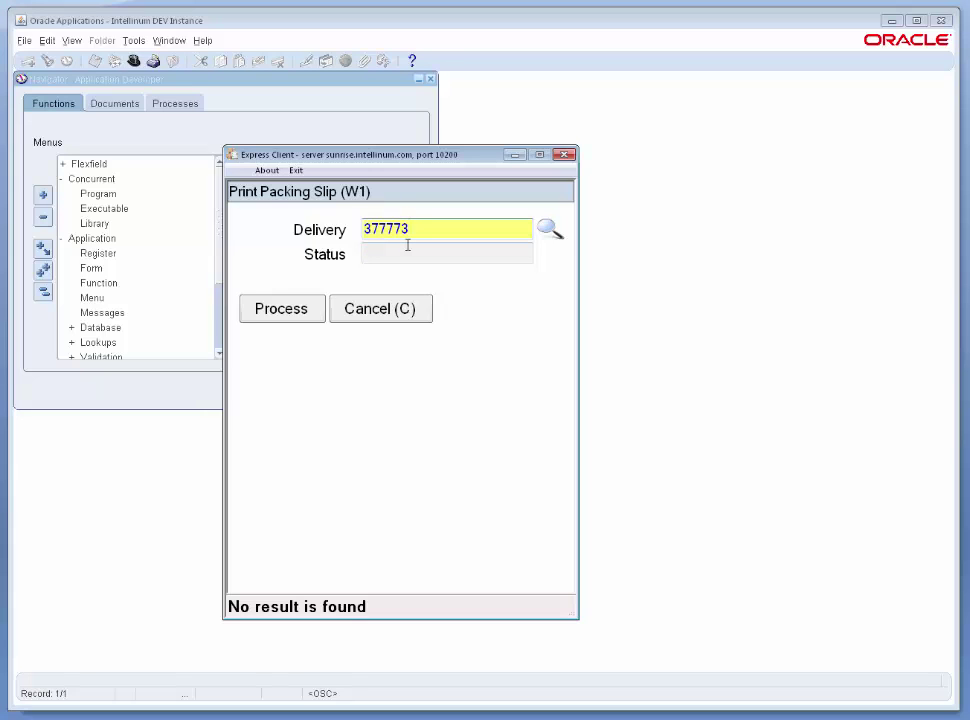
{"action": "key", "text": "BackSpace"}
{"action": "key", "text": "BackSpace"}
{"action": "type", "text": "375"}
{"action": "key", "text": "Return"}
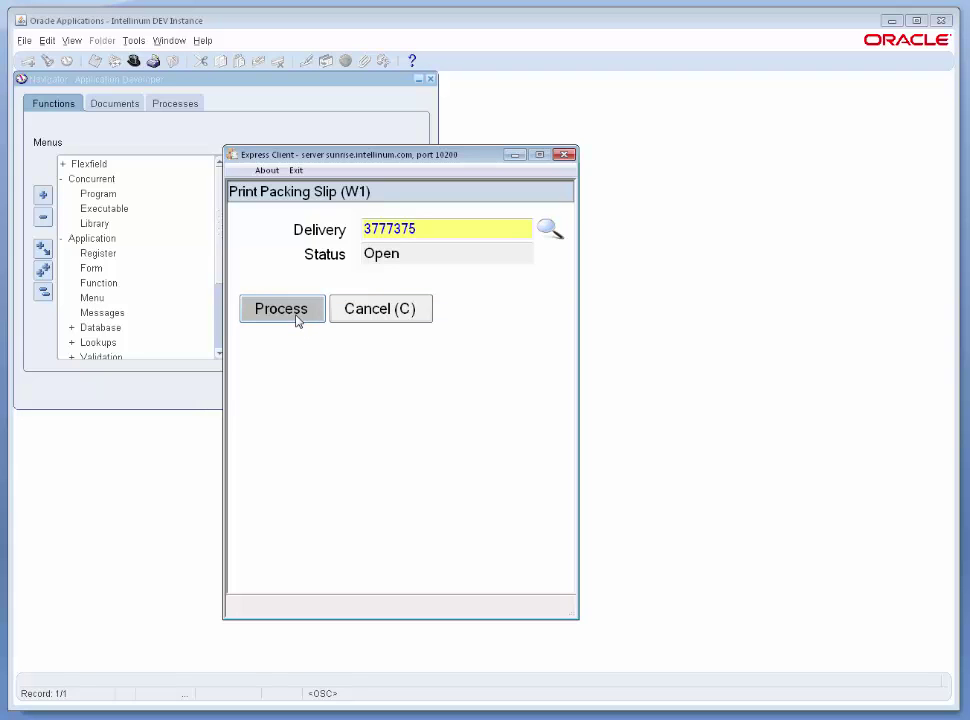
{"action": "key", "text": "ctrl+p"}
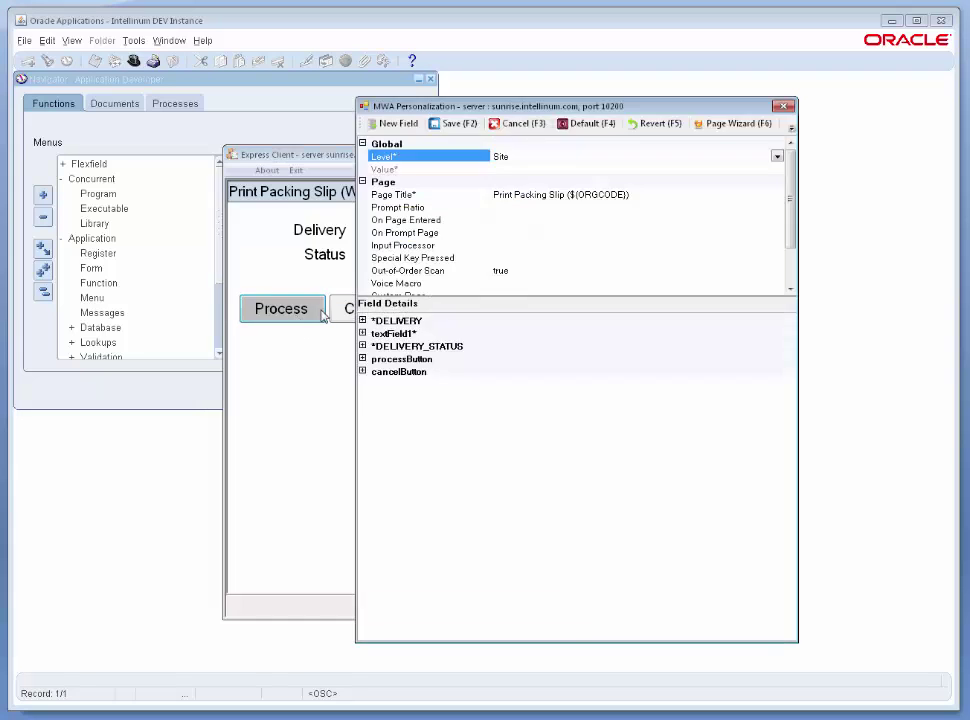
Paste the prepared code into an enlarged editor for processButton's On Exit property.
{"action": "left_click", "coordinate": [362, 359]}
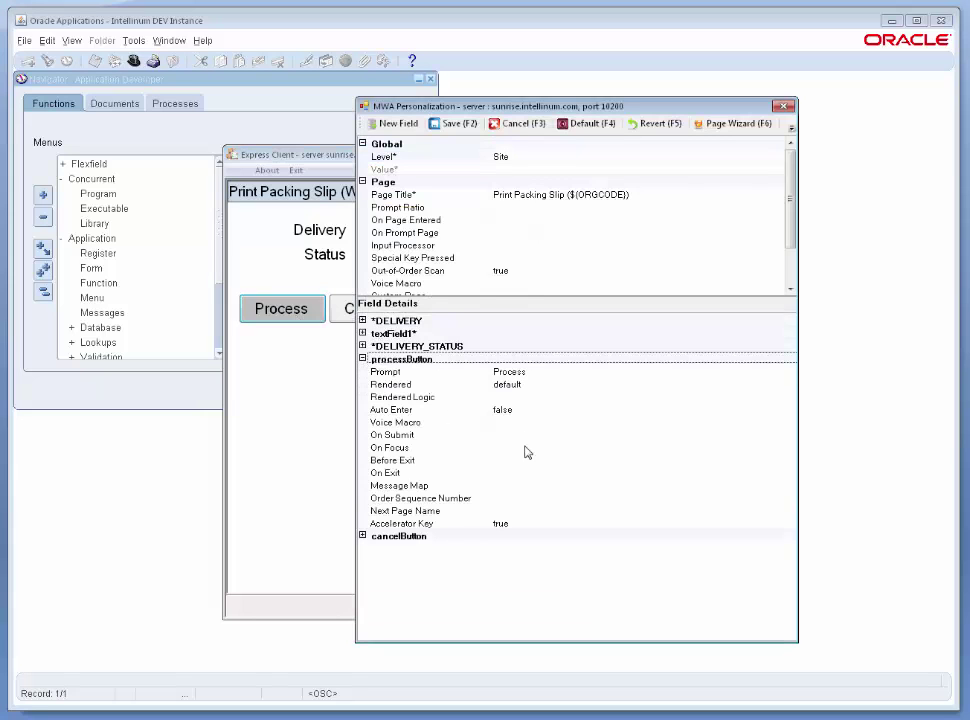
{"action": "left_click", "coordinate": [500, 474]}
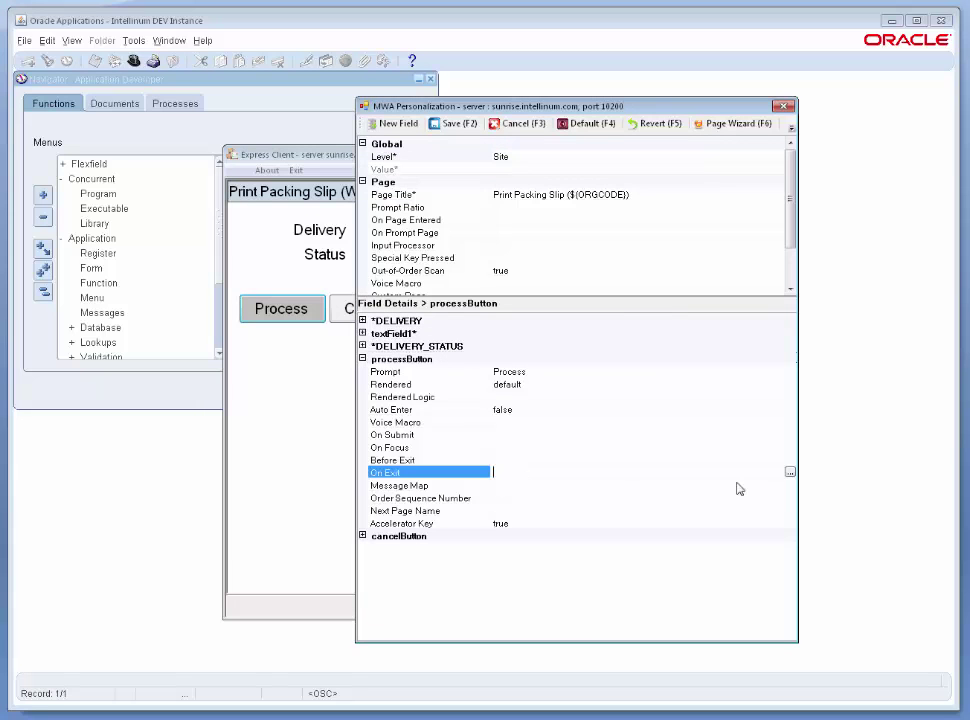
{"action": "left_click", "coordinate": [790, 472]}
{"action": "left_click_drag", "start_coordinate": [515, 234], "coordinate": [242, 12]}
{"action": "left_click_drag", "start_coordinate": [535, 298], "coordinate": [945, 686]}
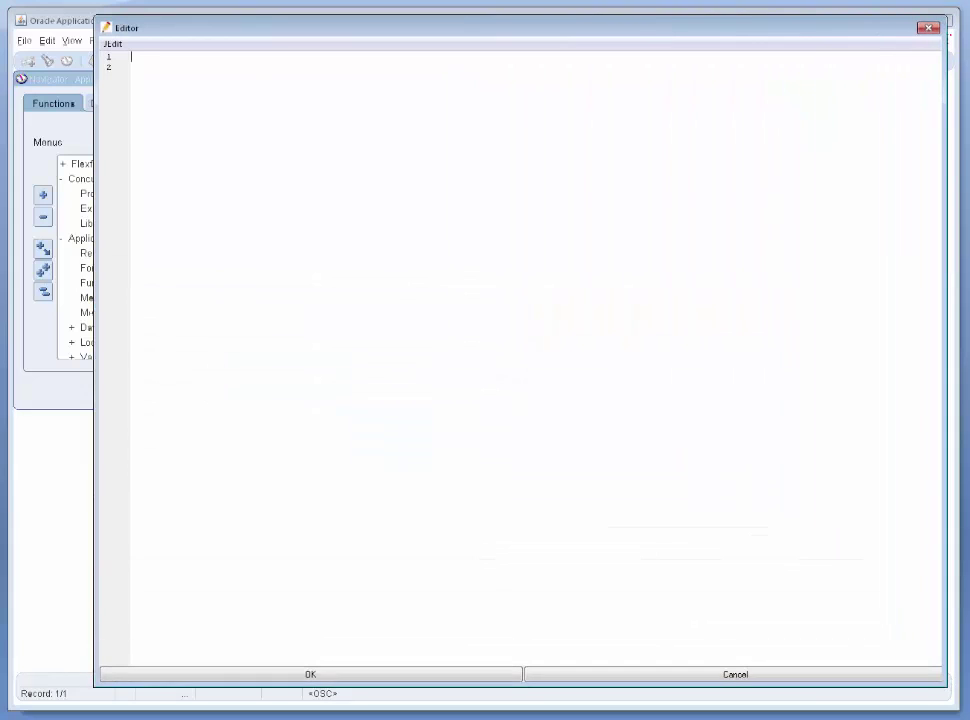
{"action": "key", "text": "alt+Tab"}
{"action": "key", "text": "ctrl+v"}
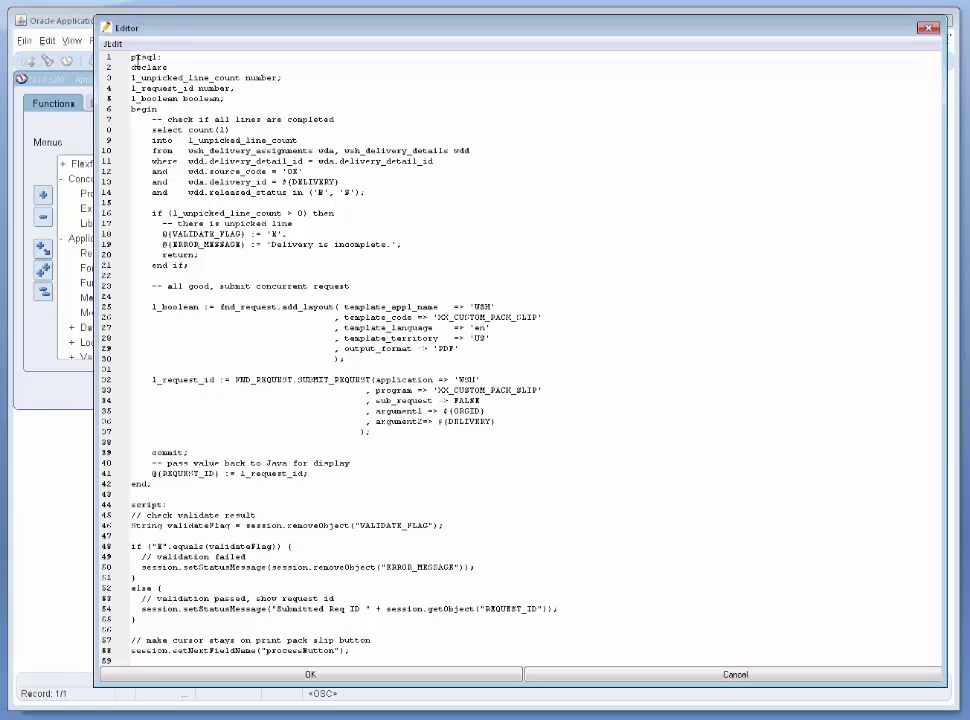
Review the PL/SQL unpicked-line check setting VALIDATE_FLAG and ERROR_MESSAGE.
{"action": "left_click_drag", "start_coordinate": [131, 58], "coordinate": [160, 58]}
{"action": "left_click_drag", "start_coordinate": [133, 67], "coordinate": [189, 486]}
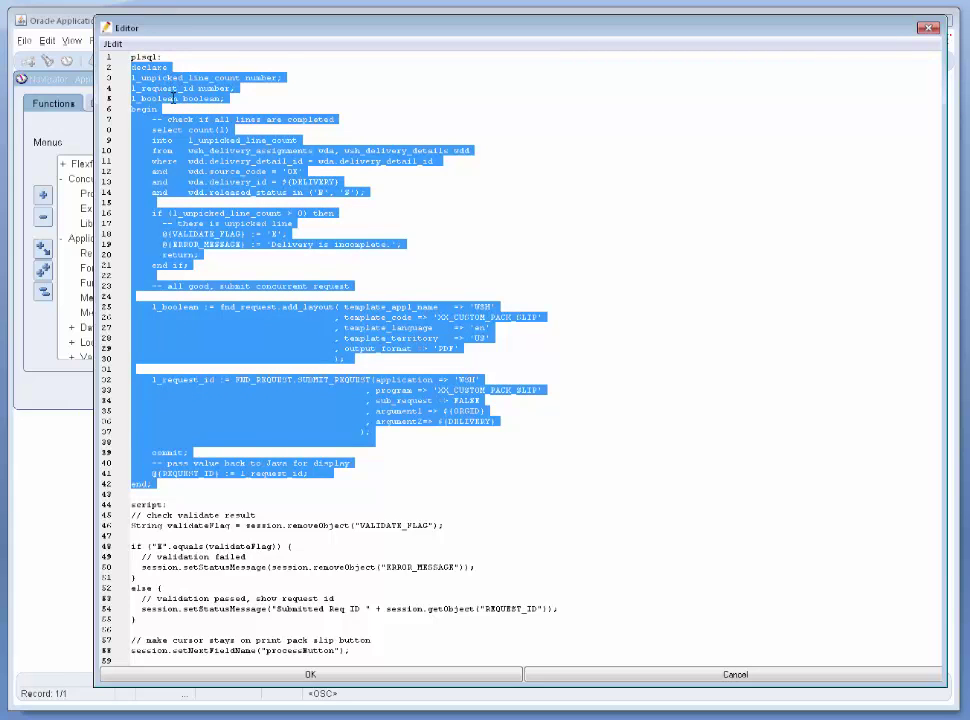
{"action": "left_click", "coordinate": [203, 143]}
{"action": "left_click_drag", "start_coordinate": [152, 119], "coordinate": [373, 196]}
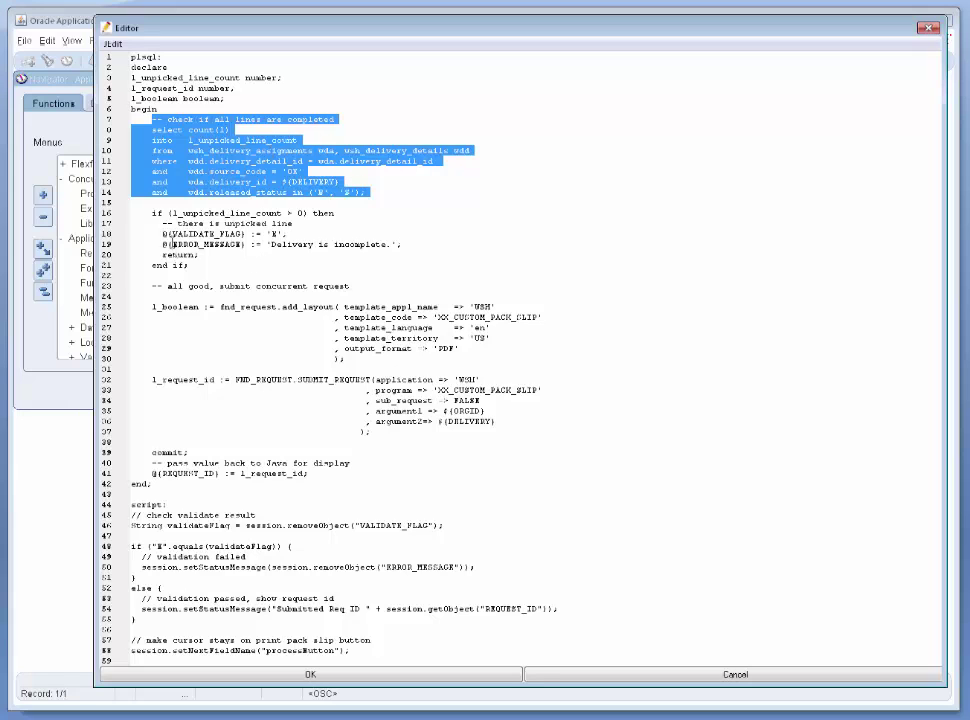
{"action": "left_click", "coordinate": [153, 221]}
{"action": "left_click_drag", "start_coordinate": [153, 221], "coordinate": [200, 244]}
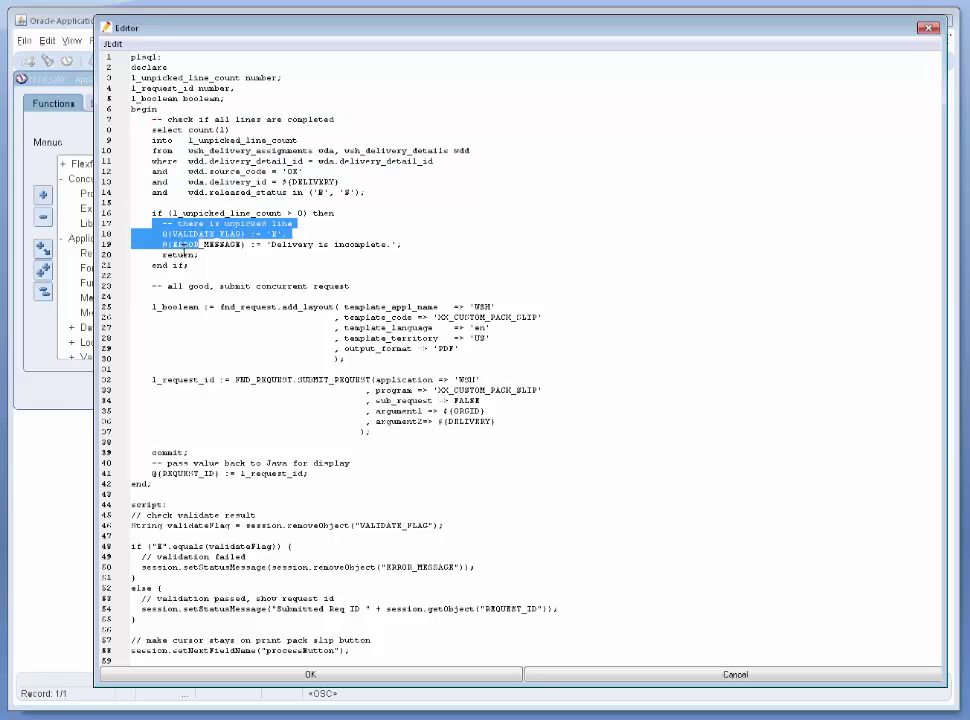
{"action": "left_click", "coordinate": [237, 244]}
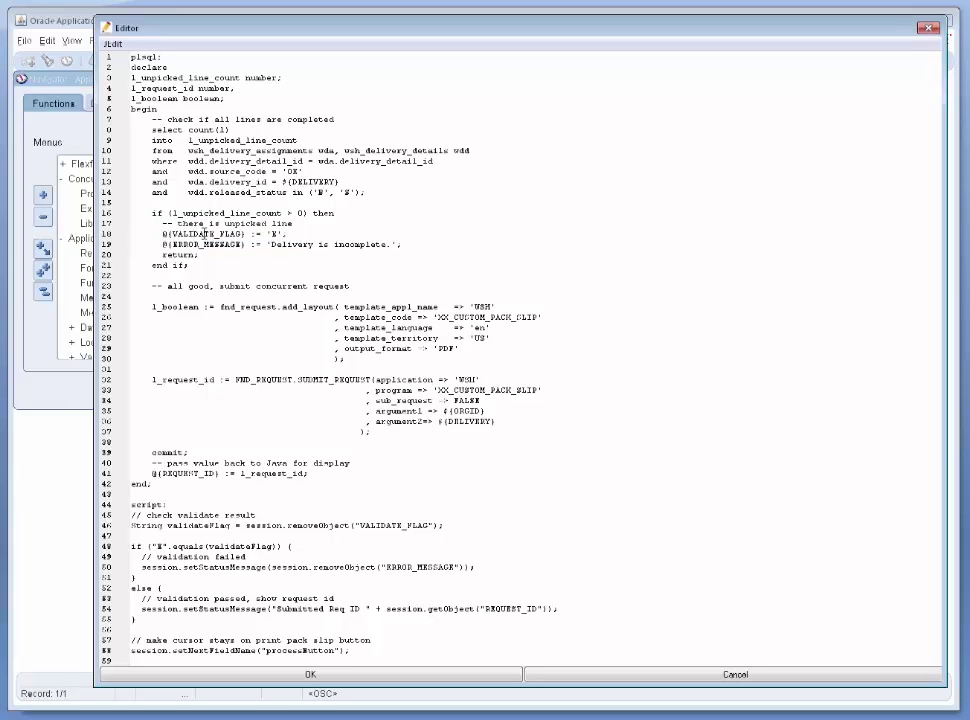
{"action": "double_click", "coordinate": [191, 233]}
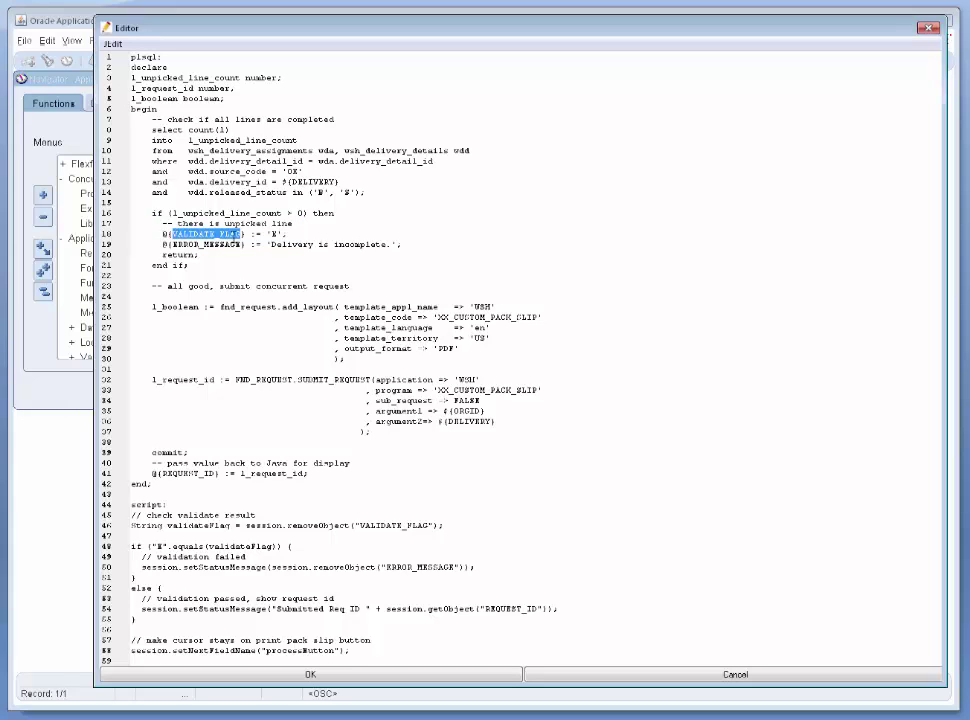
{"action": "left_click", "coordinate": [280, 234]}
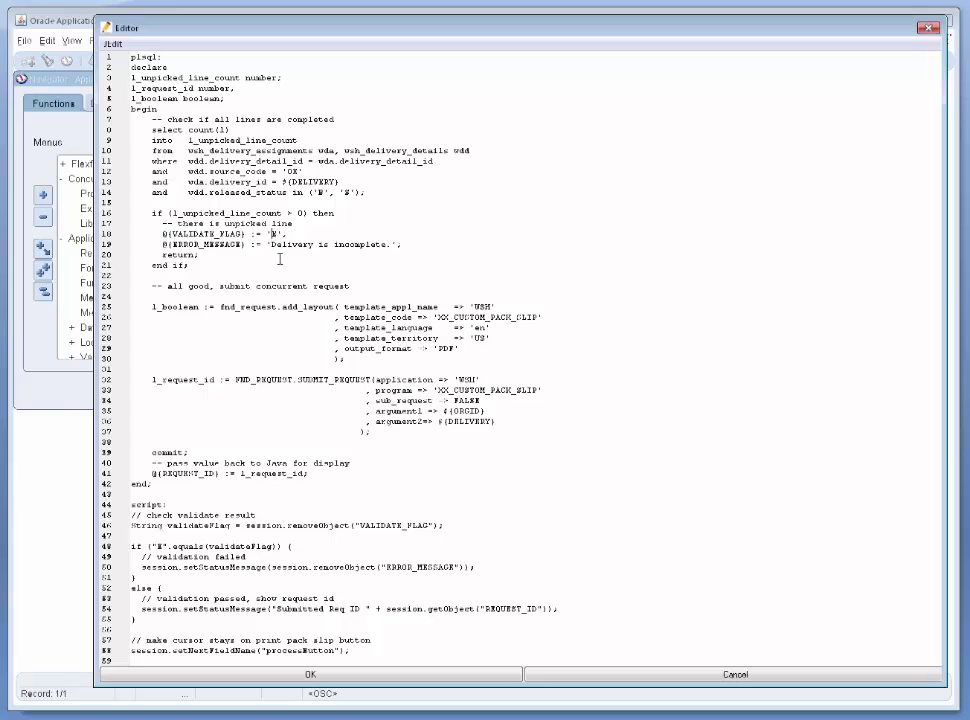
{"action": "double_click", "coordinate": [195, 244]}
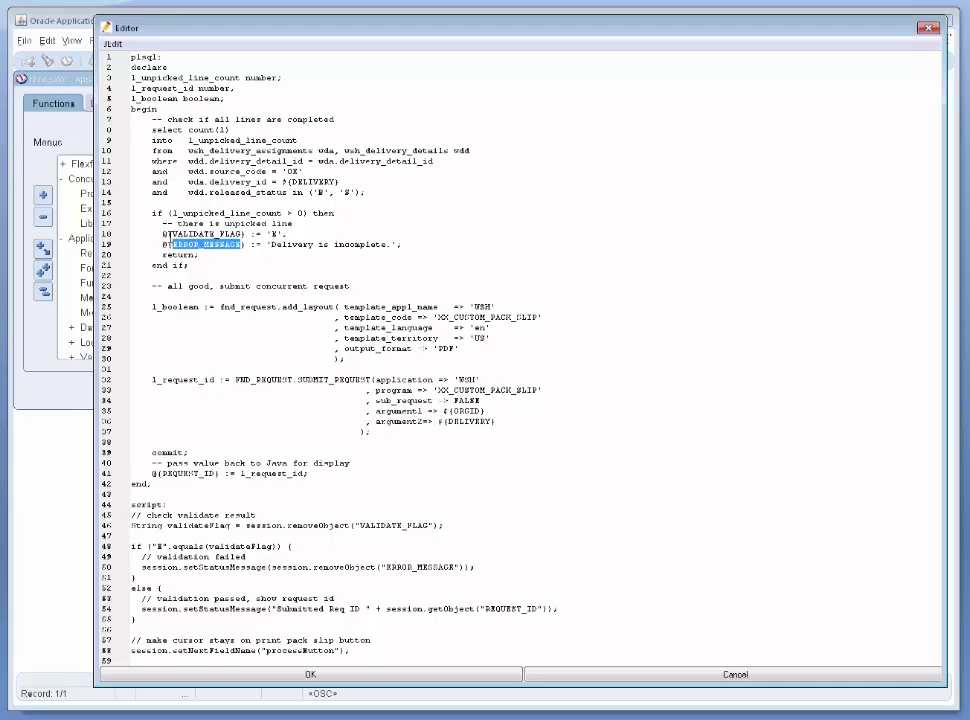
{"action": "left_click", "coordinate": [167, 233]}
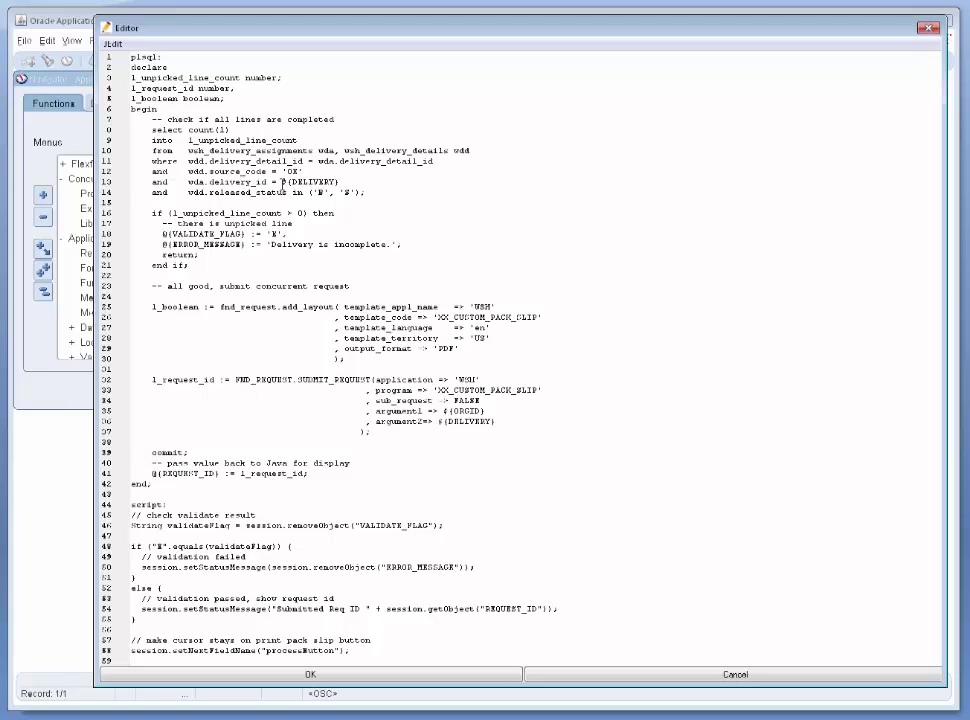
Review the $ delivery reference, layout and XX_CUSTOM_PACK_SLIP submission returning the request ID.
{"action": "double_click", "coordinate": [284, 182]}
{"action": "left_click", "coordinate": [256, 286]}
{"action": "left_click_drag", "start_coordinate": [156, 286], "coordinate": [530, 448]}
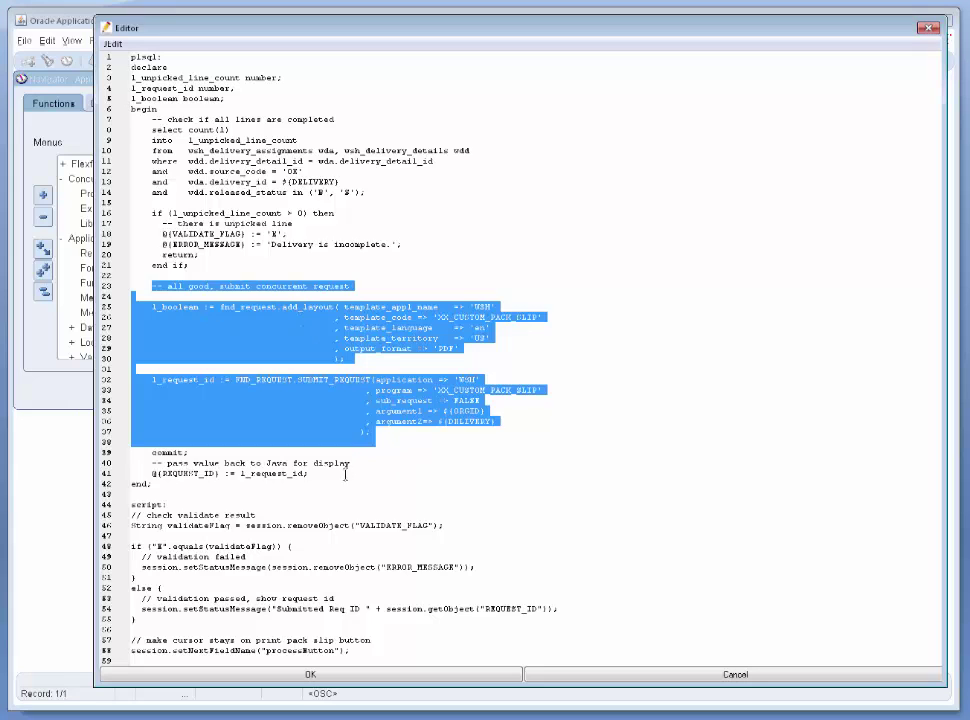
{"action": "left_click_drag", "start_coordinate": [340, 473], "coordinate": [152, 474]}
{"action": "left_click", "coordinate": [160, 483]}
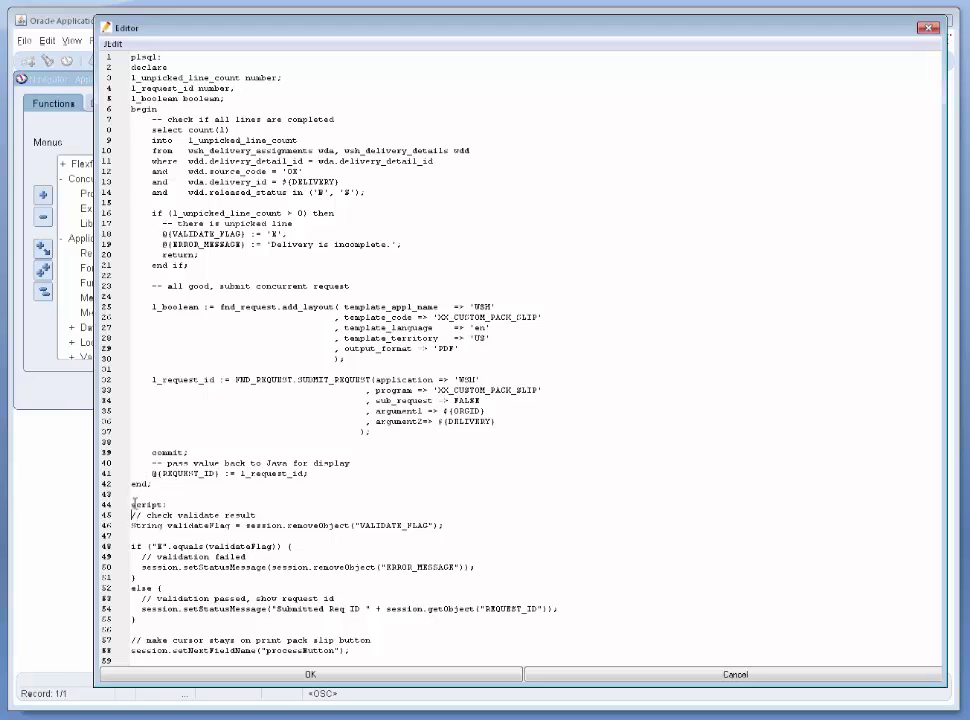
Review the script's N-flag check and setStatusMessage calls, then accept the On Exit code.
{"action": "left_click_drag", "start_coordinate": [132, 505], "coordinate": [164, 507]}
{"action": "left_click_drag", "start_coordinate": [118, 525], "coordinate": [349, 535]}
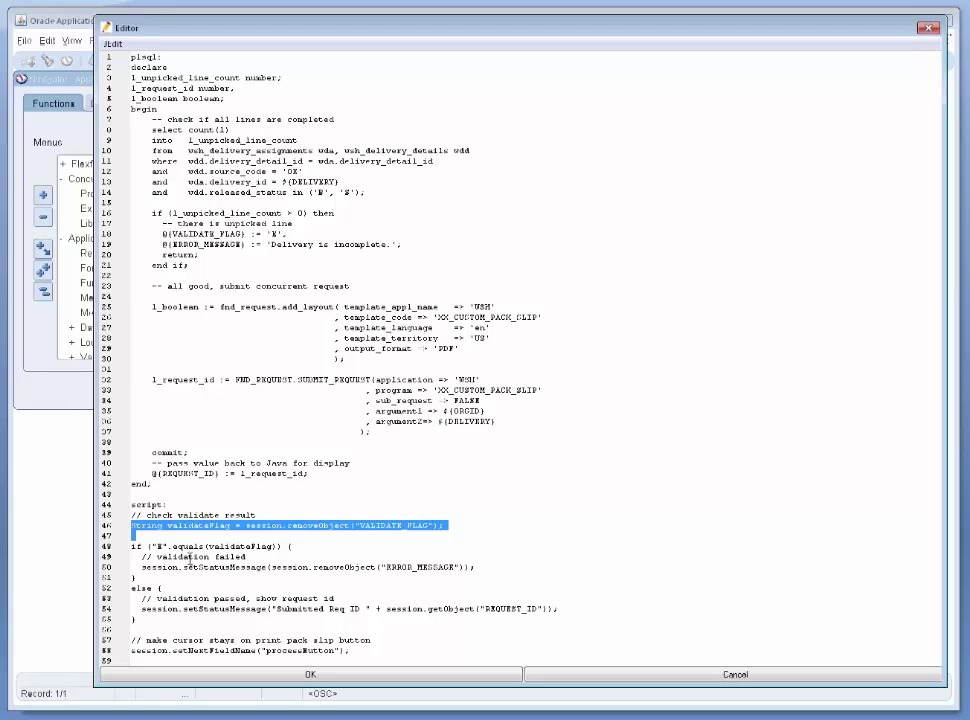
{"action": "double_click", "coordinate": [156, 547]}
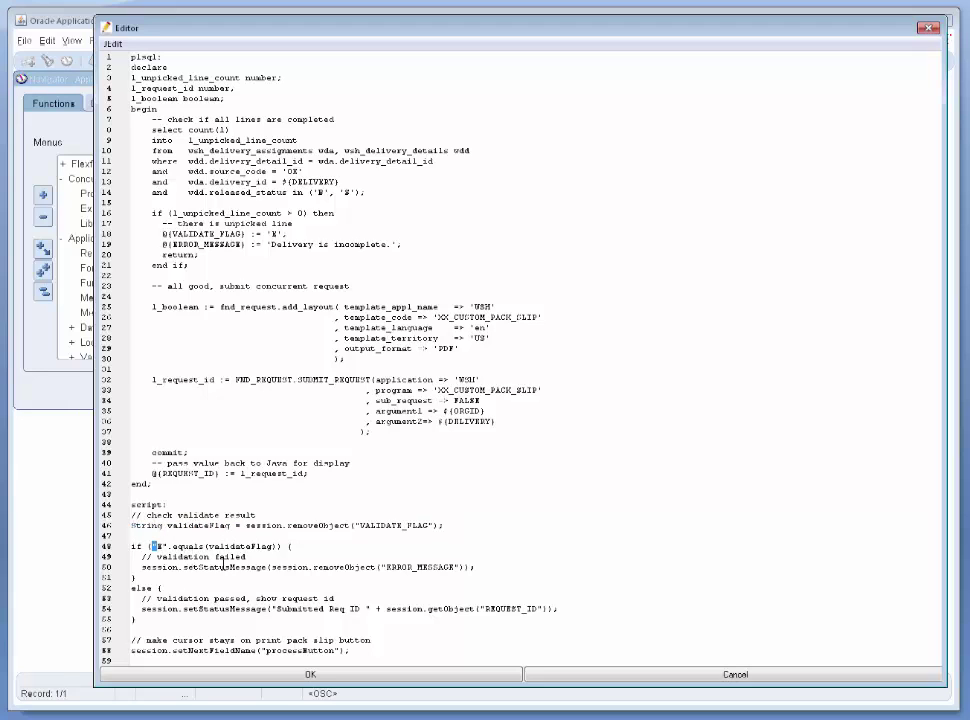
{"action": "double_click", "coordinate": [215, 567]}
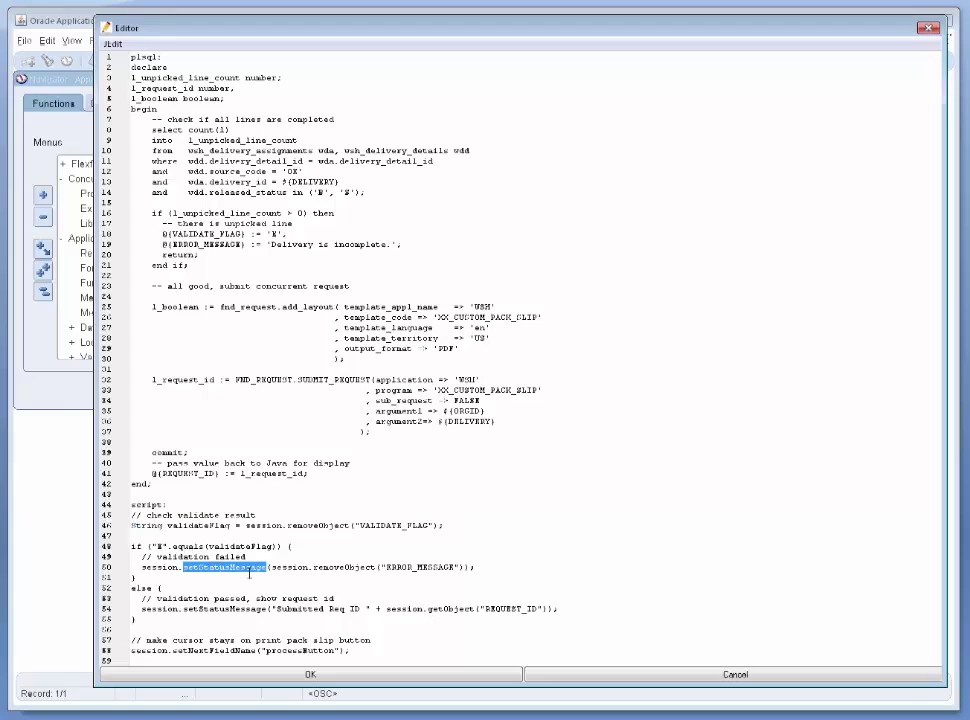
{"action": "left_click", "coordinate": [412, 568]}
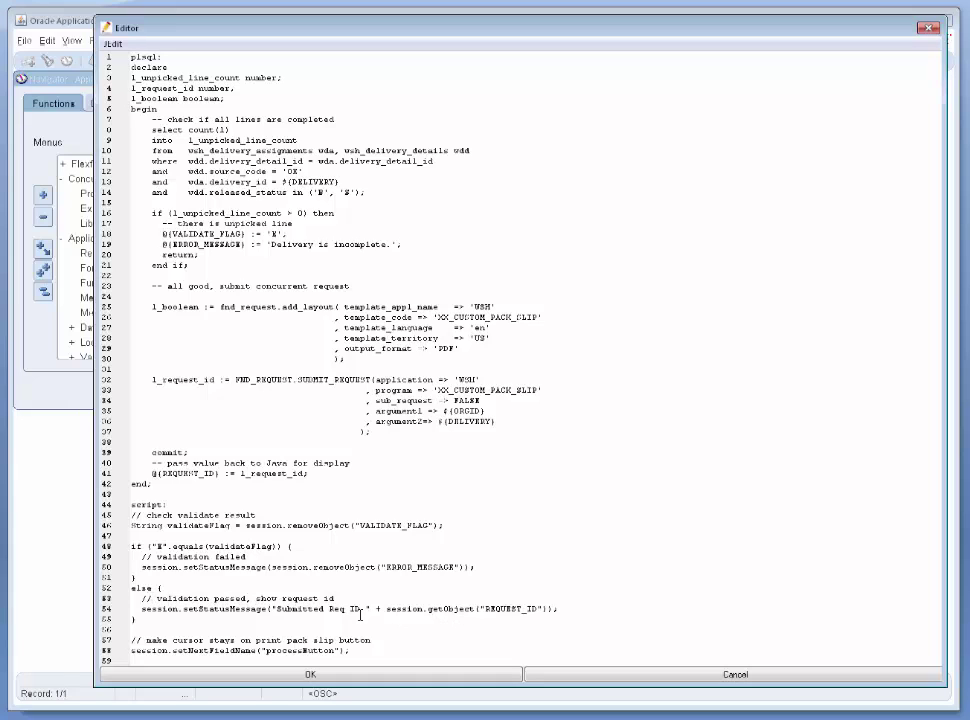
{"action": "double_click", "coordinate": [224, 609]}
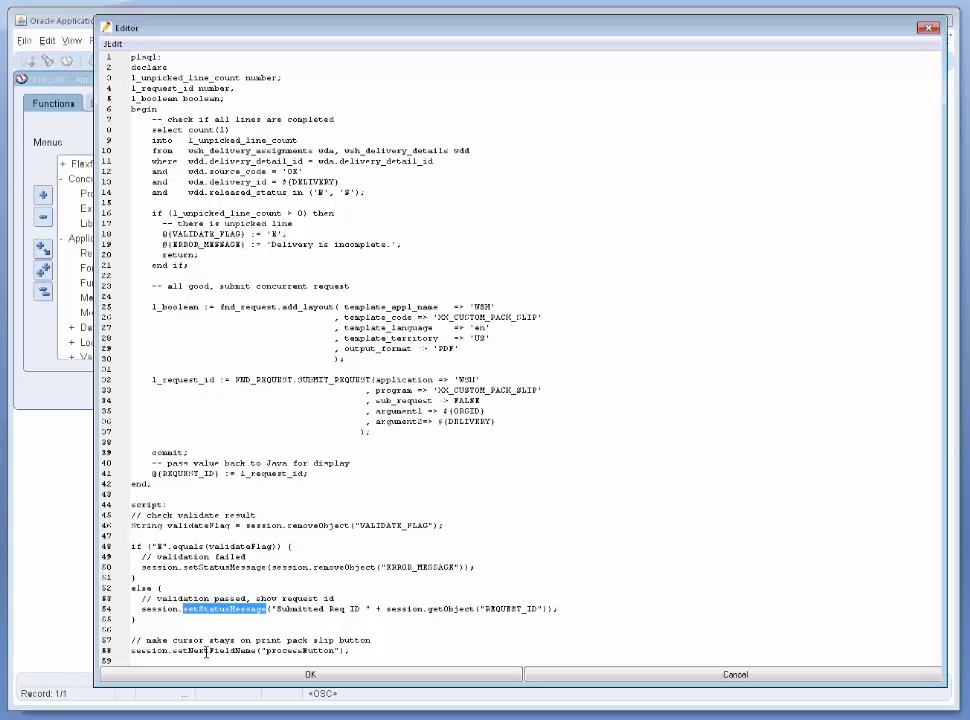
{"action": "left_click", "coordinate": [206, 651]}
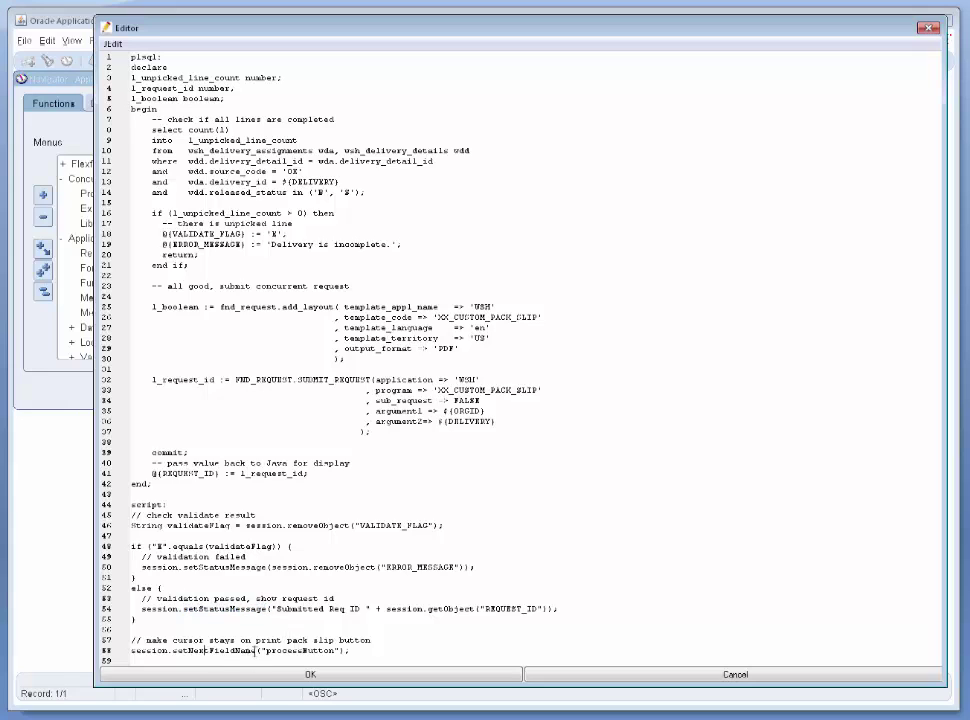
{"action": "double_click", "coordinate": [206, 651]}
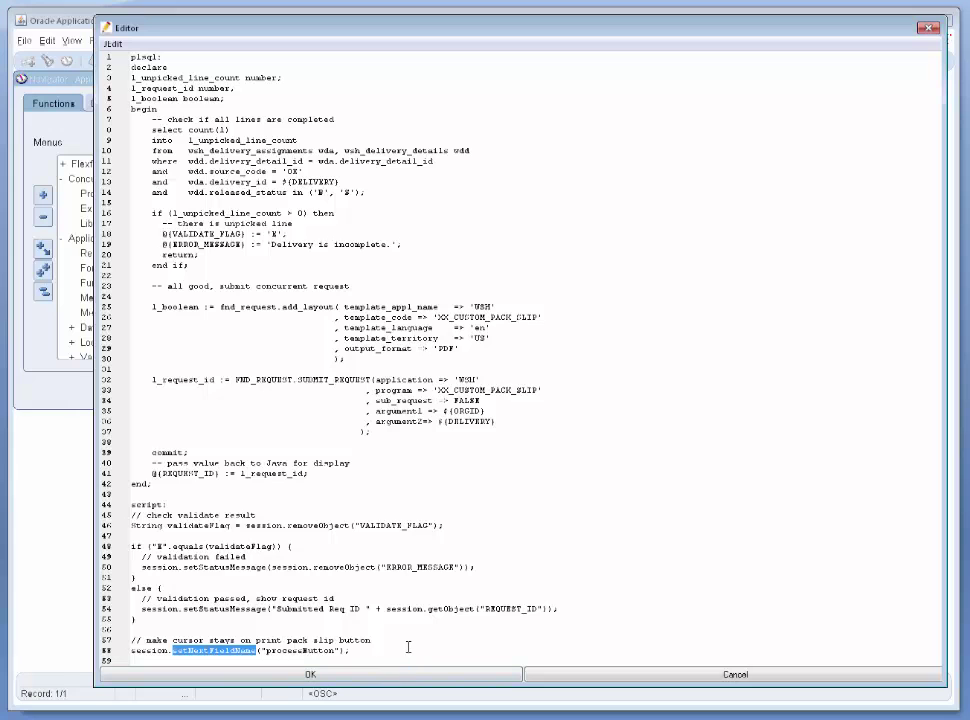
{"action": "left_click", "coordinate": [344, 677]}
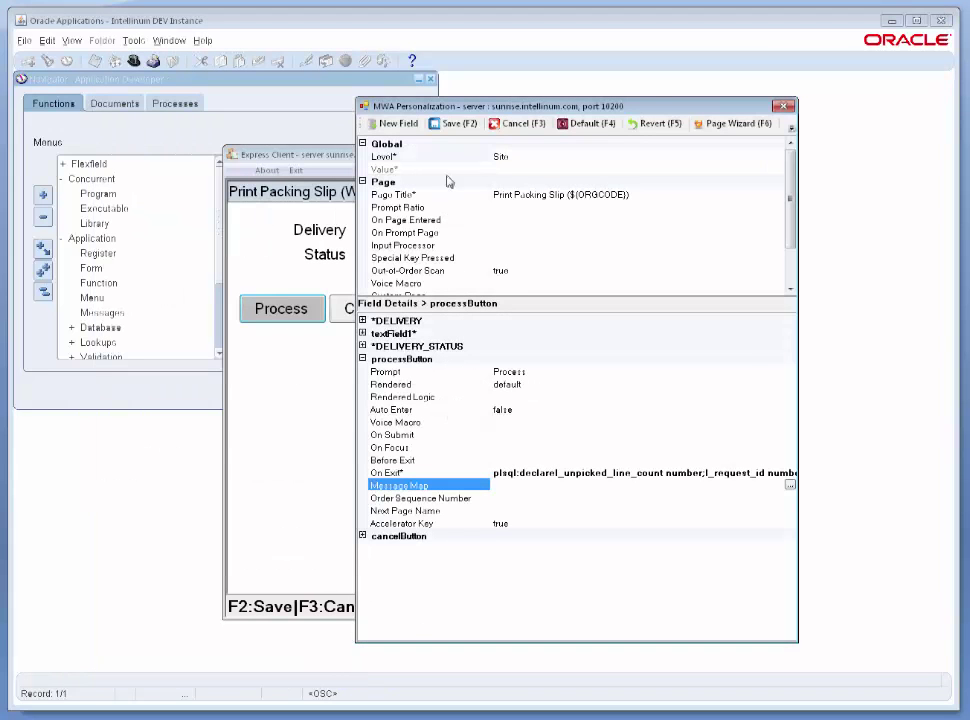
Save the page, then process delivery 3841376 on Print Packing Slip, getting 'Delivery is incomplete'.
{"action": "left_click", "coordinate": [455, 125]}
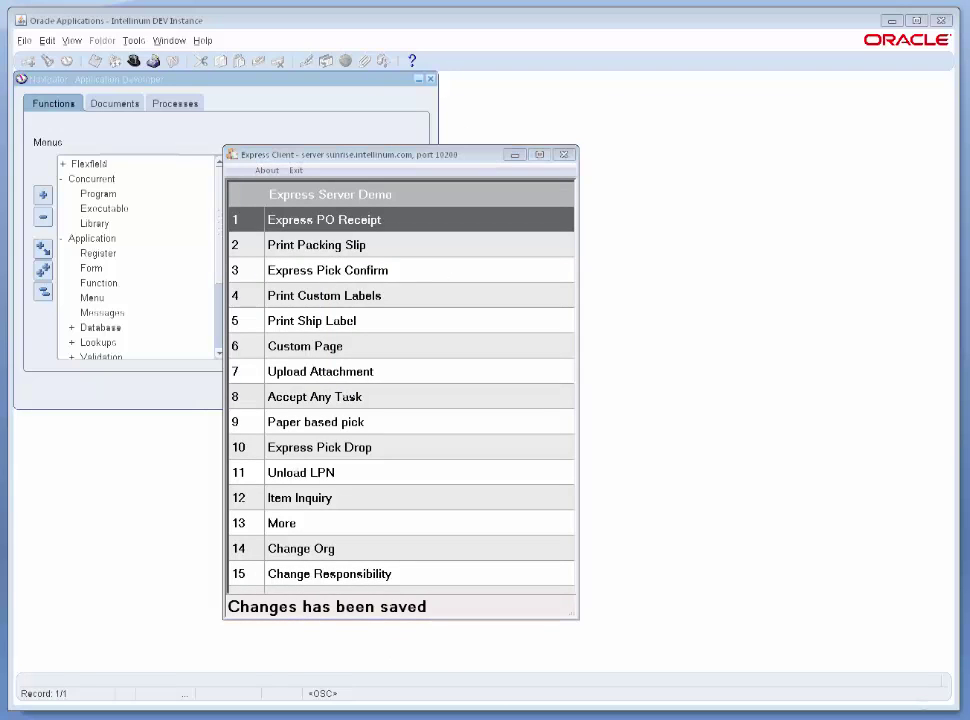
{"action": "left_click", "coordinate": [391, 257]}
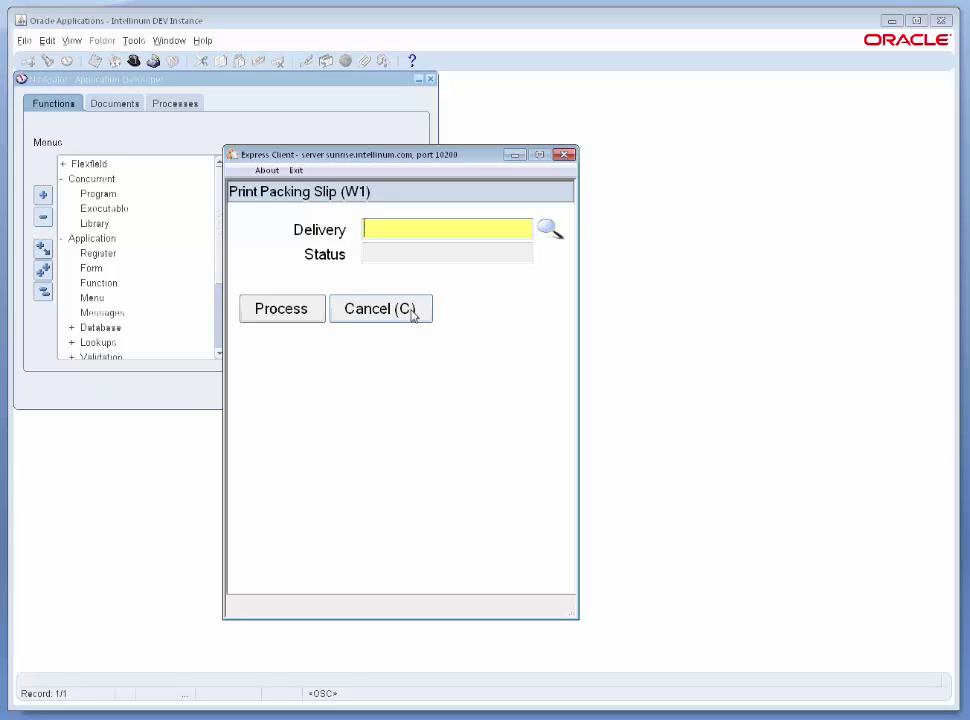
{"action": "type", "text": "3841376"}
{"action": "key", "text": "Tab"}
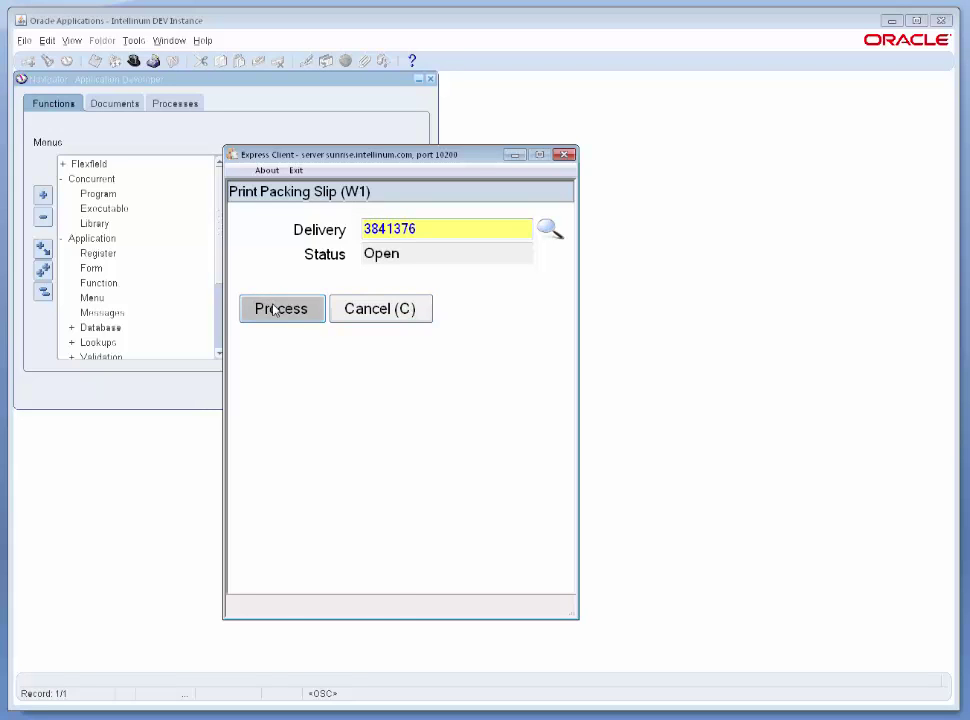
{"action": "left_click", "coordinate": [272, 310]}
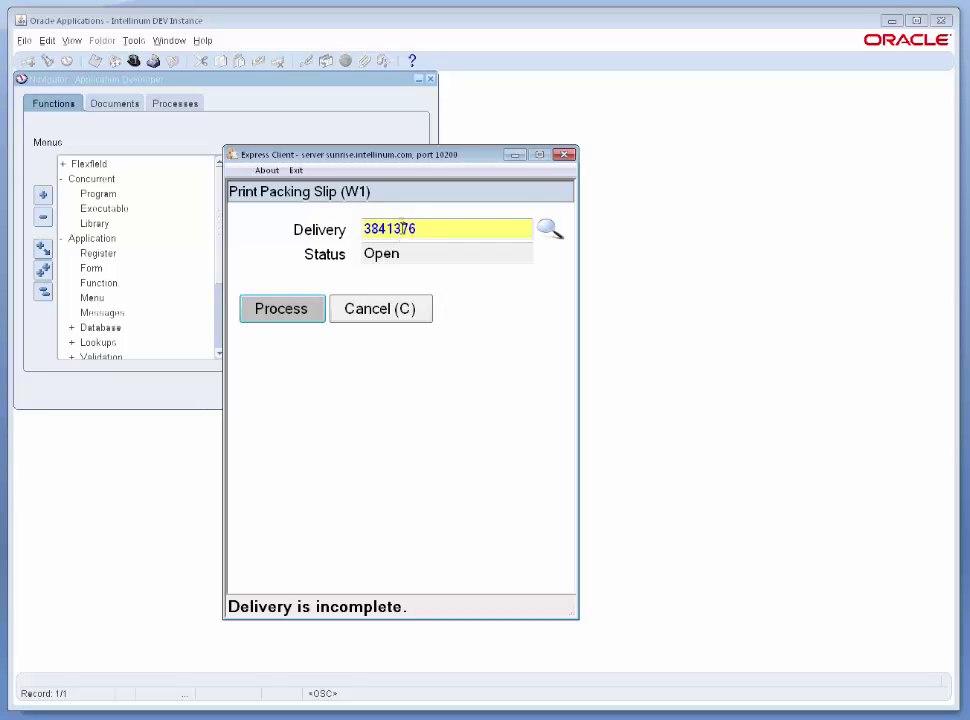
{"action": "left_click", "coordinate": [288, 121]}
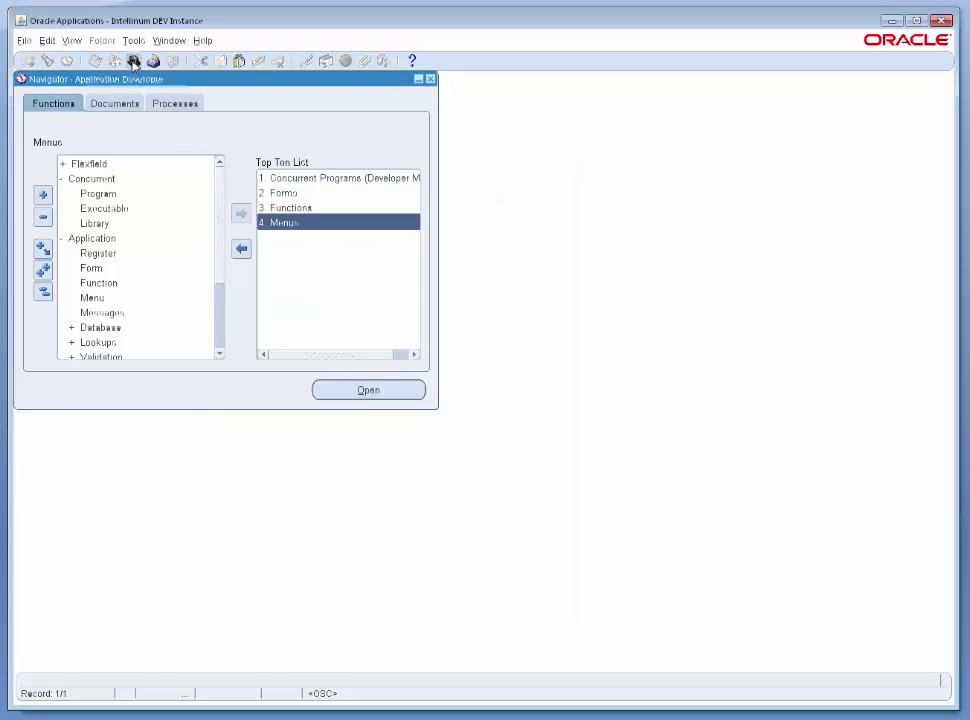
Switch to Warehouse Manager and open Outbound Logistics shipping transactions.
{"action": "left_click", "coordinate": [133, 62]}
{"action": "double_click", "coordinate": [220, 313]}
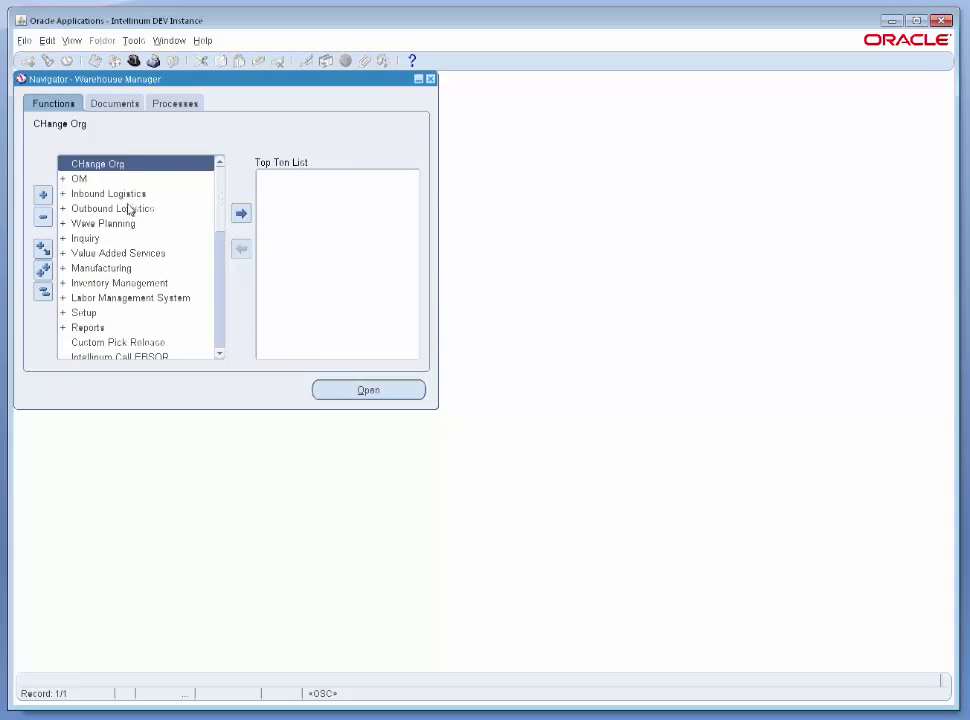
{"action": "double_click", "coordinate": [128, 208]}
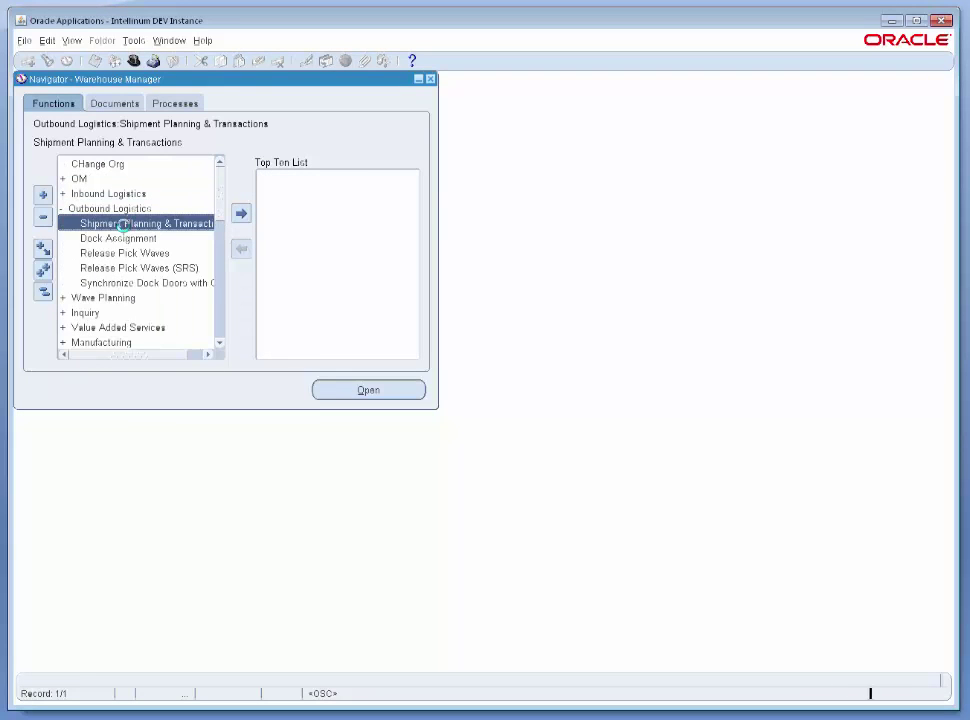
{"action": "double_click", "coordinate": [123, 224]}
Query delivery 3841376 and view its contents, with line 4040481 still Released to Warehouse.
{"action": "left_click", "coordinate": [97, 178]}
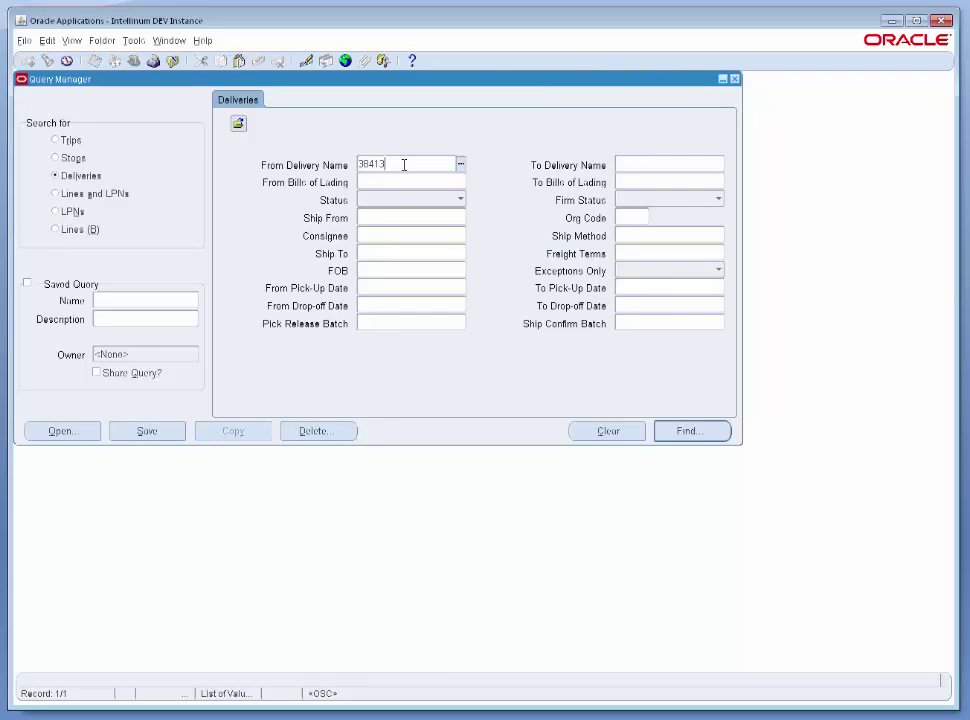
{"action": "key", "text": "Tab"}
{"action": "key", "text": "Return"}
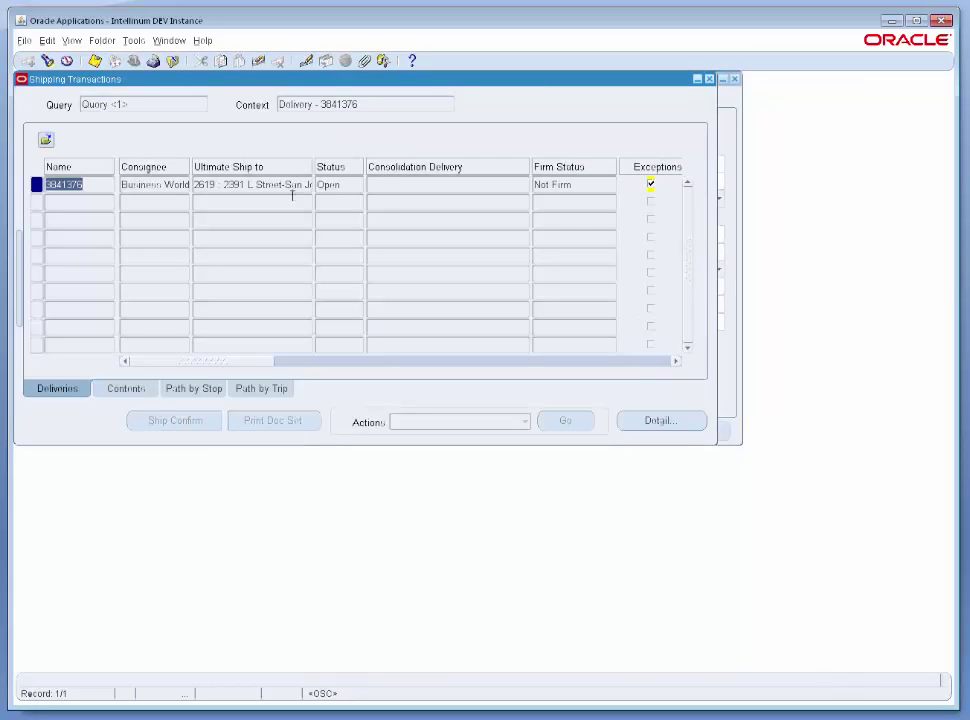
{"action": "left_click", "coordinate": [126, 388]}
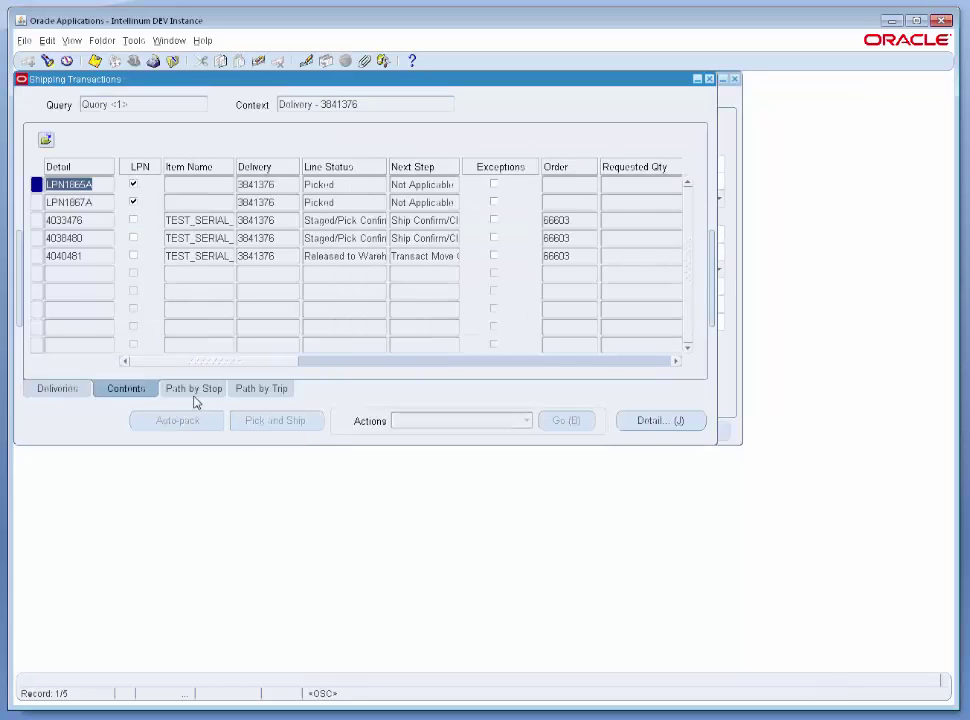
{"action": "left_click", "coordinate": [339, 258]}
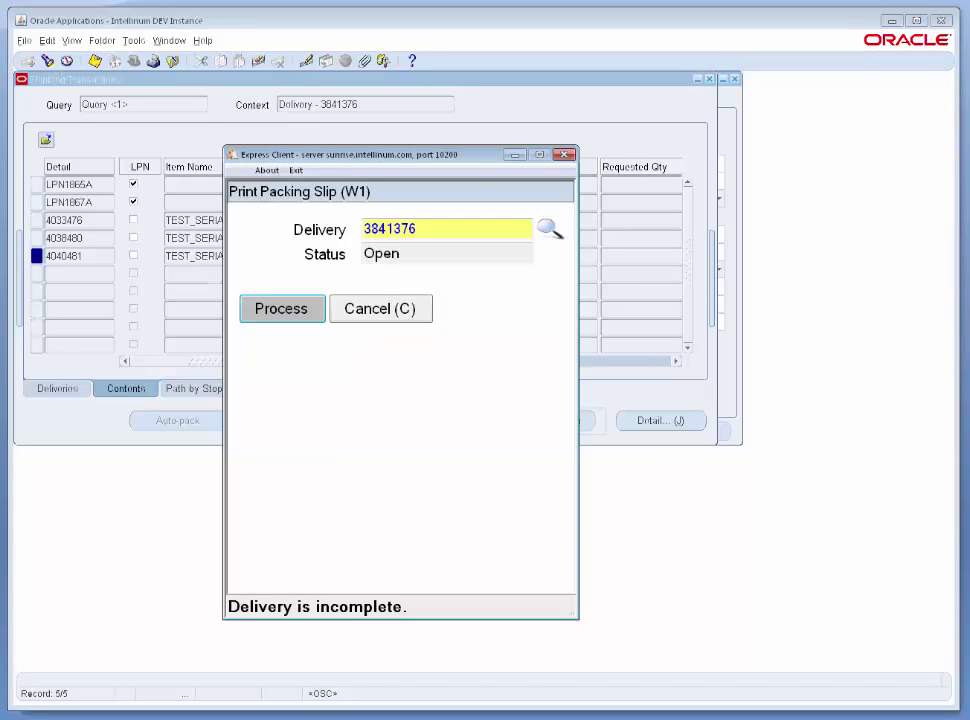
Re-enter delivery 3777375 on Print Packing Slip, showing Status Open.
{"action": "left_click", "coordinate": [416, 316]}
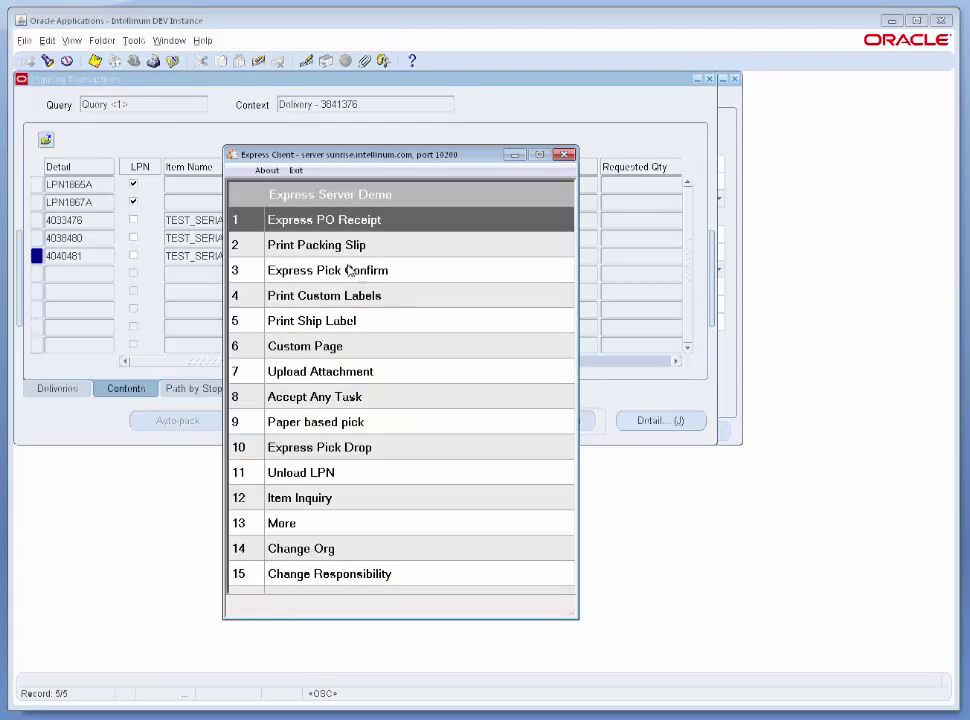
{"action": "key", "text": "Down"}
{"action": "key", "text": "Return"}
{"action": "type", "text": "3"}
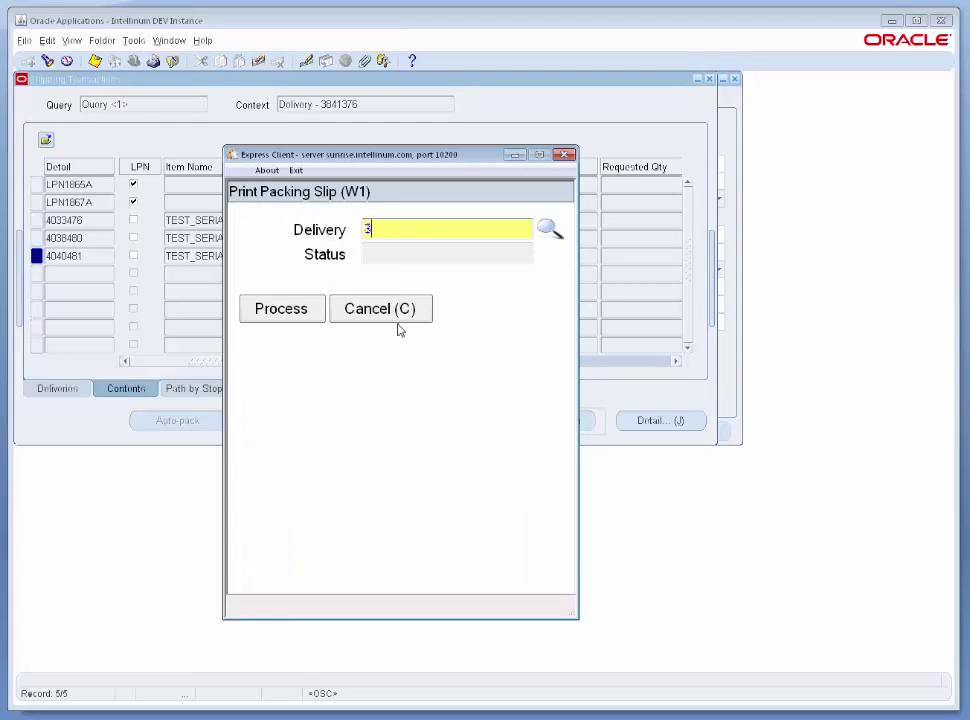
{"action": "type", "text": "777375"}
{"action": "key", "text": "Return"}
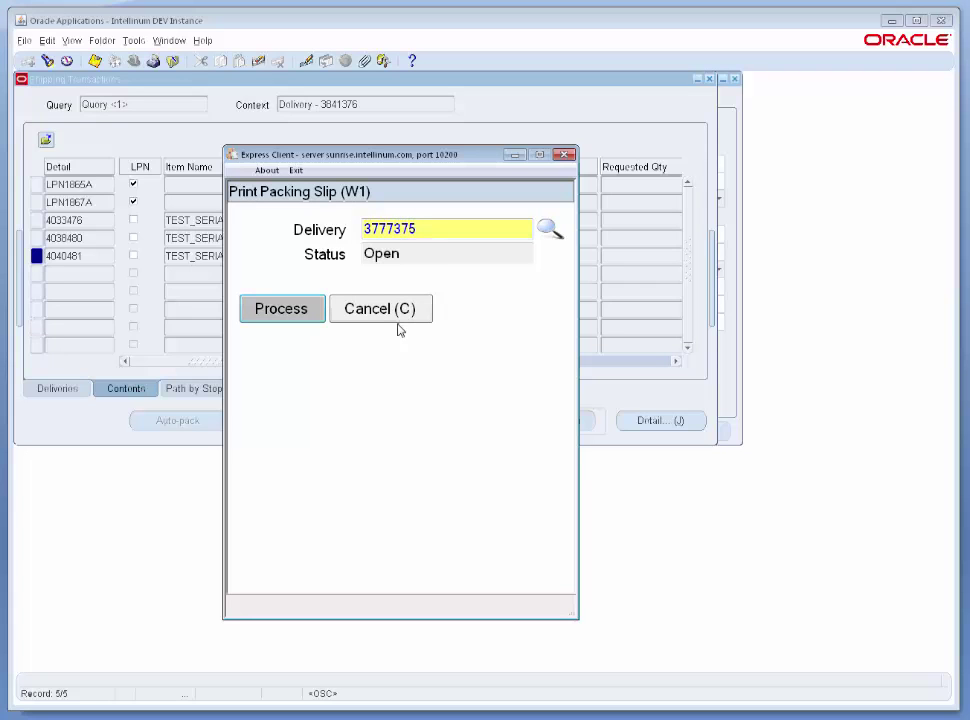
Query delivery range 3777375 to 3777375 in Shipping Transactions and view its four contents lines.
{"action": "left_click", "coordinate": [47, 62]}
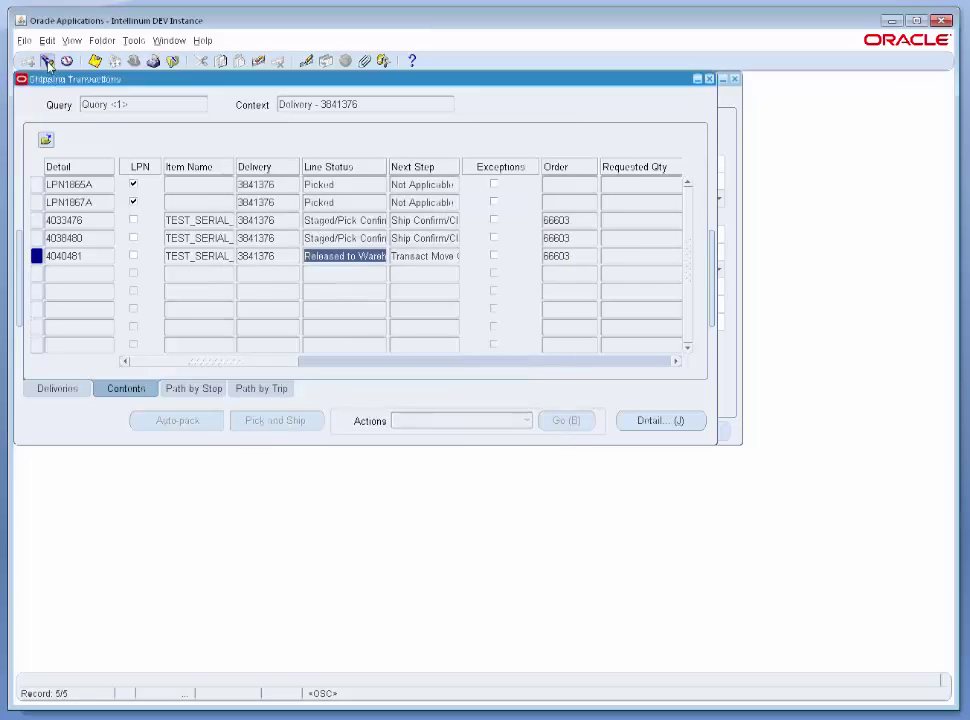
{"action": "left_click", "coordinate": [47, 62]}
{"action": "type", "text": "377"}
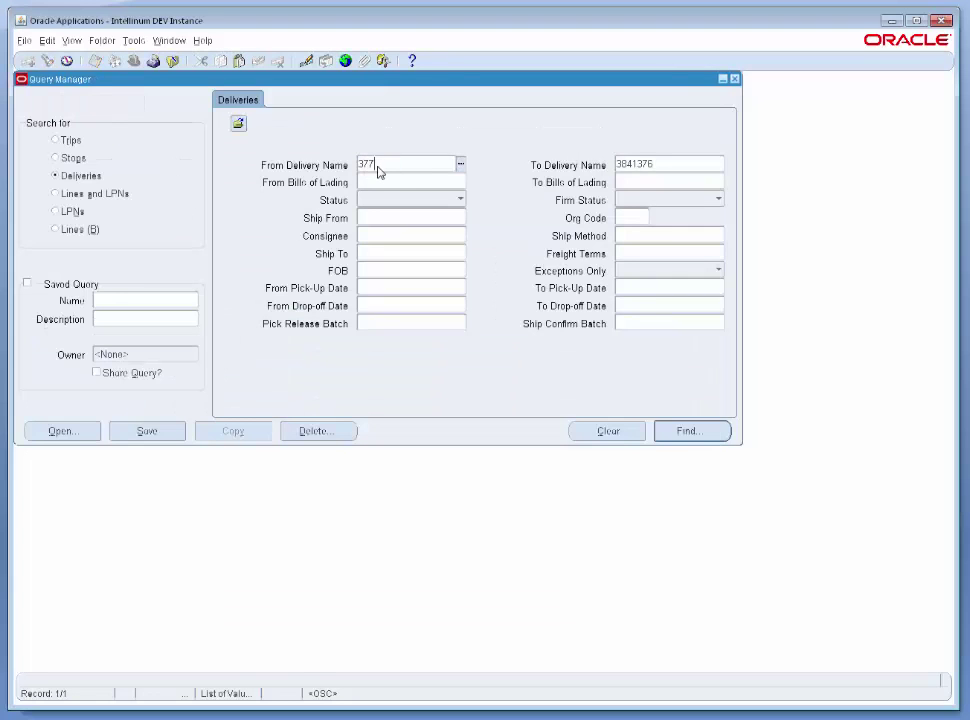
{"action": "type", "text": "7375"}
{"action": "key", "text": "Return"}
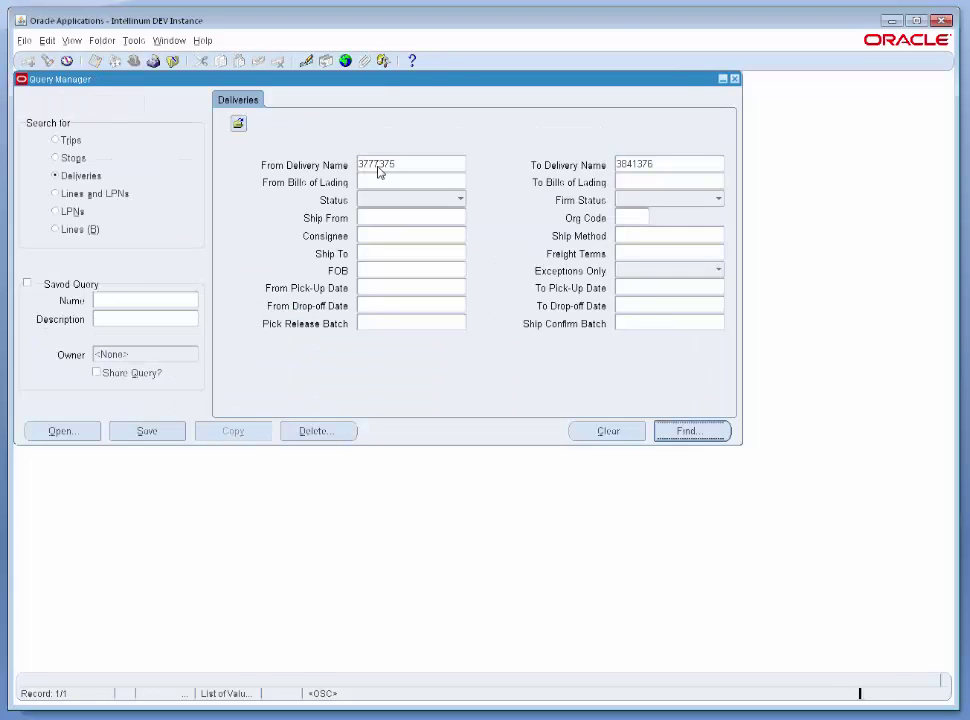
{"action": "left_click", "coordinate": [47, 62]}
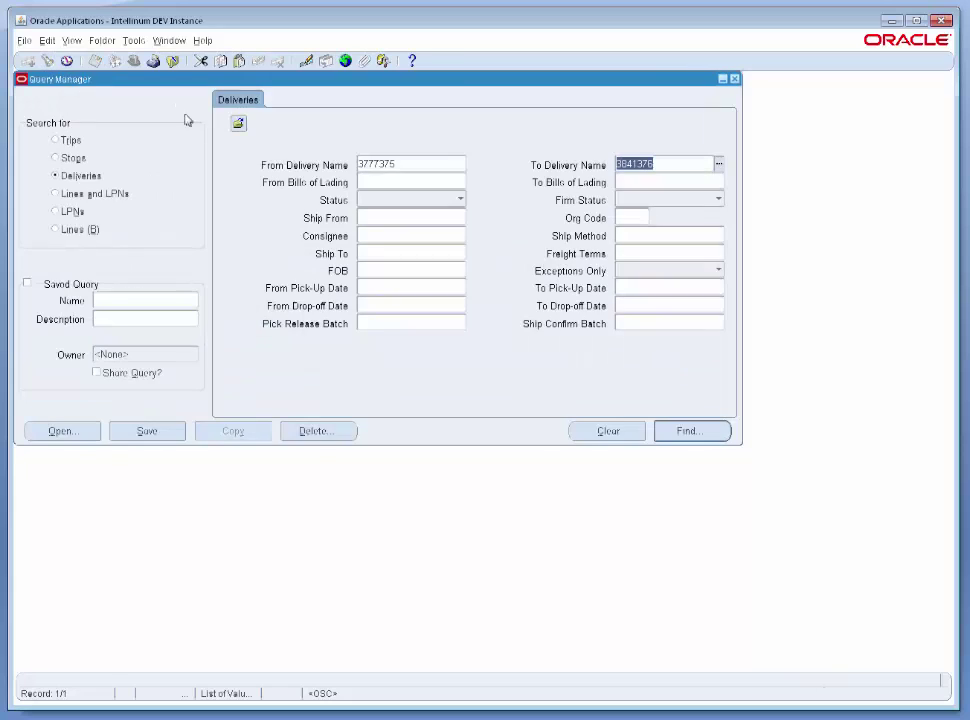
{"action": "left_click", "coordinate": [446, 164]}
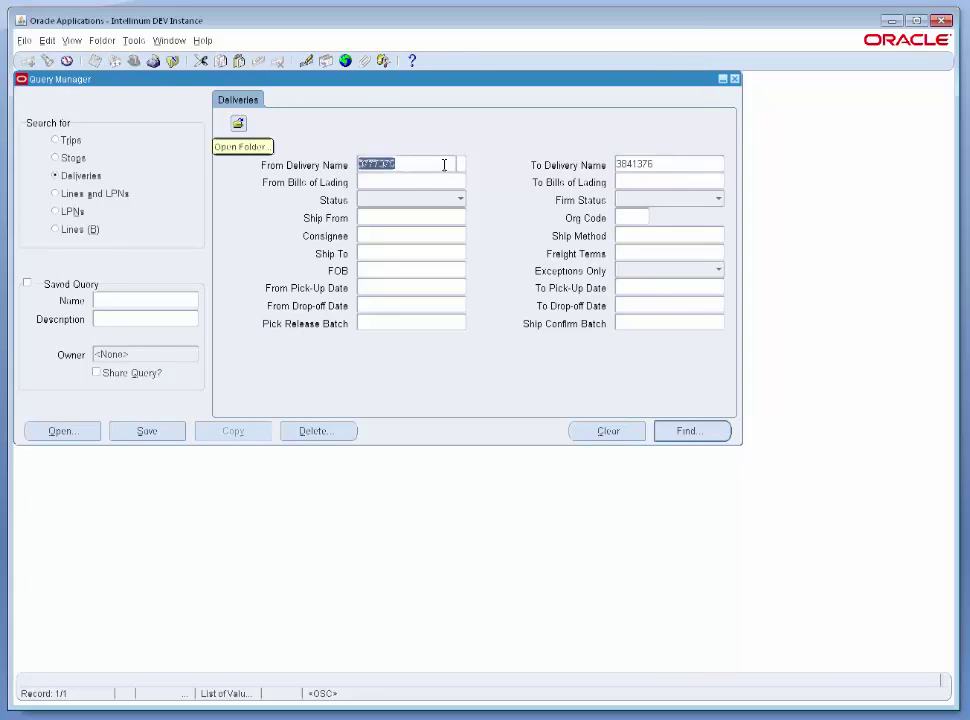
{"action": "double_click", "coordinate": [438, 166]}
{"action": "key", "text": "ctrl+c"}
{"action": "left_click", "coordinate": [671, 165]}
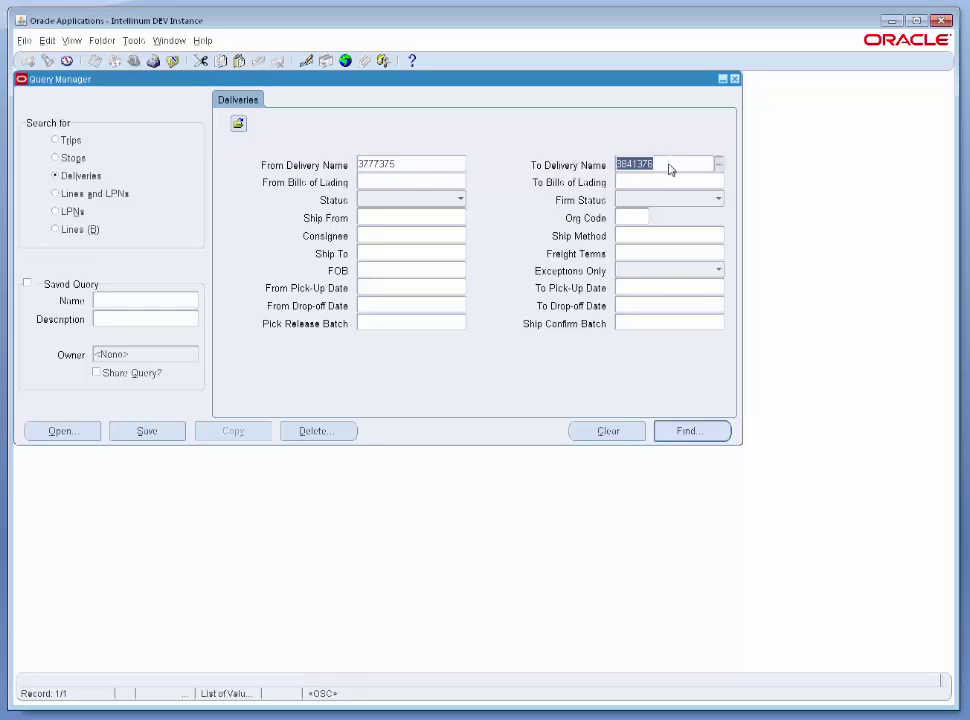
{"action": "key", "text": "ctrl+v"}
{"action": "left_click", "coordinate": [688, 430]}
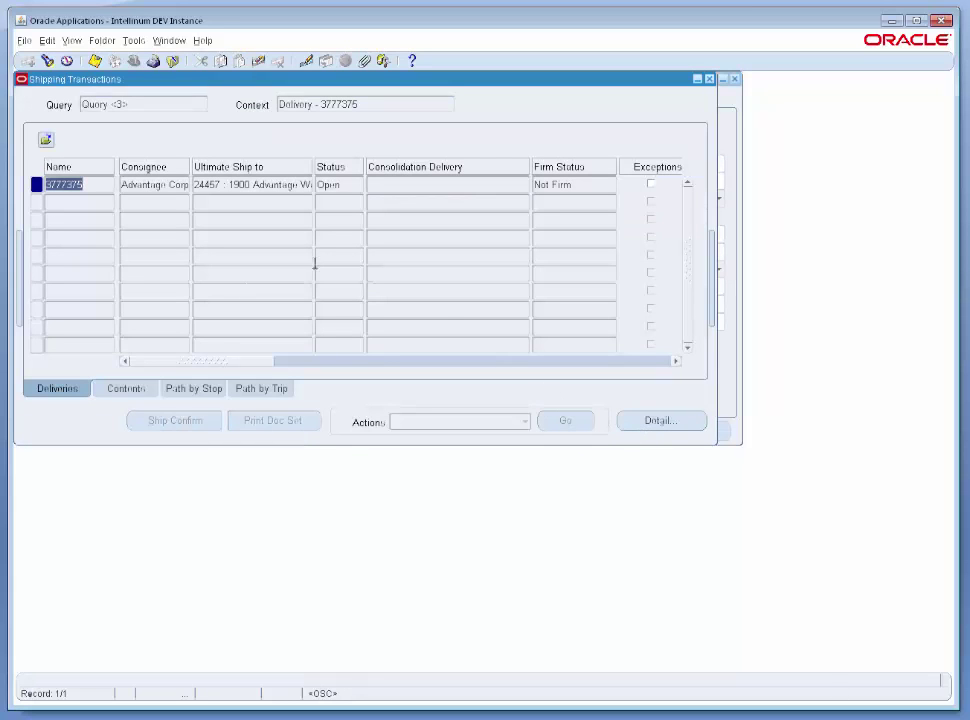
{"action": "left_click", "coordinate": [140, 386]}
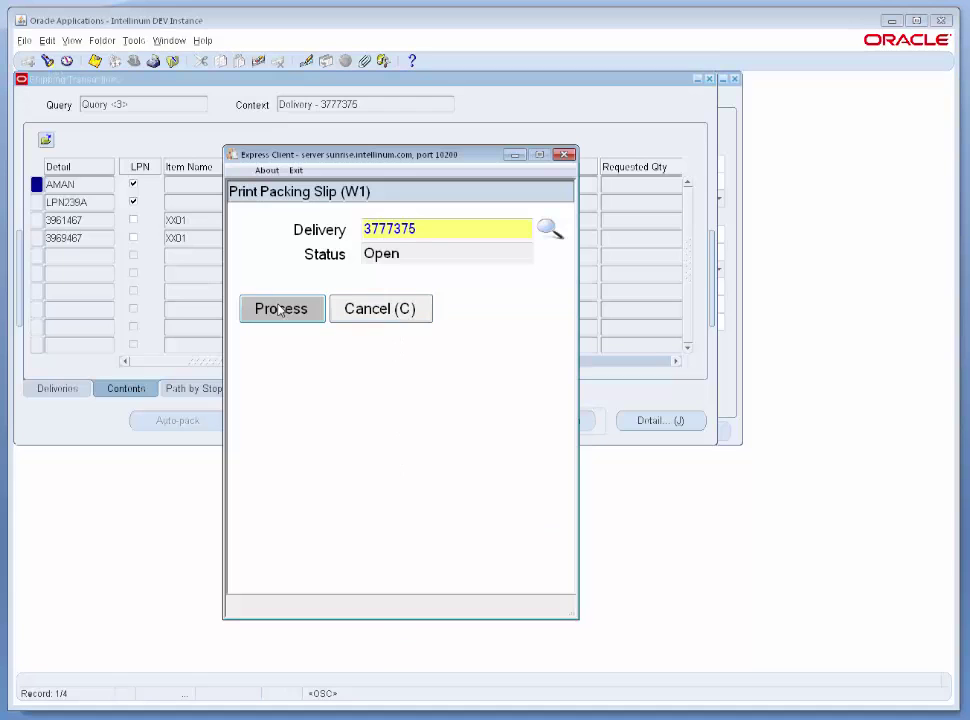
Submit the packing slip for delivery 3777375 as request 5994513 and close Shipping Transactions.
{"action": "left_click", "coordinate": [280, 310]}
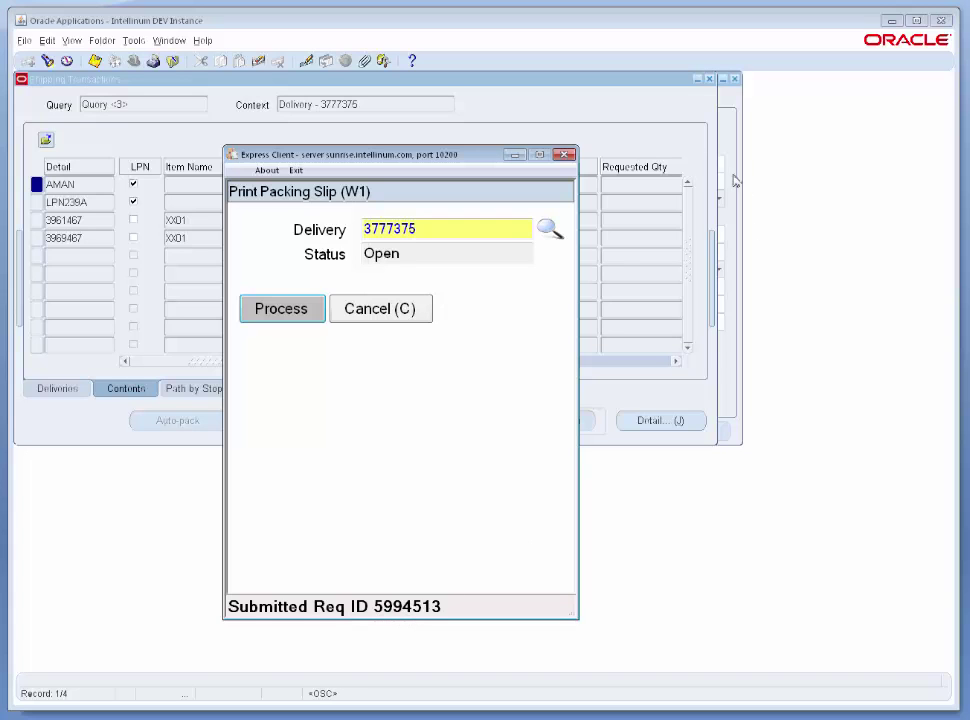
{"action": "left_click", "coordinate": [709, 80]}
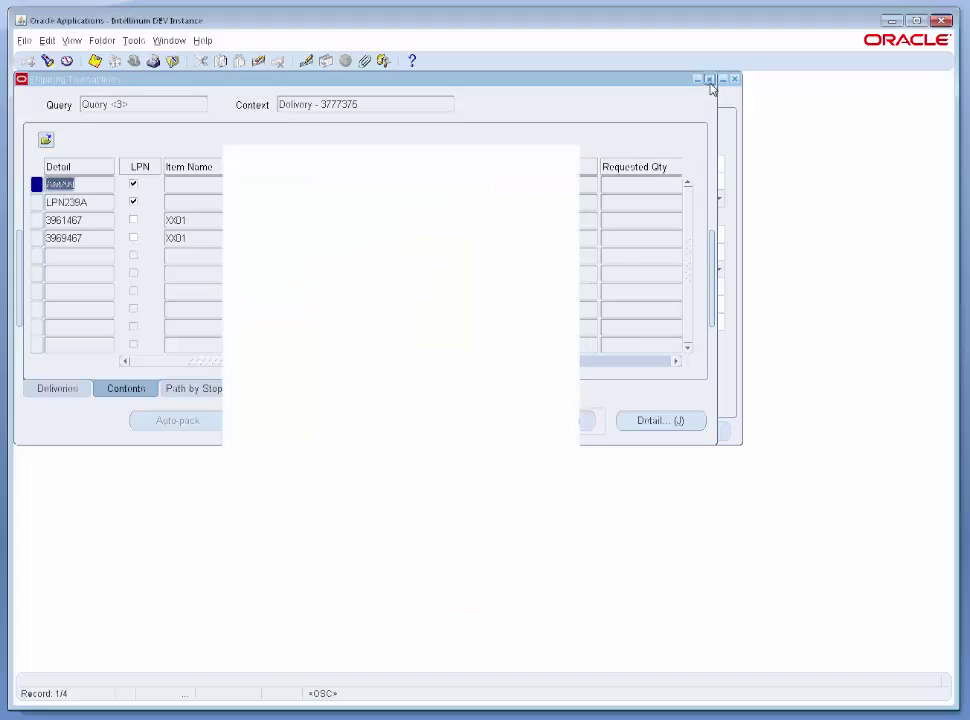
{"action": "left_click", "coordinate": [72, 41]}
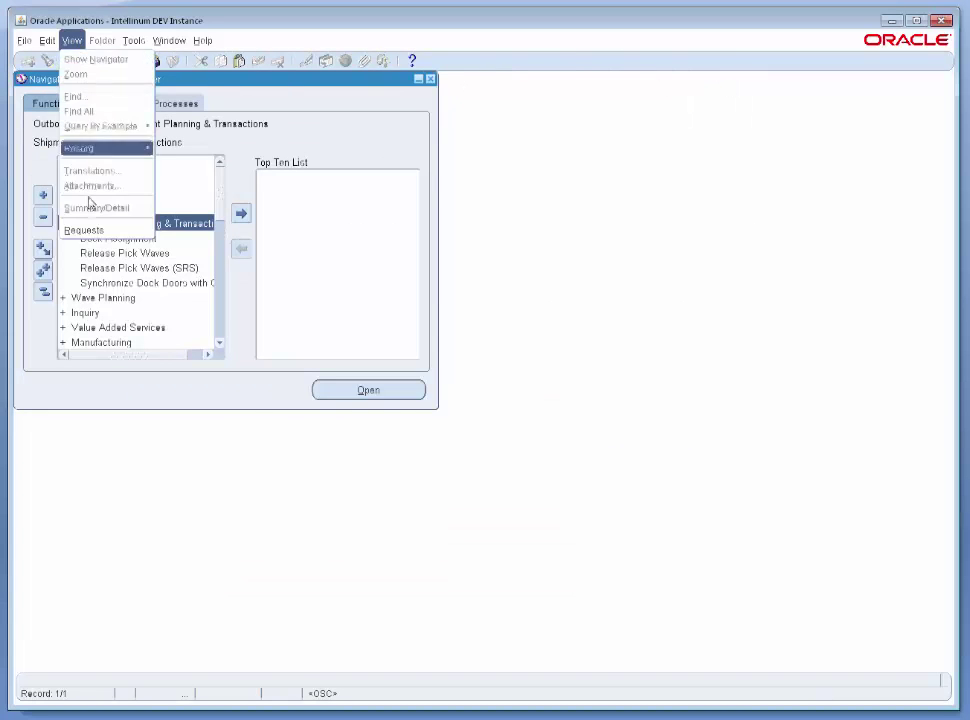
Find the submitted concurrent requests and select the Custom Packing Slip request 5994513.
{"action": "left_click", "coordinate": [68, 230]}
{"action": "left_click", "coordinate": [474, 401]}
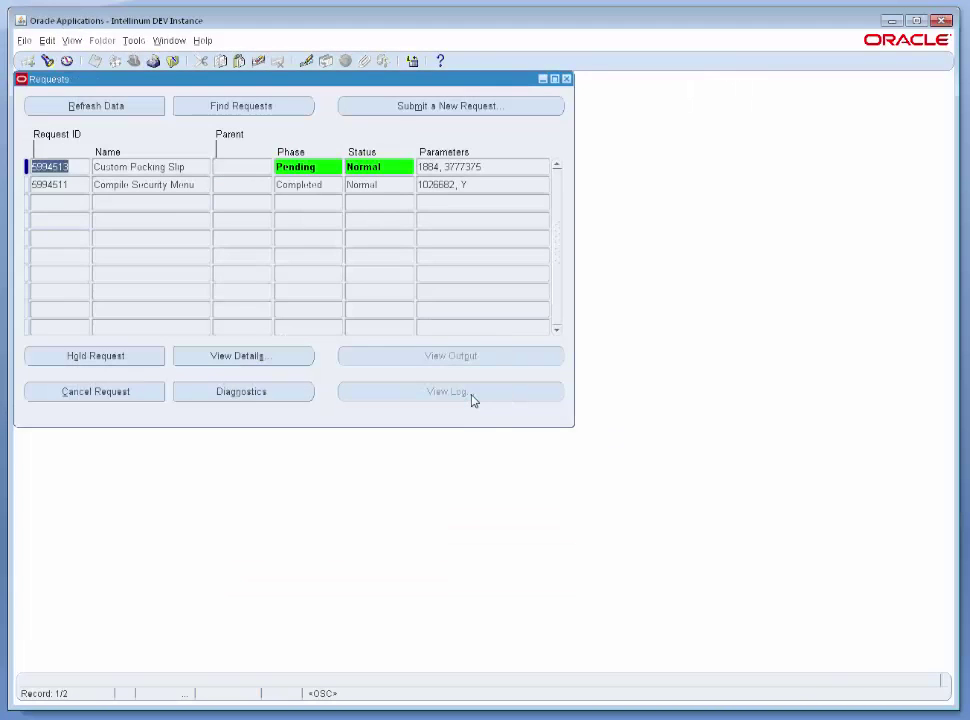
{"action": "left_click", "coordinate": [173, 166]}
Refresh until request 5994513 shows Completed / Normal, then view its packing slip output.
{"action": "left_click", "coordinate": [452, 168]}
{"action": "left_click", "coordinate": [66, 106]}
{"action": "left_click", "coordinate": [112, 110]}
{"action": "left_click", "coordinate": [113, 115]}
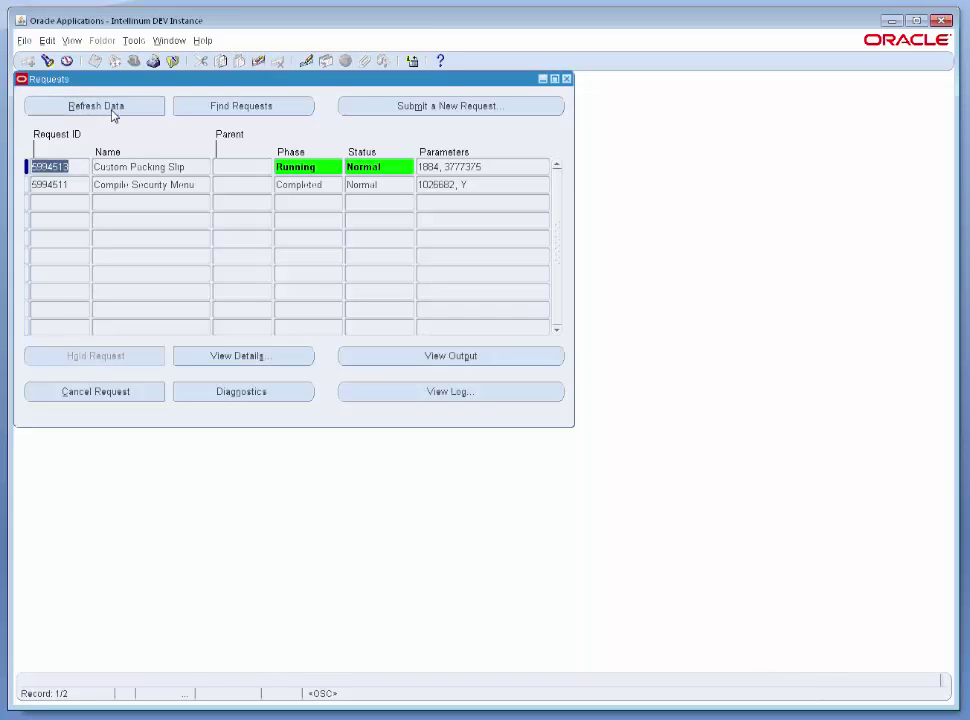
{"action": "left_click", "coordinate": [113, 115]}
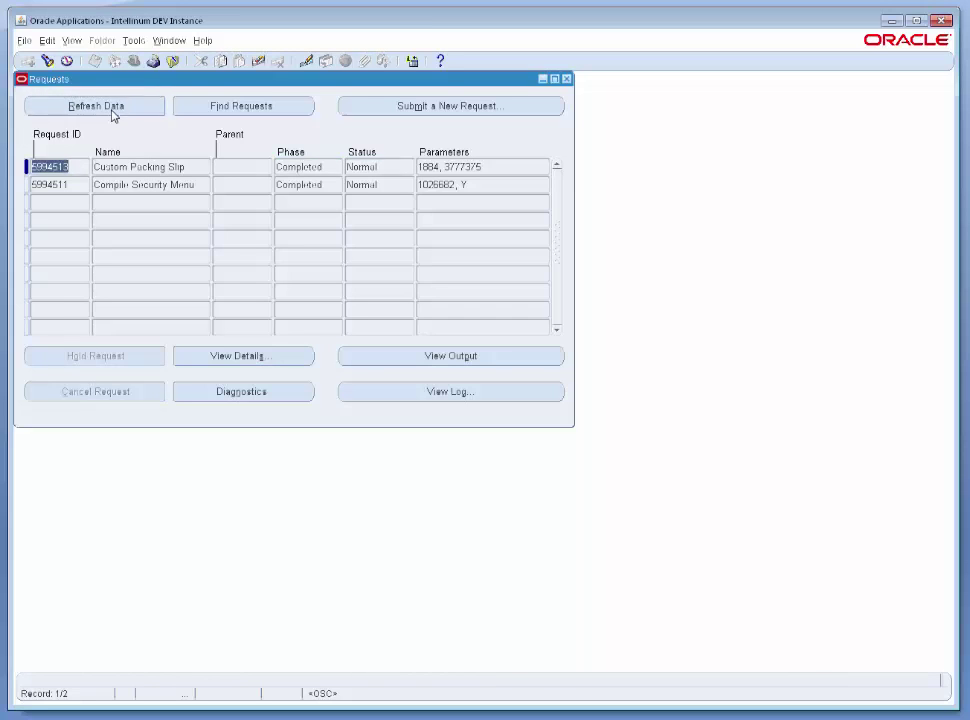
{"action": "left_click", "coordinate": [445, 356]}
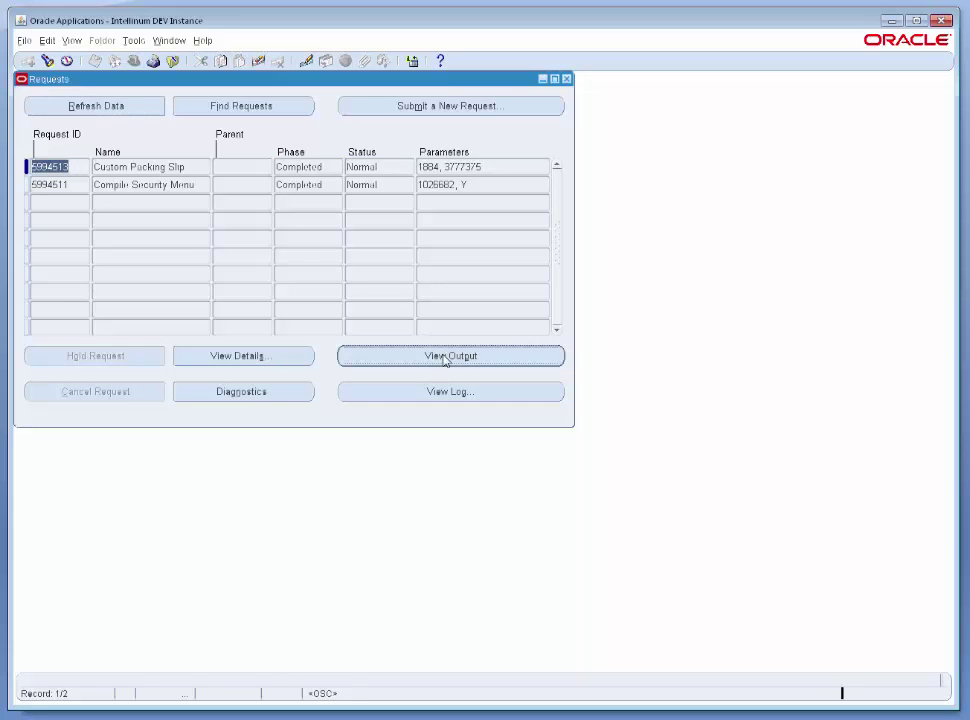